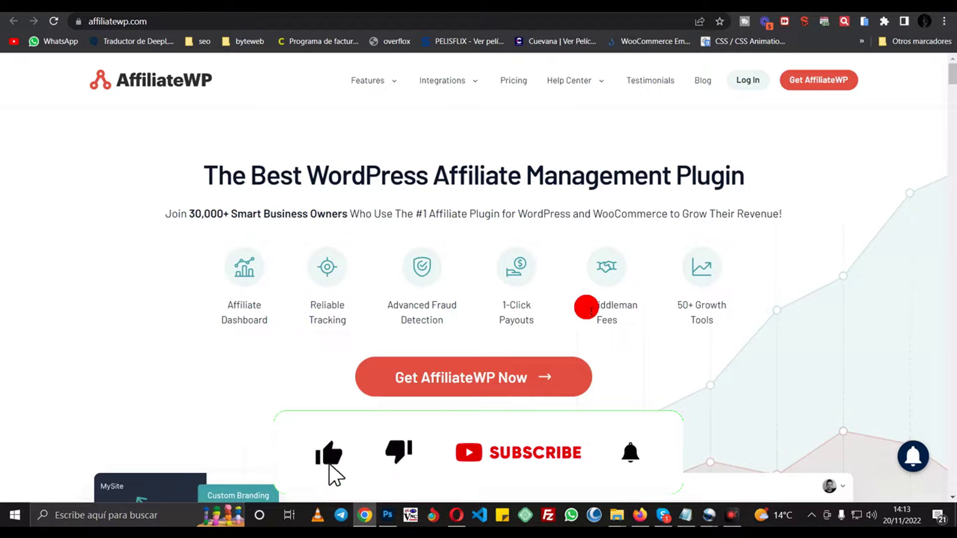
- Leave affiliatewp.com for the Tutoriales Elementor tab, then go to its AffiliateWP settings tab
{"action": "left_click", "coordinate": [449, 6]}
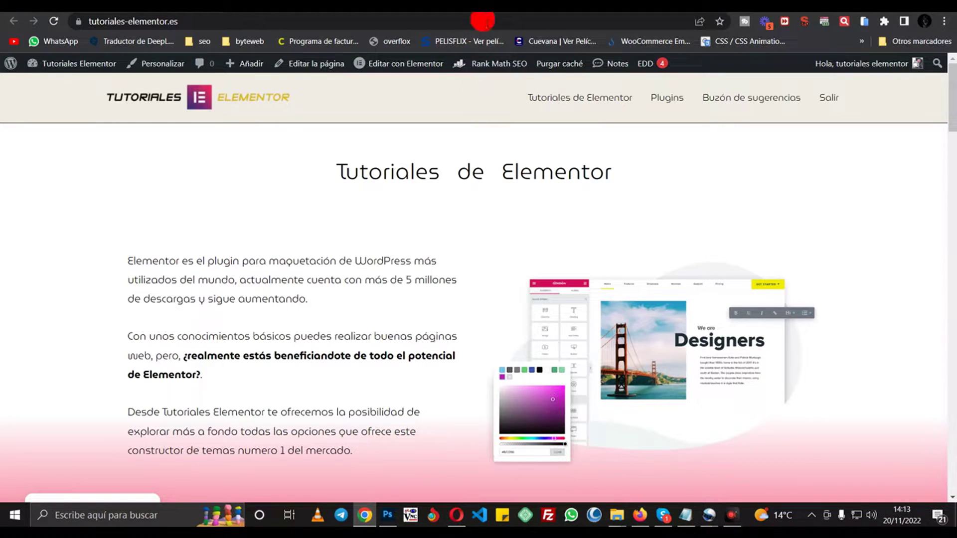
{"action": "left_click", "coordinate": [479, 7]}
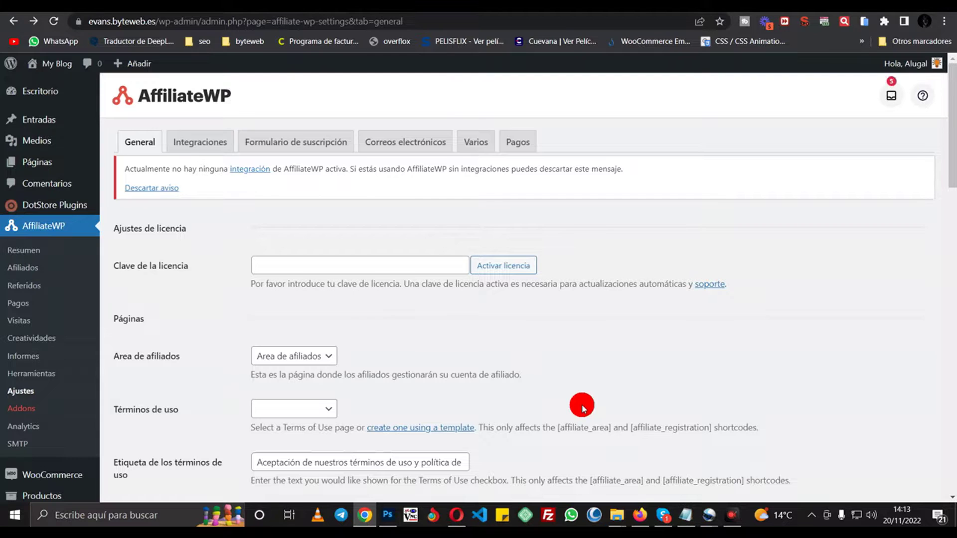
{"action": "left_click", "coordinate": [49, 93]}
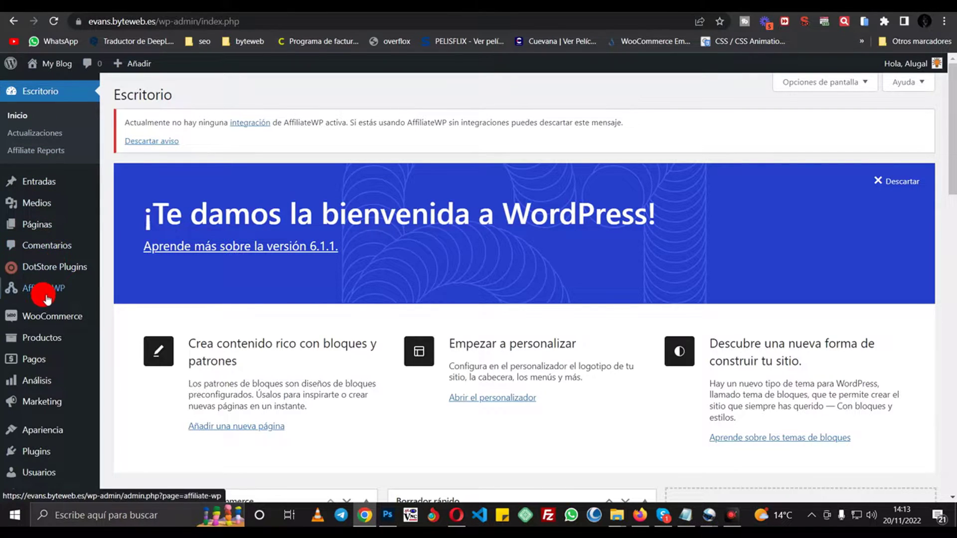
{"action": "mouse_move", "coordinate": [47, 299]}
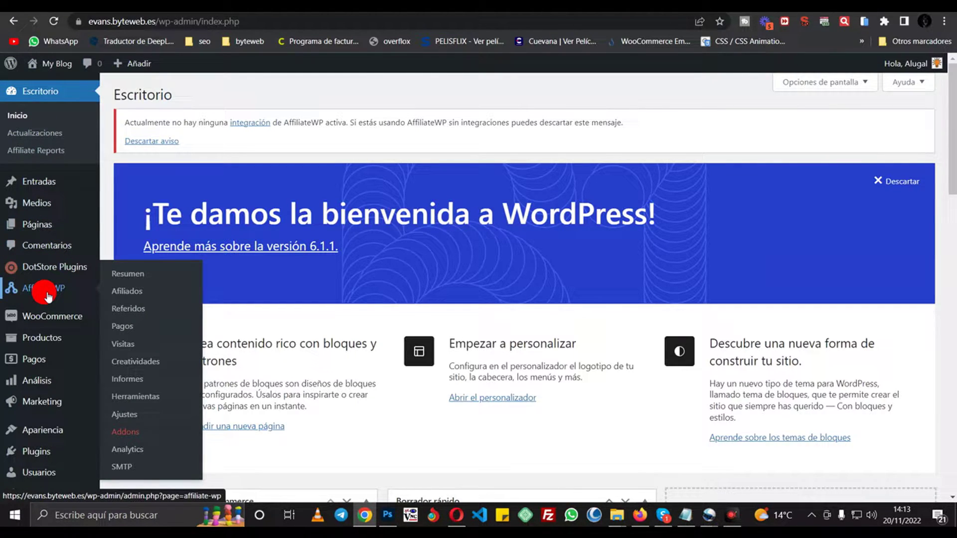
{"action": "left_click", "coordinate": [136, 276]}
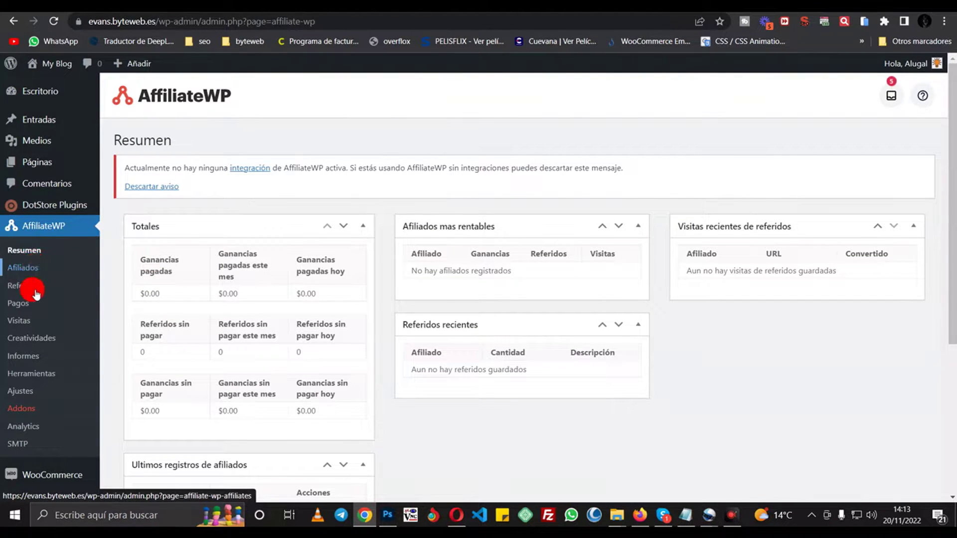
{"action": "left_click", "coordinate": [29, 393]}
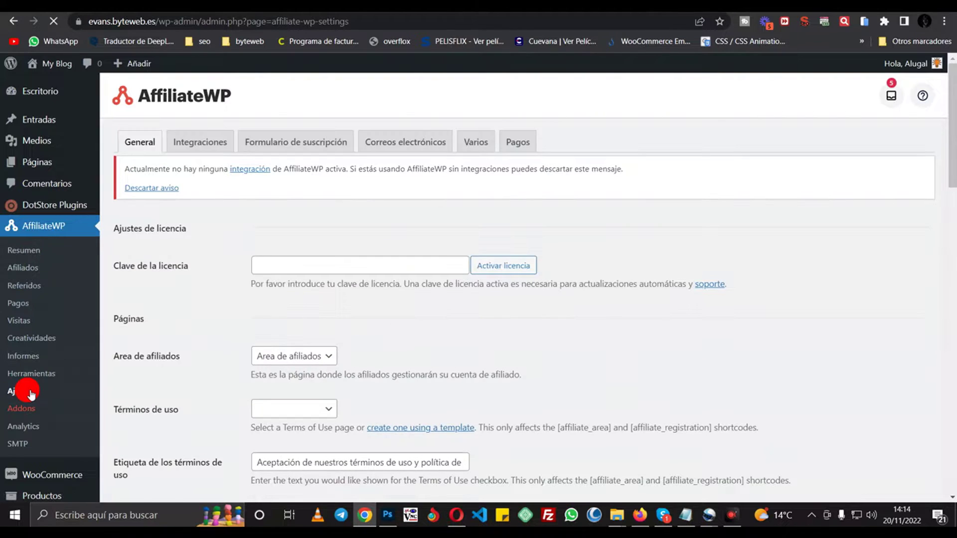
- Enable the WooCommerce integration under Integraciones and save the changes
{"action": "left_click", "coordinate": [203, 144]}
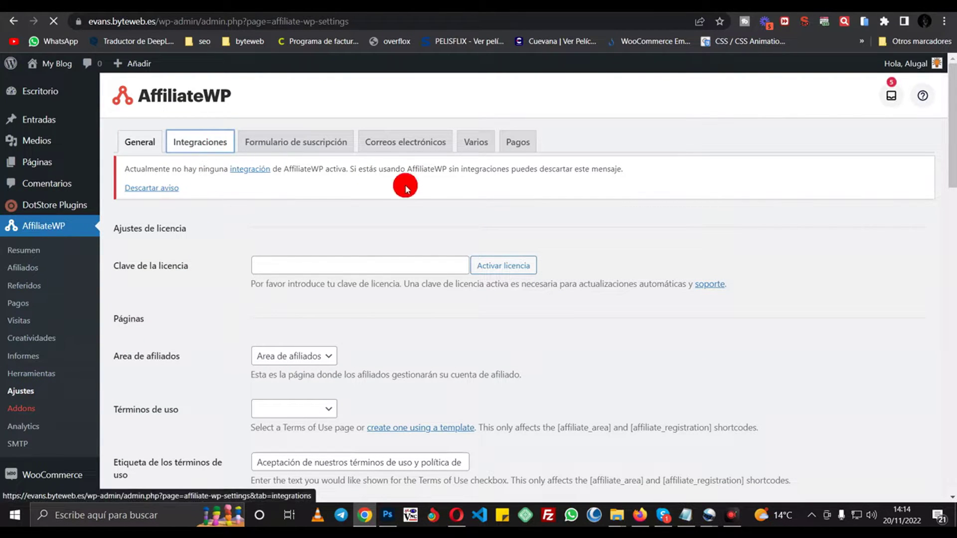
{"action": "scroll", "coordinate": [479, 311], "scroll_direction": "down", "scroll_amount": 4}
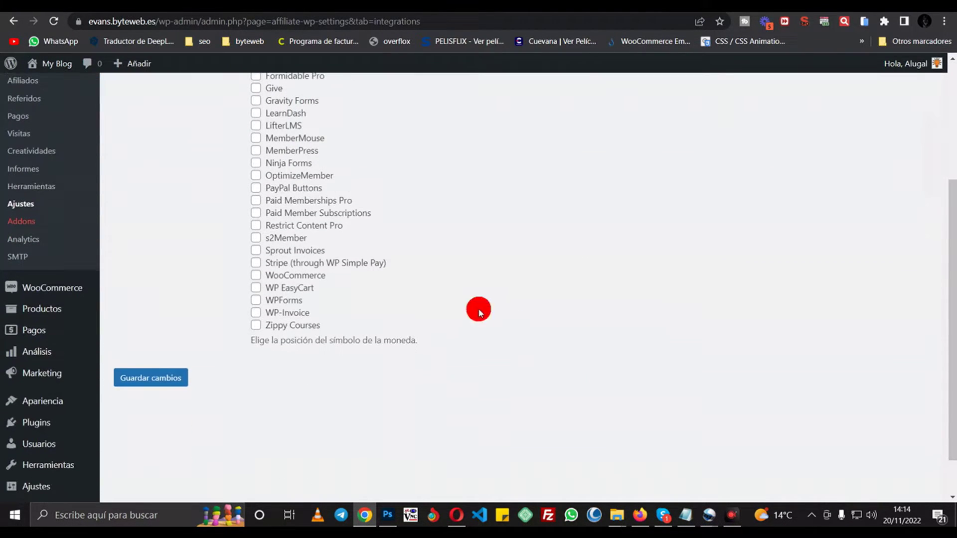
{"action": "scroll", "coordinate": [367, 200], "scroll_direction": "up", "scroll_amount": 4}
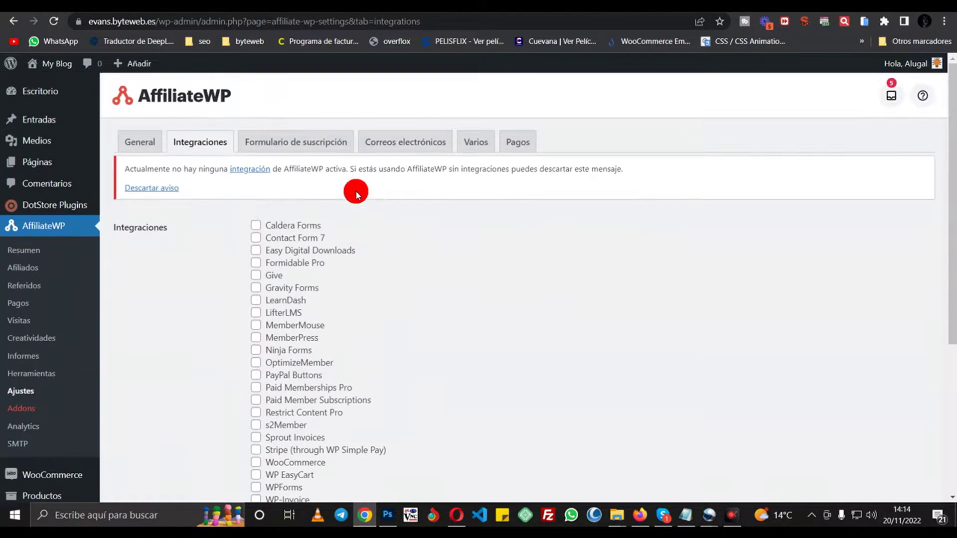
{"action": "scroll", "coordinate": [357, 194], "scroll_direction": "down", "scroll_amount": 3}
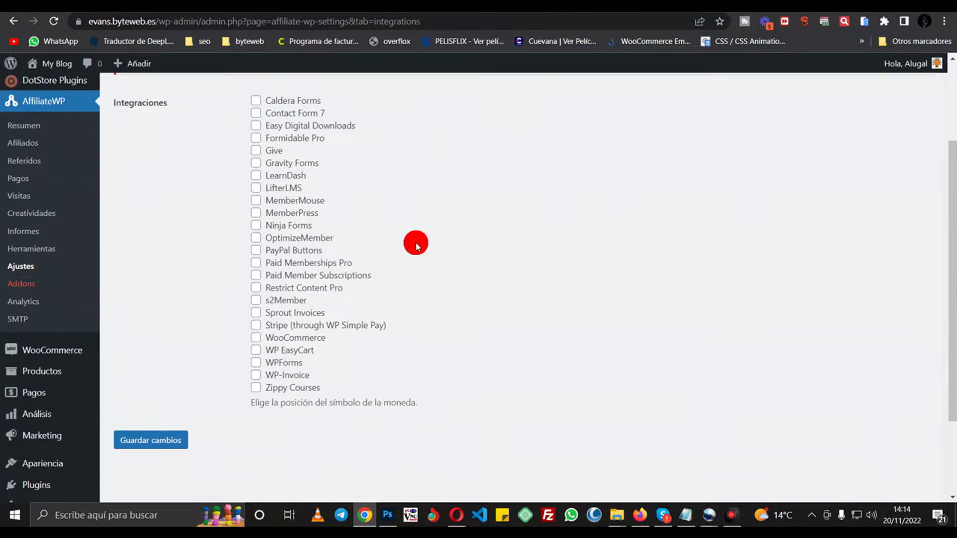
{"action": "left_click", "coordinate": [260, 339]}
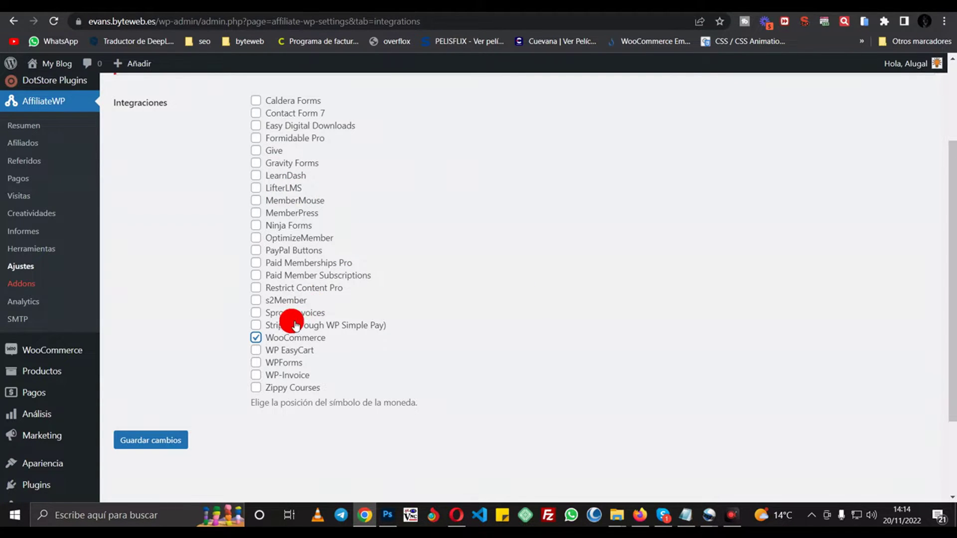
{"action": "left_click", "coordinate": [184, 441]}
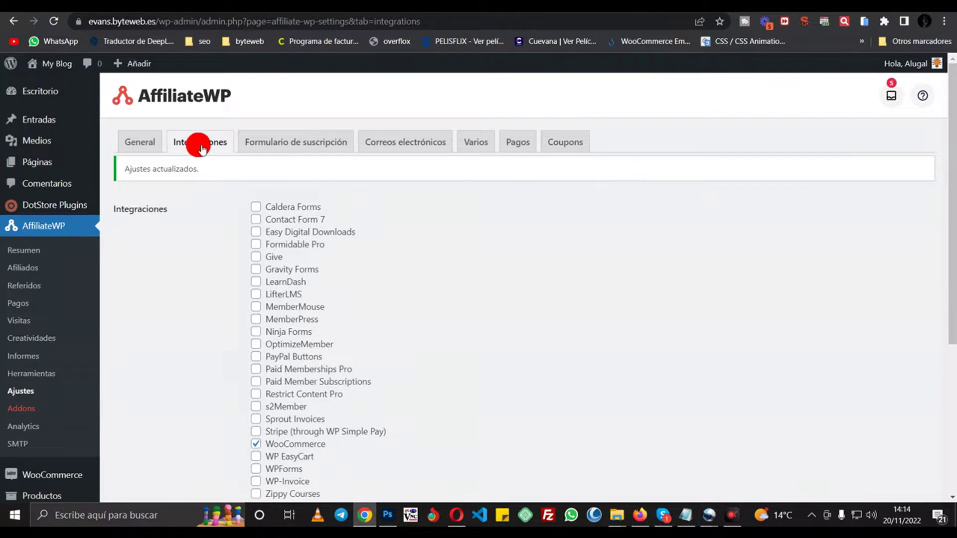
{"action": "left_click", "coordinate": [155, 143]}
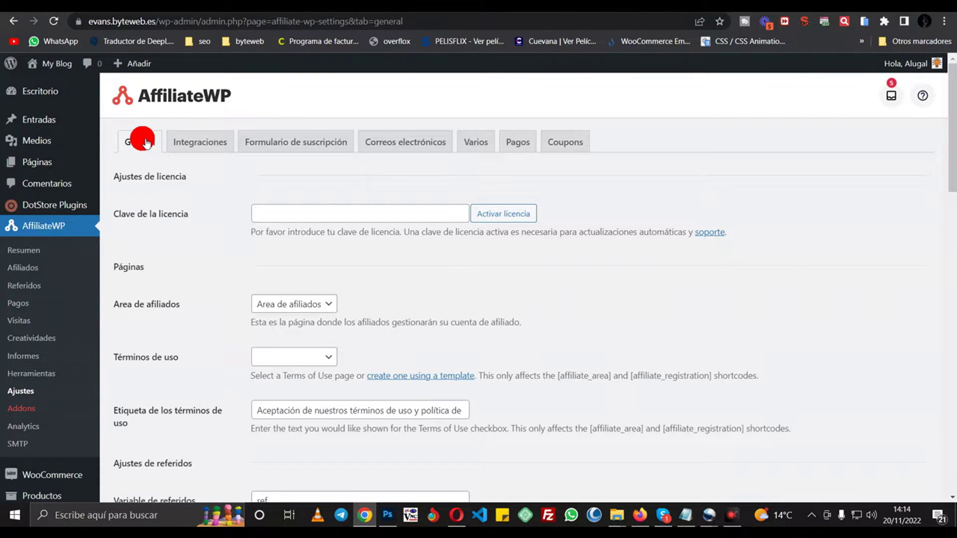
- Open the site's Todas las páginas list in a new tab for reference, then come back
{"action": "scroll", "coordinate": [192, 253], "scroll_direction": "down", "scroll_amount": 2}
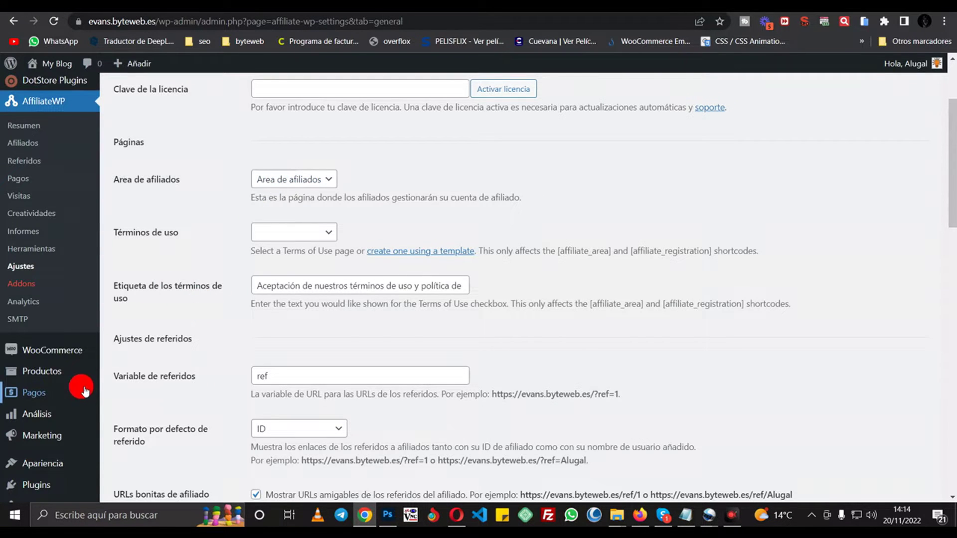
{"action": "scroll", "coordinate": [56, 240], "scroll_direction": "up", "scroll_amount": 2}
{"action": "mouse_move", "coordinate": [35, 161]}
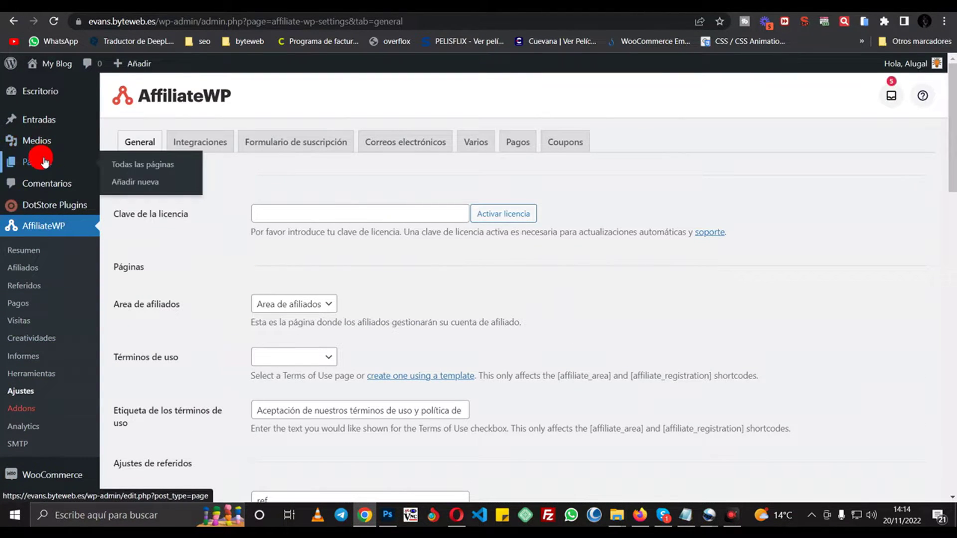
{"action": "right_click", "coordinate": [133, 165]}
{"action": "left_click", "coordinate": [199, 172]}
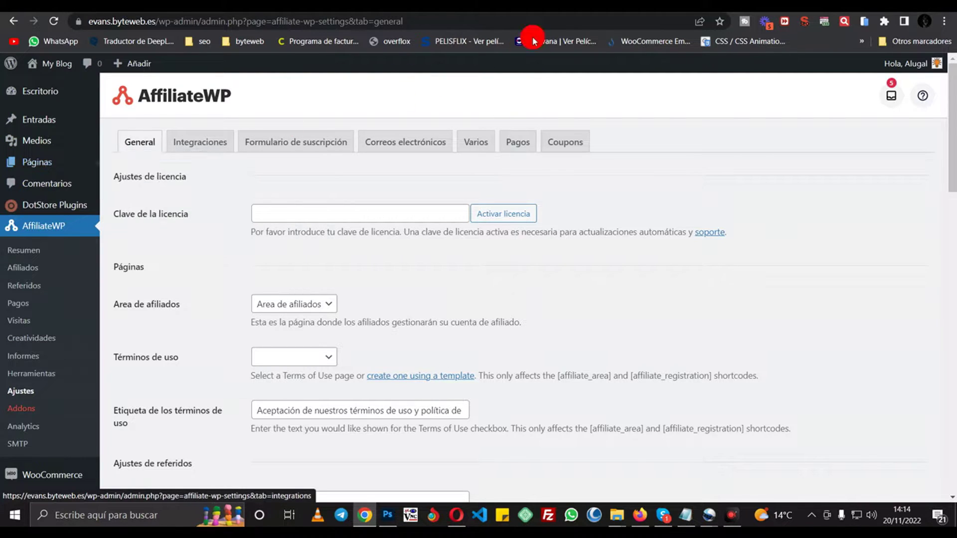
{"action": "left_click", "coordinate": [520, 31]}
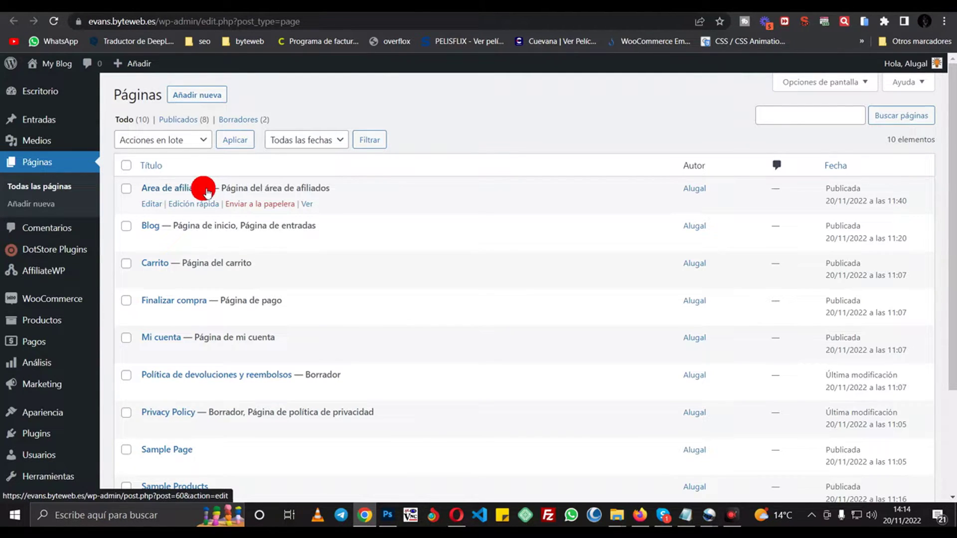
{"action": "left_click", "coordinate": [473, 7]}
- Confirm Area de afiliados as the affiliate area page
{"action": "left_click", "coordinate": [288, 305]}
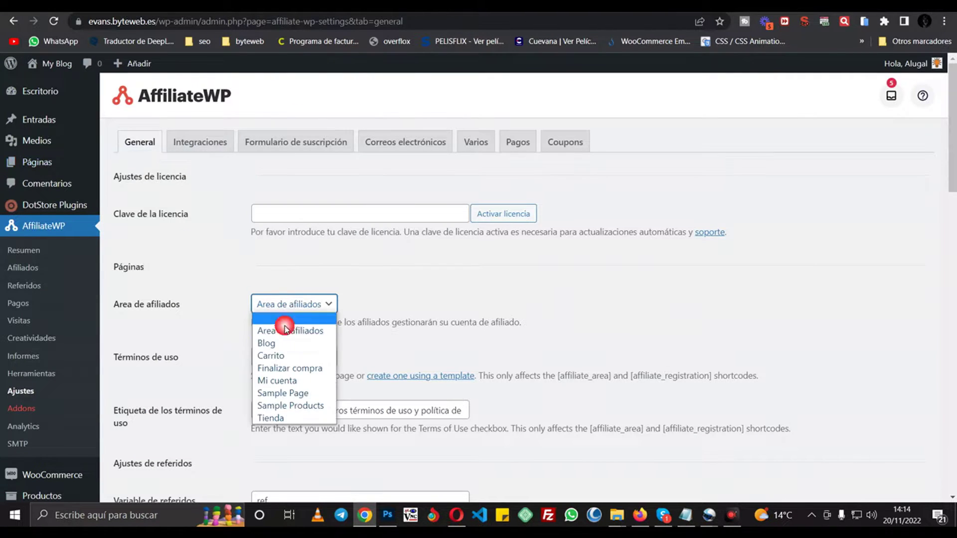
{"action": "left_click", "coordinate": [183, 331]}
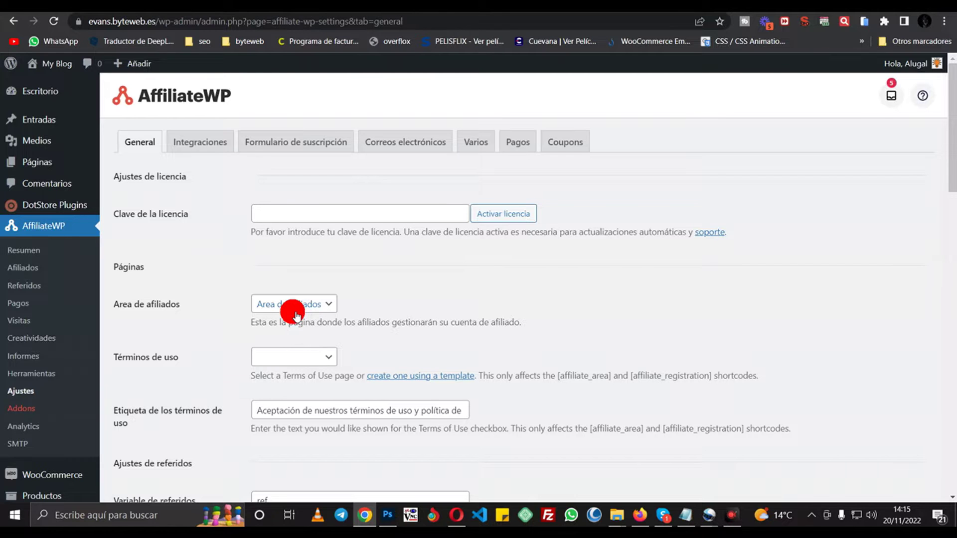
{"action": "scroll", "coordinate": [211, 346], "scroll_direction": "down", "scroll_amount": 1}
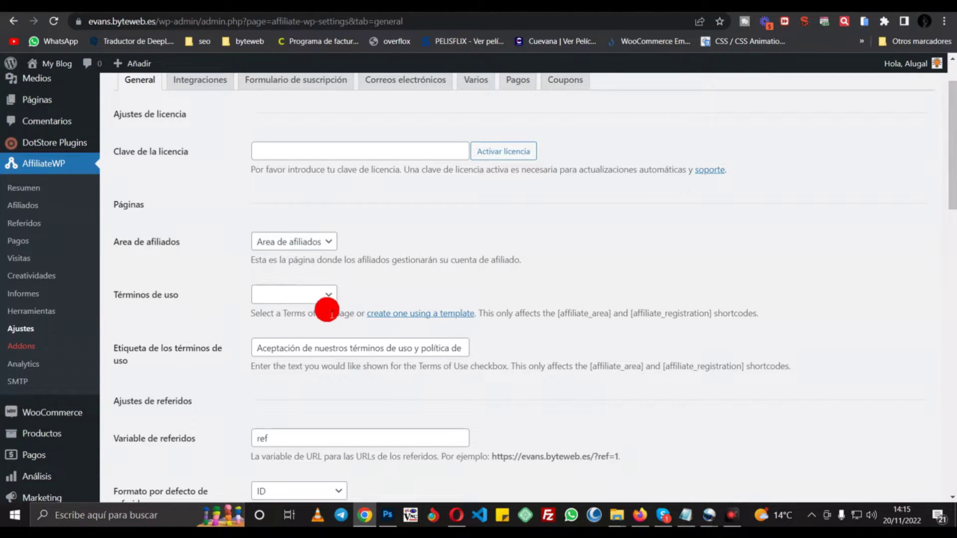
{"action": "left_click", "coordinate": [321, 297]}
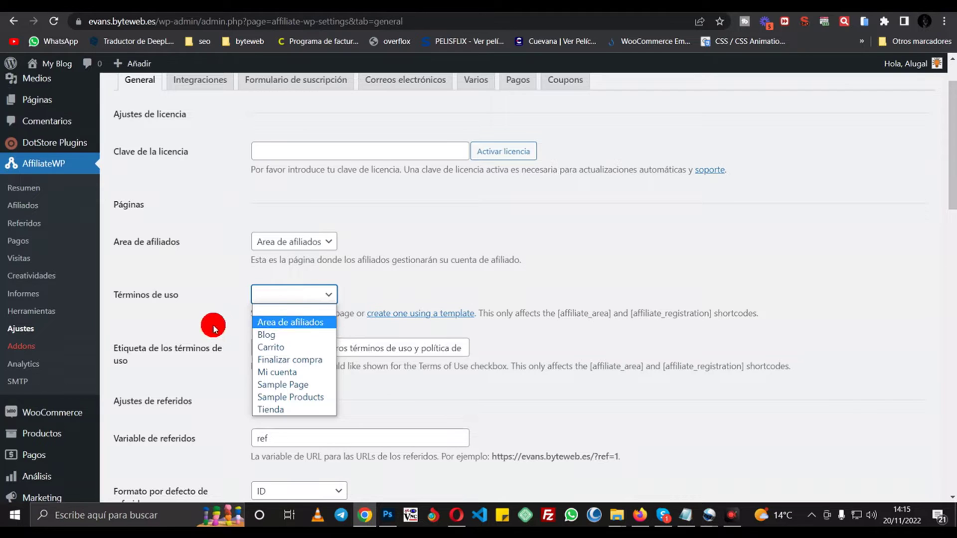
{"action": "left_click", "coordinate": [199, 317]}
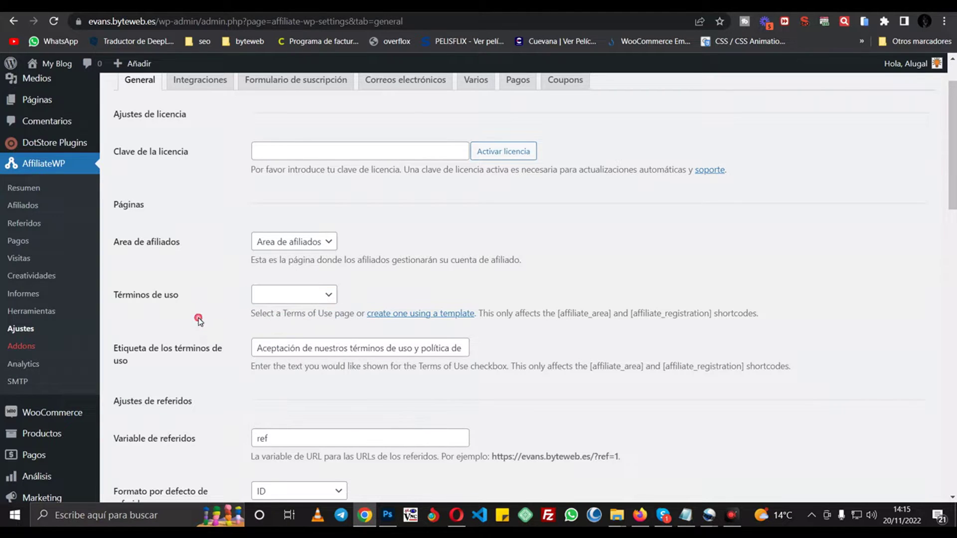
{"action": "left_click", "coordinate": [279, 297]}
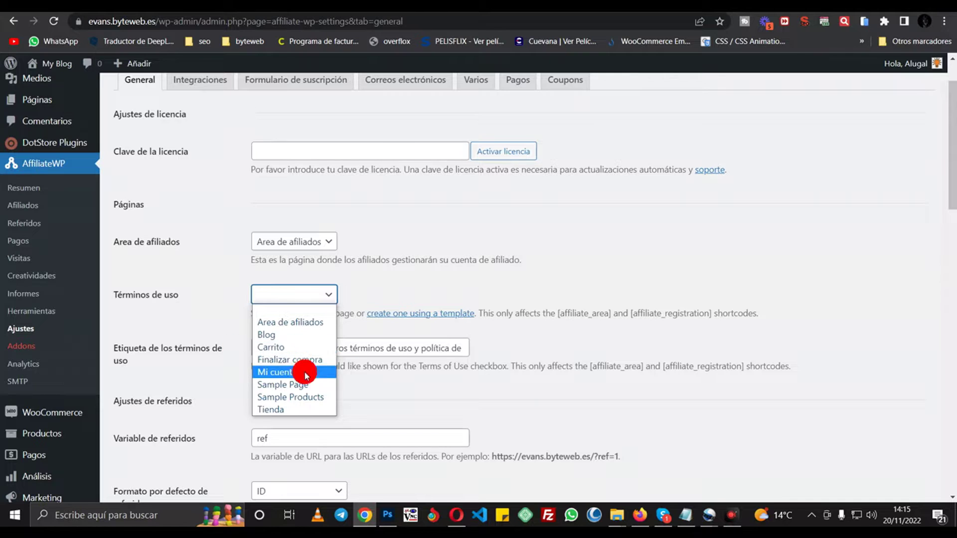
{"action": "left_click", "coordinate": [187, 316]}
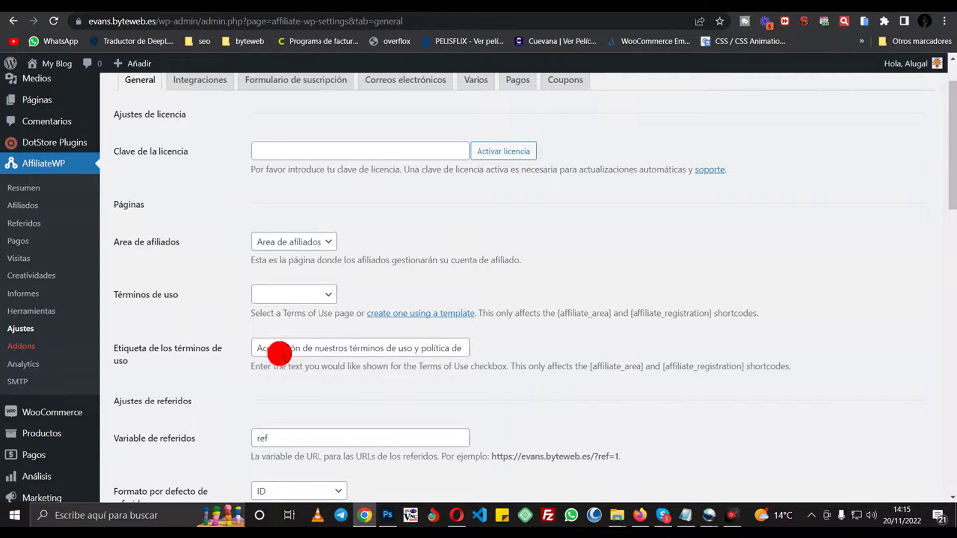
{"action": "left_click_drag", "start_coordinate": [253, 352], "coordinate": [475, 354]}
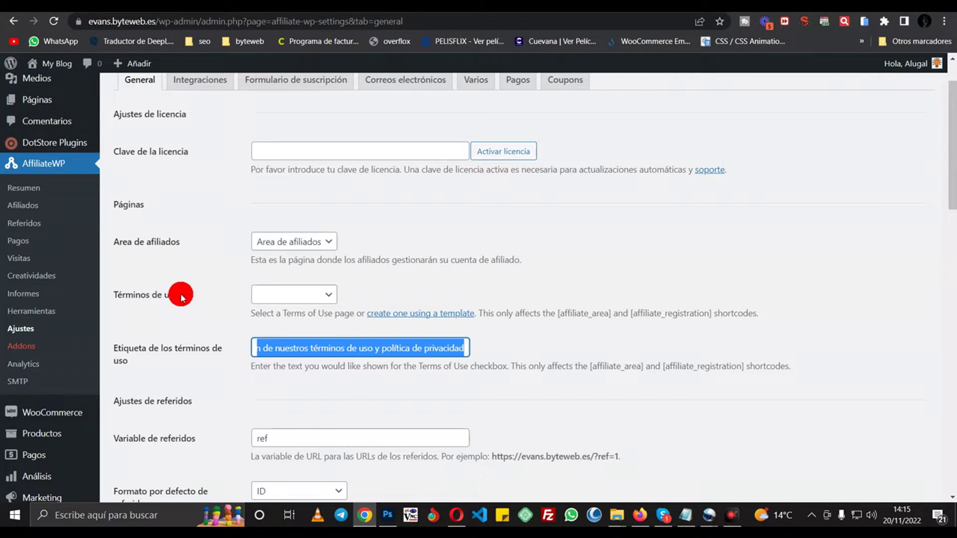
{"action": "scroll", "coordinate": [191, 280], "scroll_direction": "down", "scroll_amount": 4}
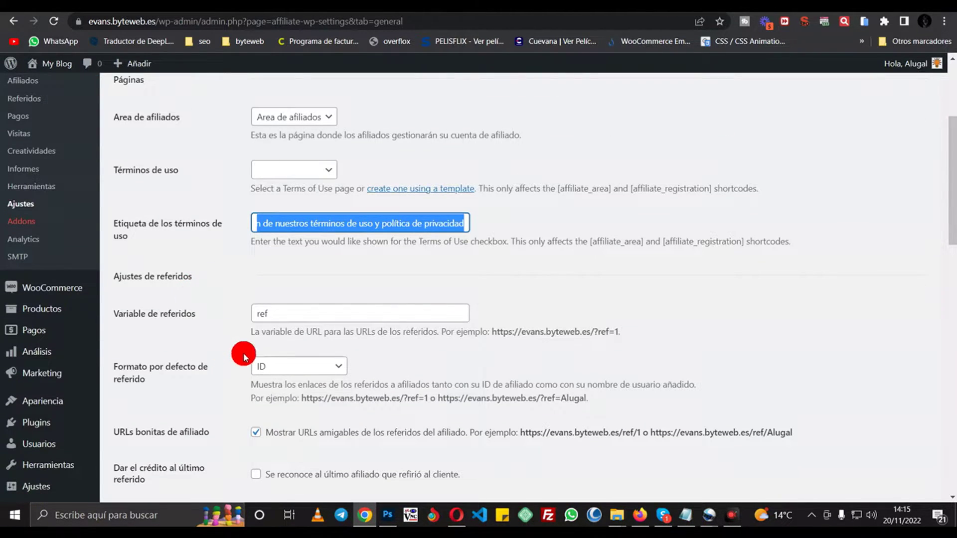
{"action": "left_click", "coordinate": [282, 254]}
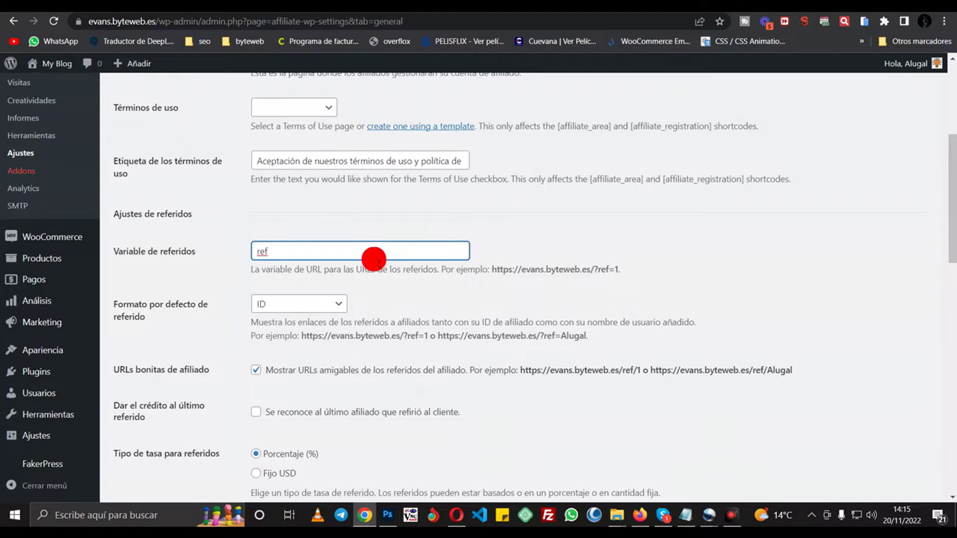
{"action": "left_click_drag", "start_coordinate": [492, 278], "coordinate": [605, 276]}
{"action": "left_click", "coordinate": [603, 273]}
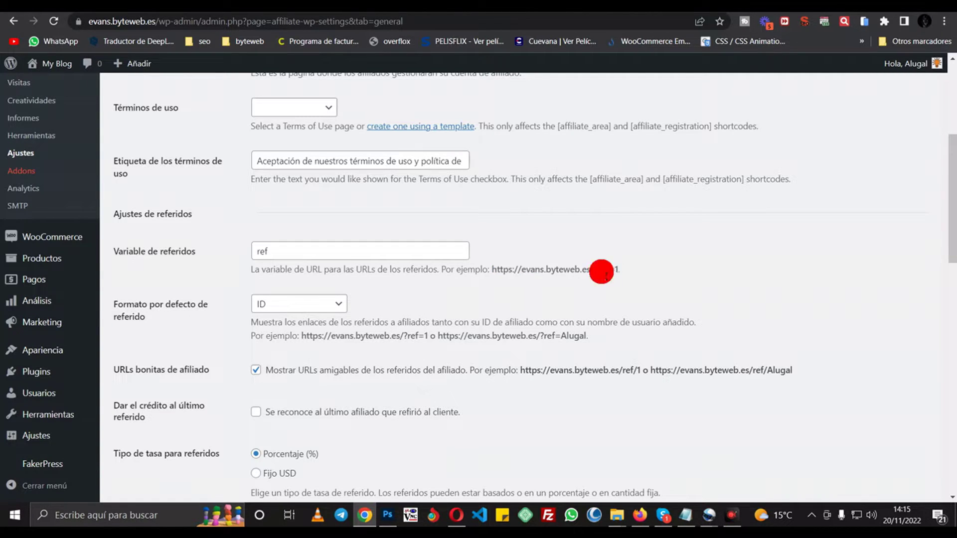
{"action": "left_click", "coordinate": [289, 255]}
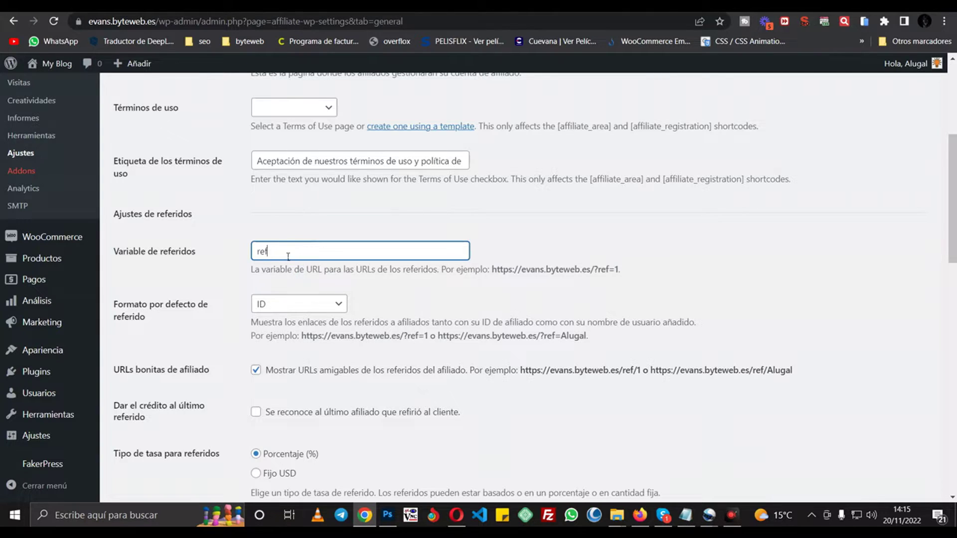
{"action": "left_click", "coordinate": [298, 255]}
{"action": "double_click", "coordinate": [426, 335]}
{"action": "left_click", "coordinate": [641, 366]}
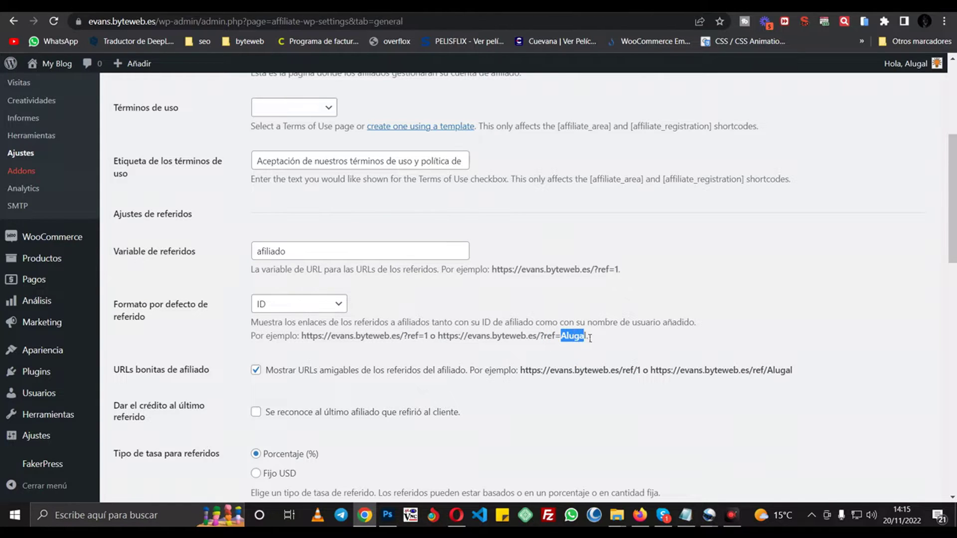
{"action": "left_click", "coordinate": [308, 304]}
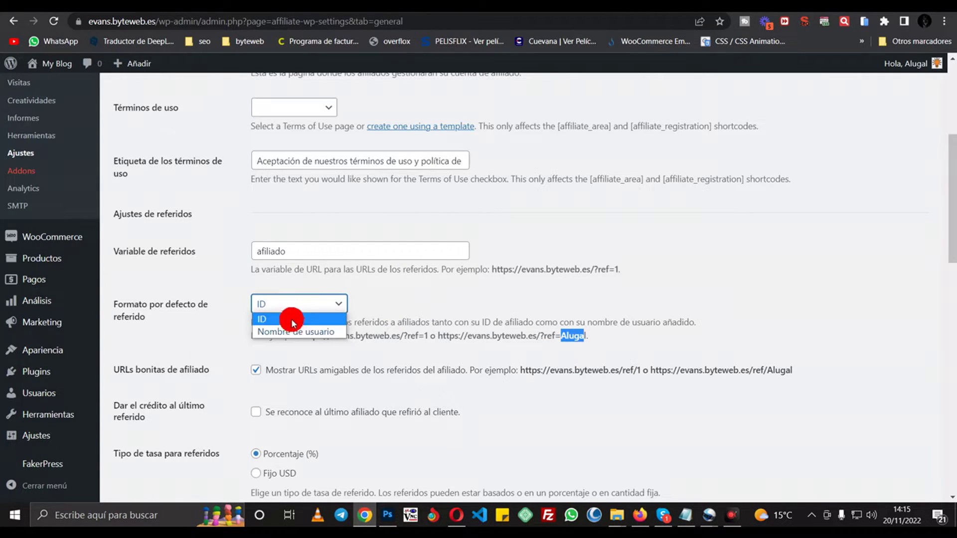
{"action": "left_click", "coordinate": [298, 319]}
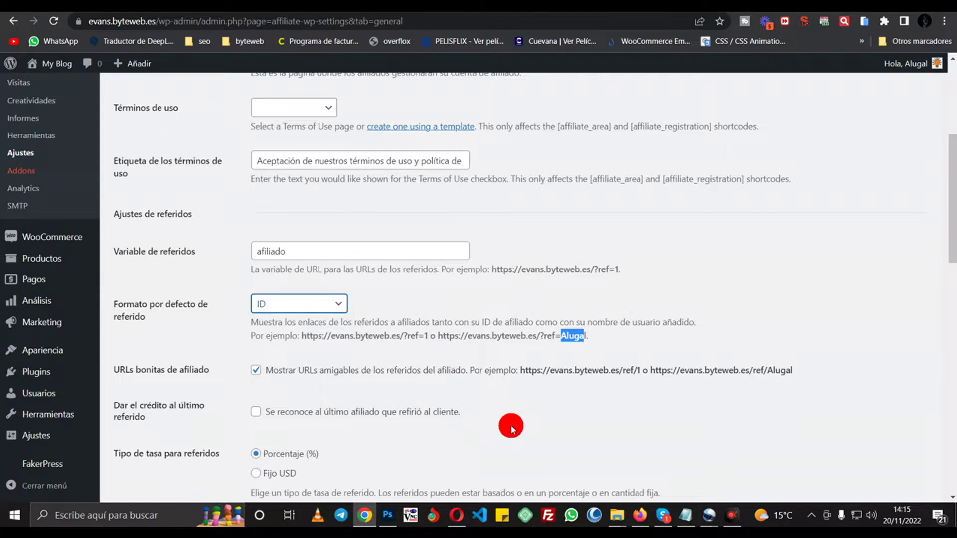
{"action": "scroll", "coordinate": [539, 393], "scroll_direction": "down", "scroll_amount": 4}
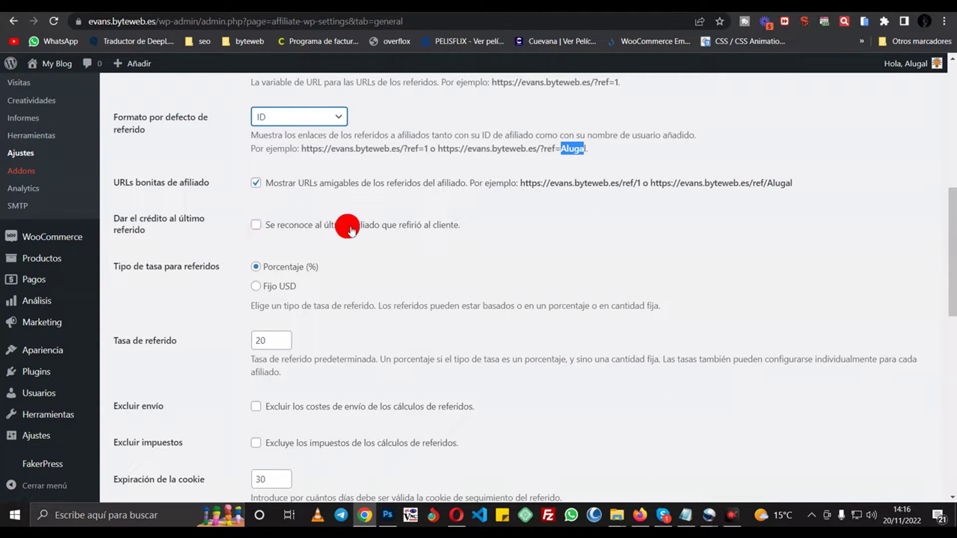
- Keep Porcentaje (%) as rate type and change the referral rate from 20 to 10
{"action": "scroll", "coordinate": [175, 252], "scroll_direction": "down", "scroll_amount": 1}
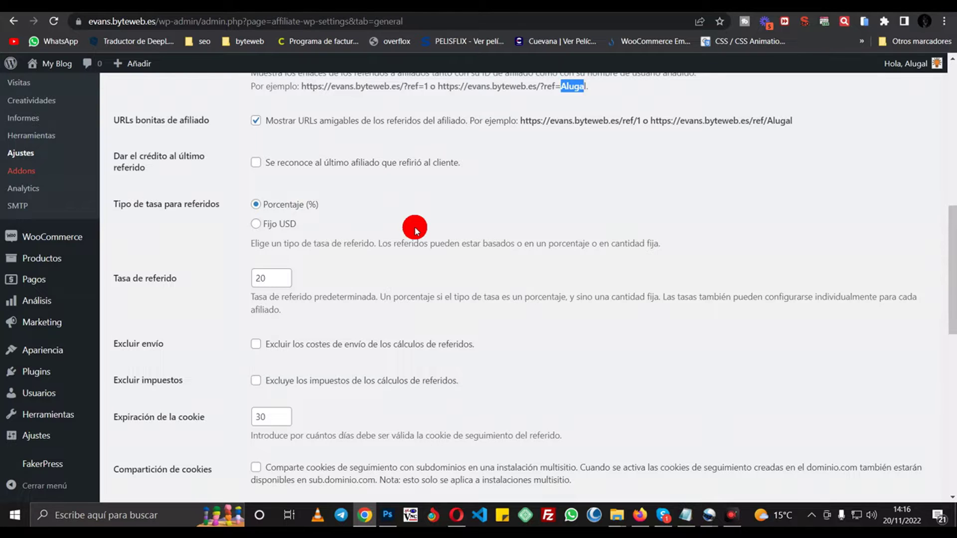
{"action": "left_click", "coordinate": [257, 224]}
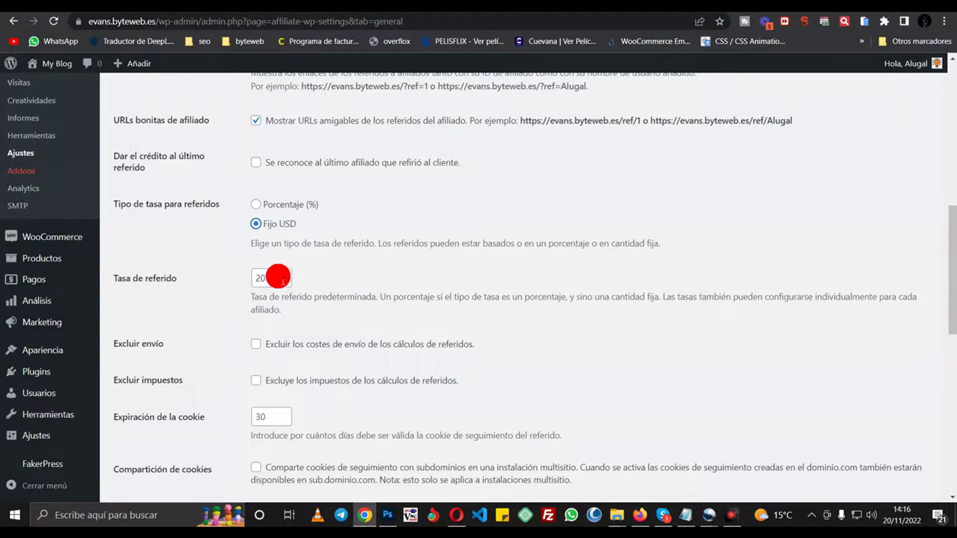
{"action": "left_click", "coordinate": [259, 206]}
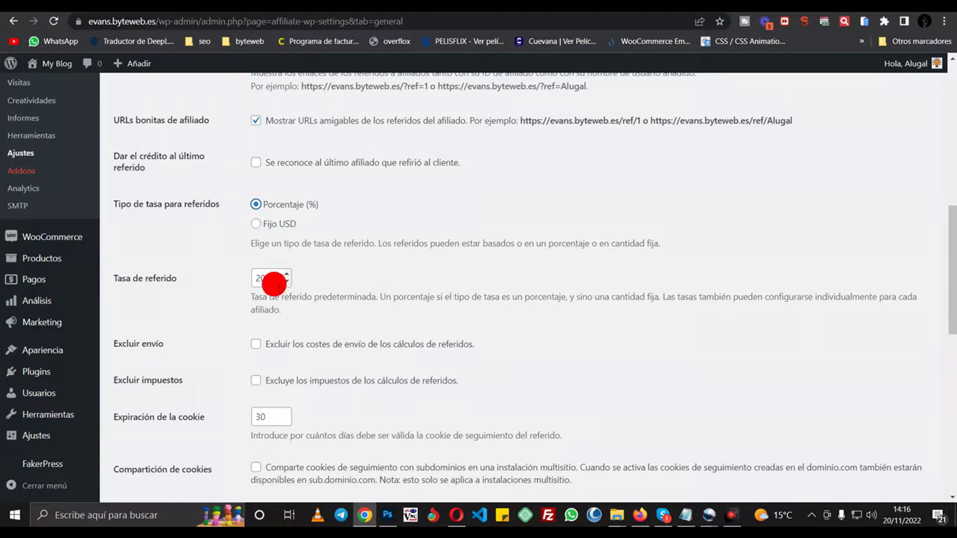
{"action": "double_click", "coordinate": [264, 279]}
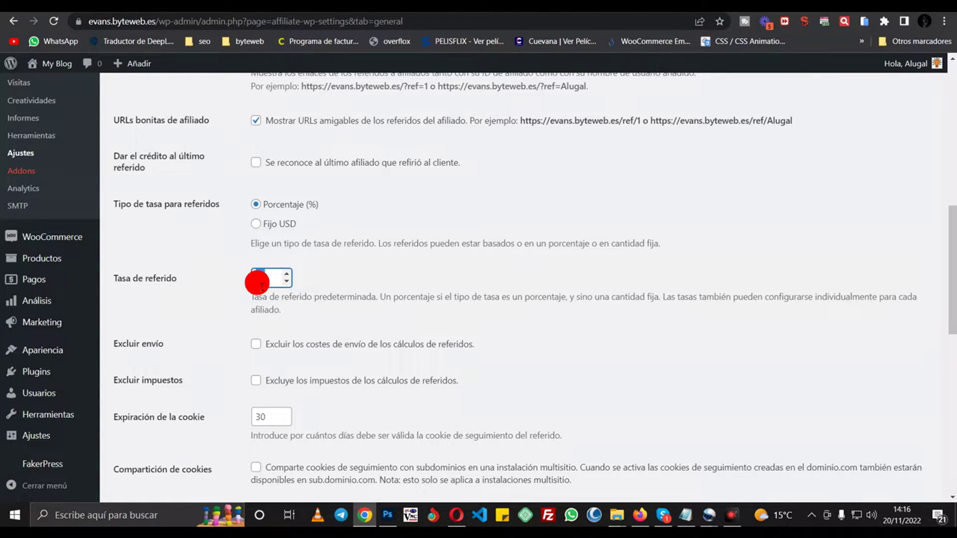
{"action": "type", "text": "10"}
- Highlight the Excluir envío and Excluir impuestos setting labels
{"action": "scroll", "coordinate": [262, 287], "scroll_direction": "down", "scroll_amount": 1}
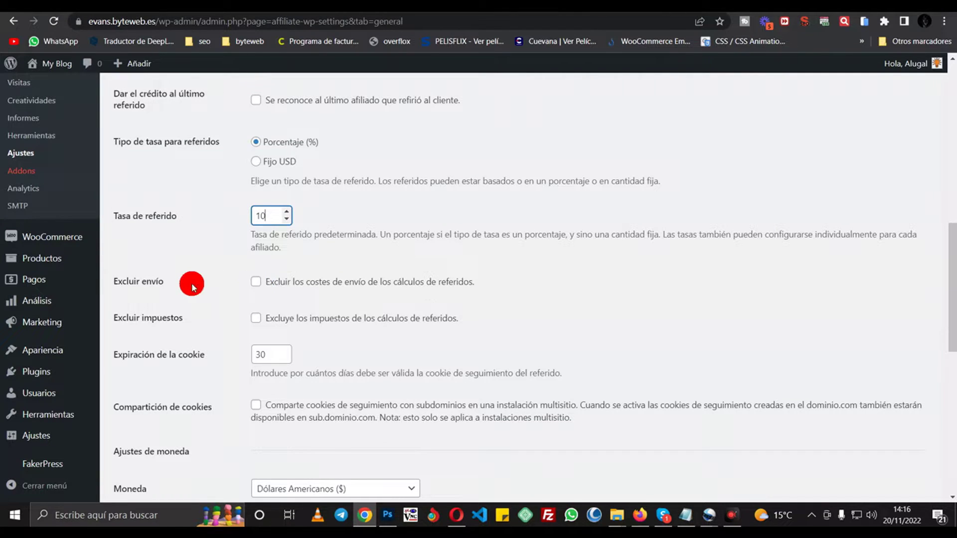
{"action": "left_click_drag", "start_coordinate": [163, 282], "coordinate": [121, 292]}
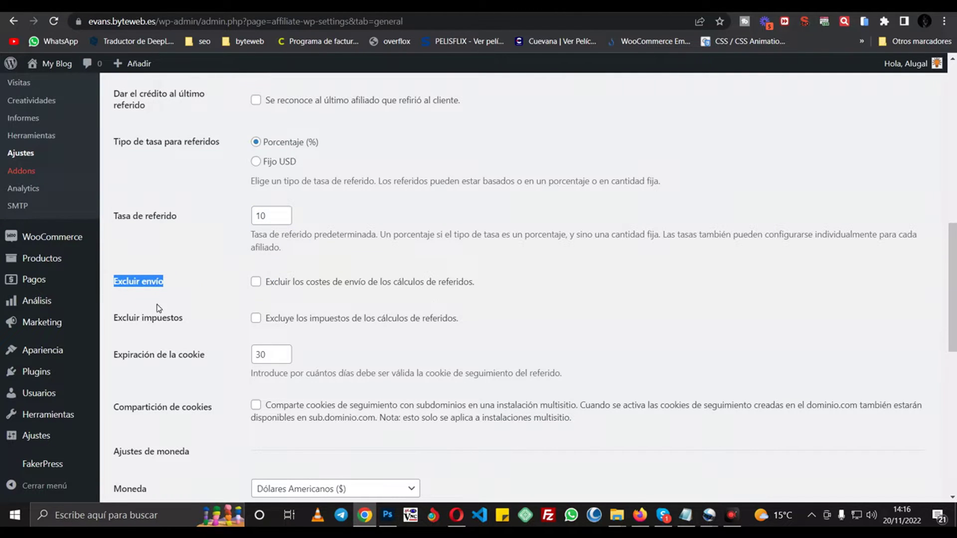
{"action": "mouse_move", "coordinate": [183, 317]}
{"action": "left_mouse_down"}
{"action": "mouse_move", "coordinate": [140, 326]}
{"action": "mouse_move", "coordinate": [160, 287]}
{"action": "left_mouse_up"}
{"action": "left_click", "coordinate": [178, 280]}
{"action": "left_click_drag", "start_coordinate": [181, 321], "coordinate": [149, 324]}
{"action": "left_click", "coordinate": [176, 300]}
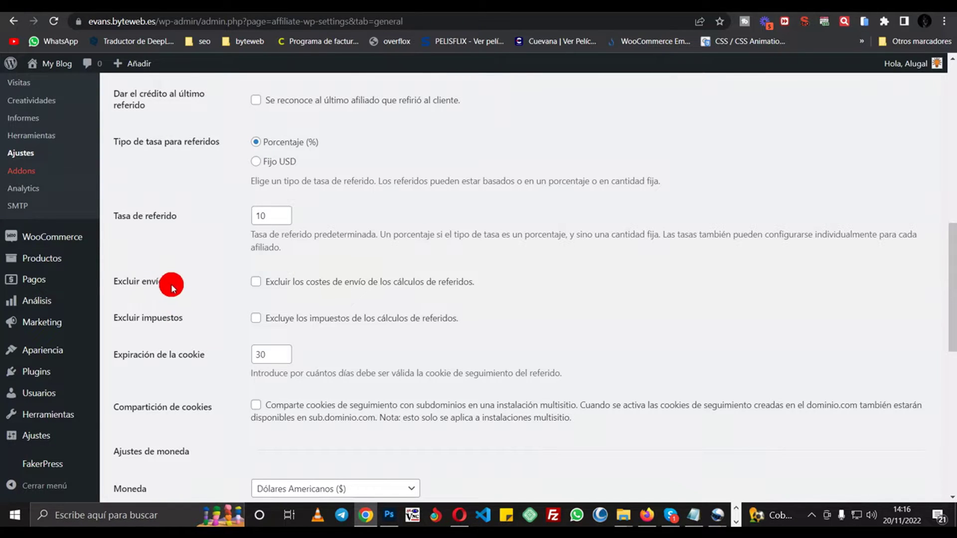
- Tick Excluir envío and Excluir impuestos so commissions ignore shipping and taxes
{"action": "left_click", "coordinate": [256, 284]}
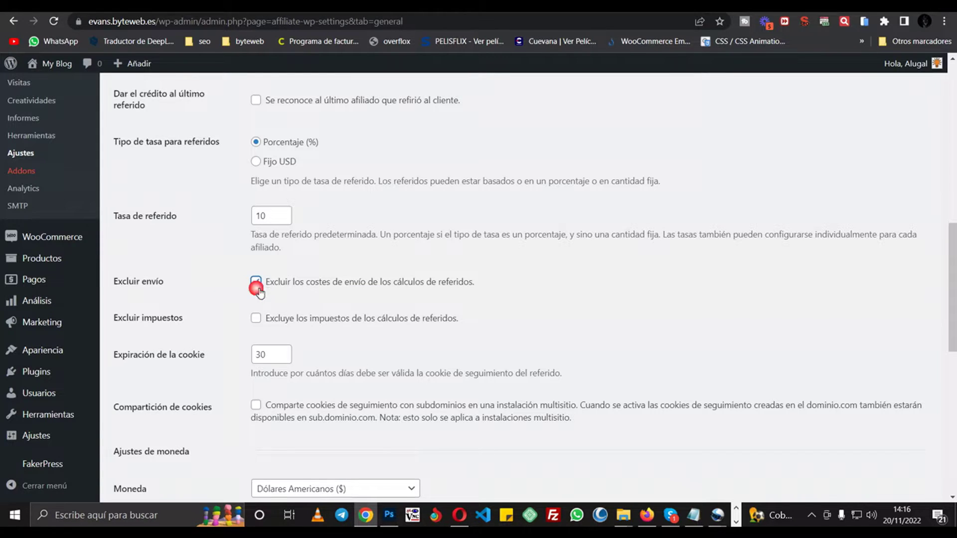
{"action": "left_click", "coordinate": [256, 319]}
{"action": "scroll", "coordinate": [205, 271], "scroll_direction": "down", "scroll_amount": 3}
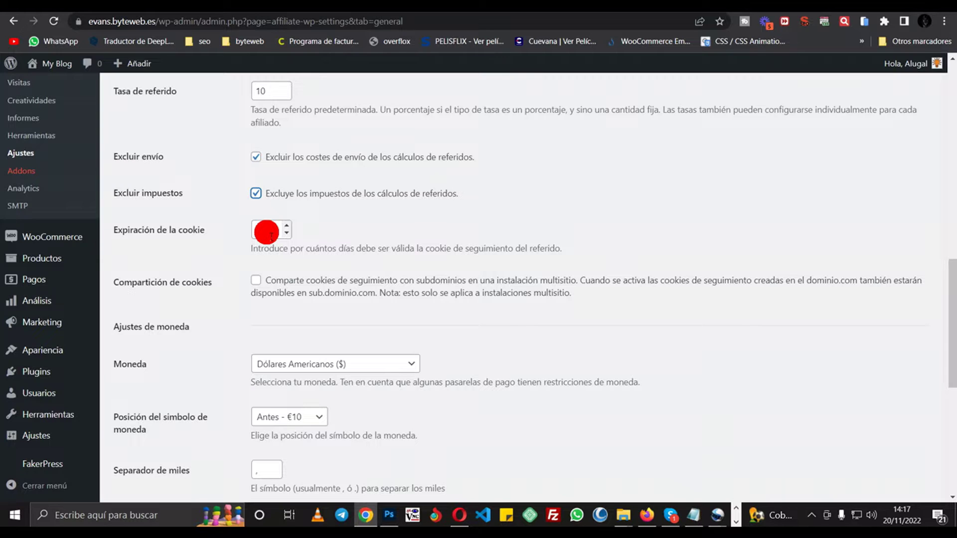
{"action": "scroll", "coordinate": [215, 251], "scroll_direction": "down", "scroll_amount": 3}
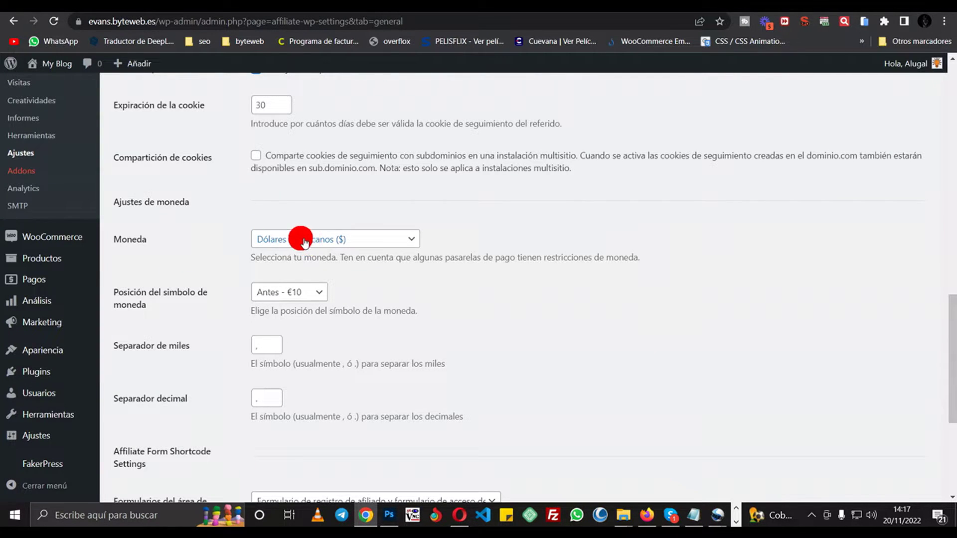
- Choose Euros as currency with the symbol position Después - 10€
{"action": "left_click", "coordinate": [281, 240]}
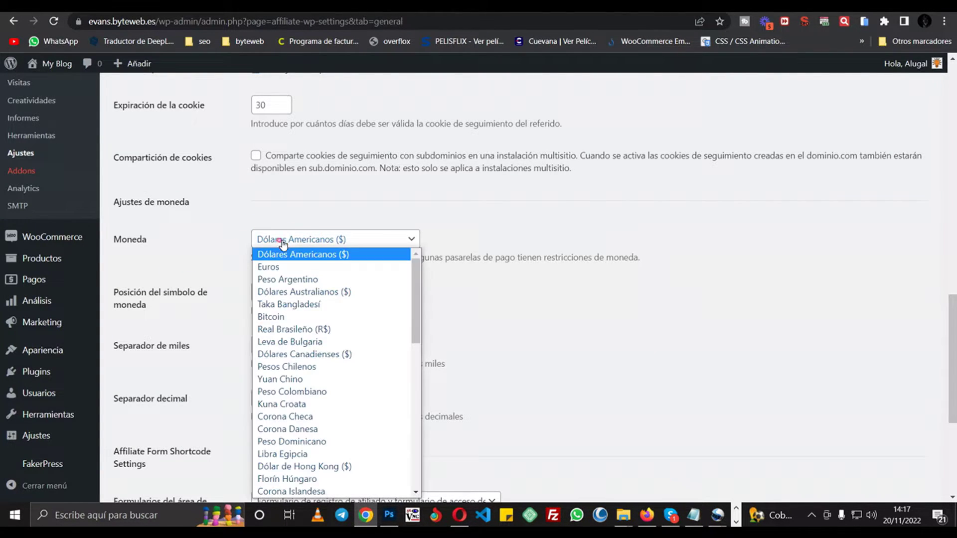
{"action": "left_click", "coordinate": [313, 264]}
{"action": "left_click", "coordinate": [280, 291]}
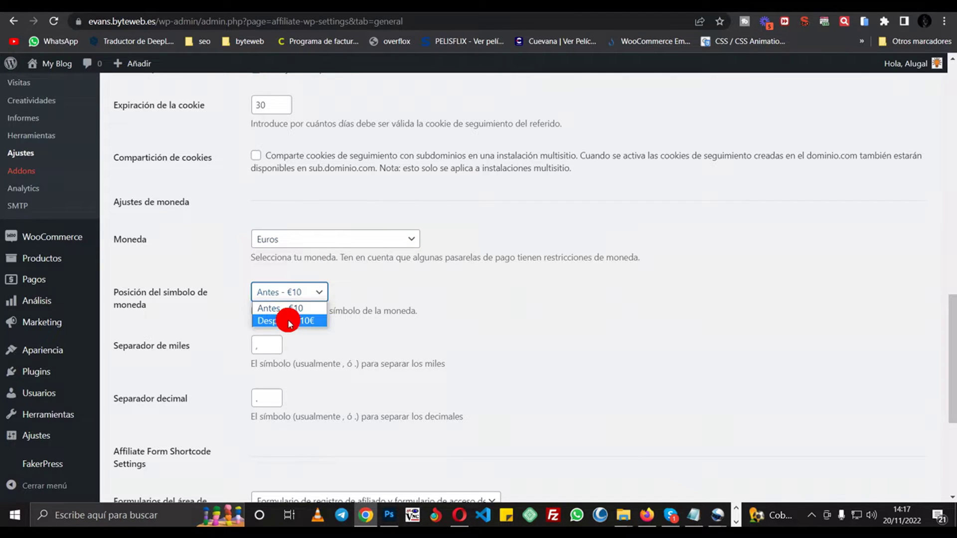
{"action": "left_click", "coordinate": [288, 321]}
{"action": "left_click", "coordinate": [263, 349]}
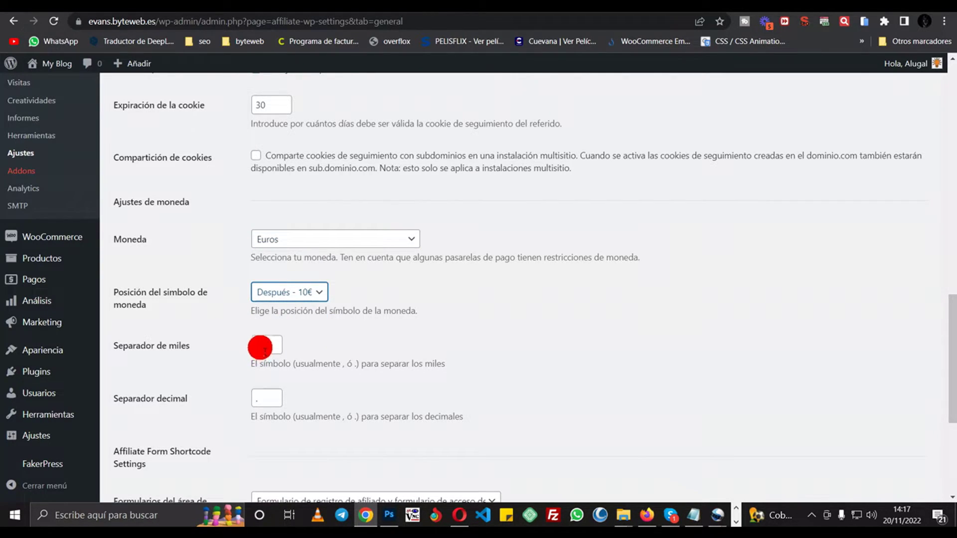
{"action": "left_click", "coordinate": [255, 400]}
{"action": "scroll", "coordinate": [220, 353], "scroll_direction": "down", "scroll_amount": 1}
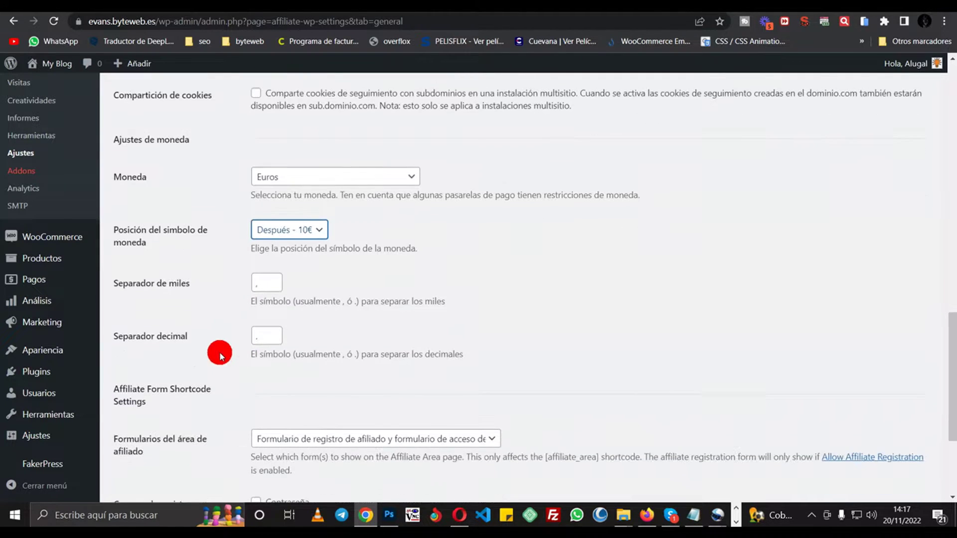
{"action": "scroll", "coordinate": [216, 328], "scroll_direction": "down", "scroll_amount": 2}
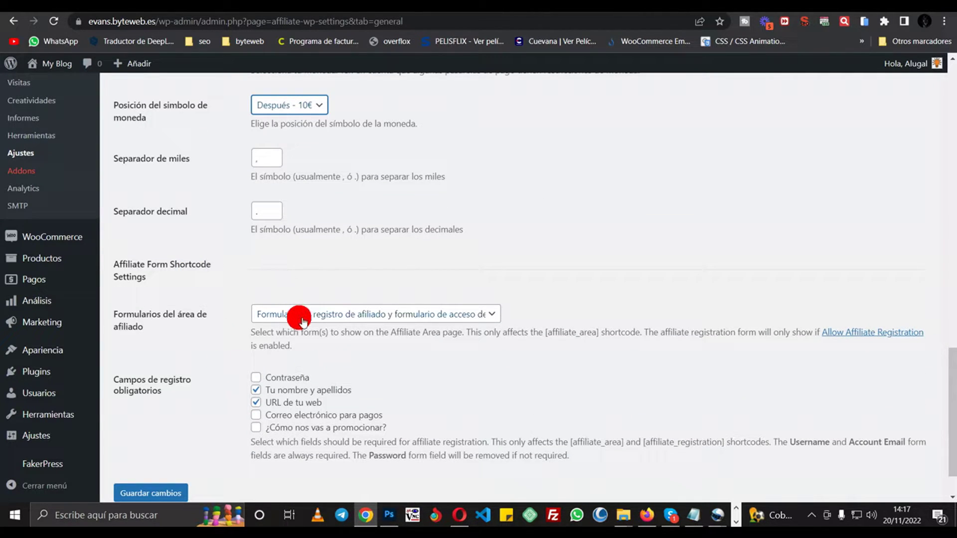
{"action": "left_click", "coordinate": [337, 315]}
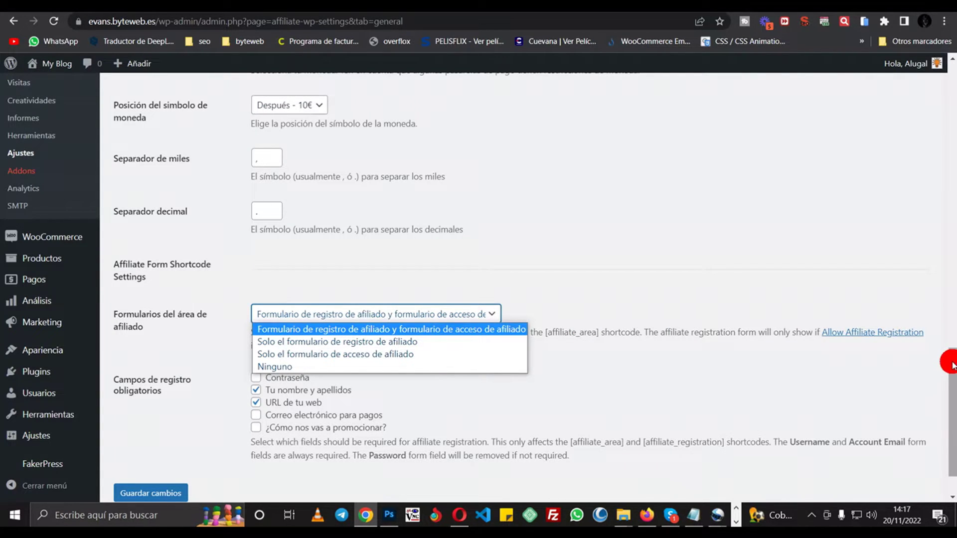
{"action": "scroll", "coordinate": [922, 349], "scroll_direction": "up", "scroll_amount": 15}
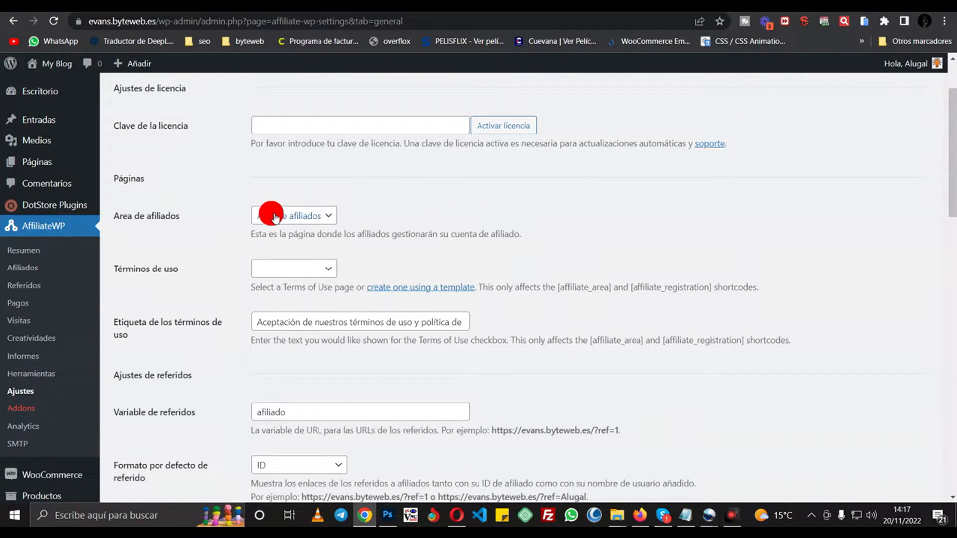
{"action": "left_click_drag", "start_coordinate": [952, 200], "coordinate": [956, 466]}
{"action": "left_click", "coordinate": [311, 297]}
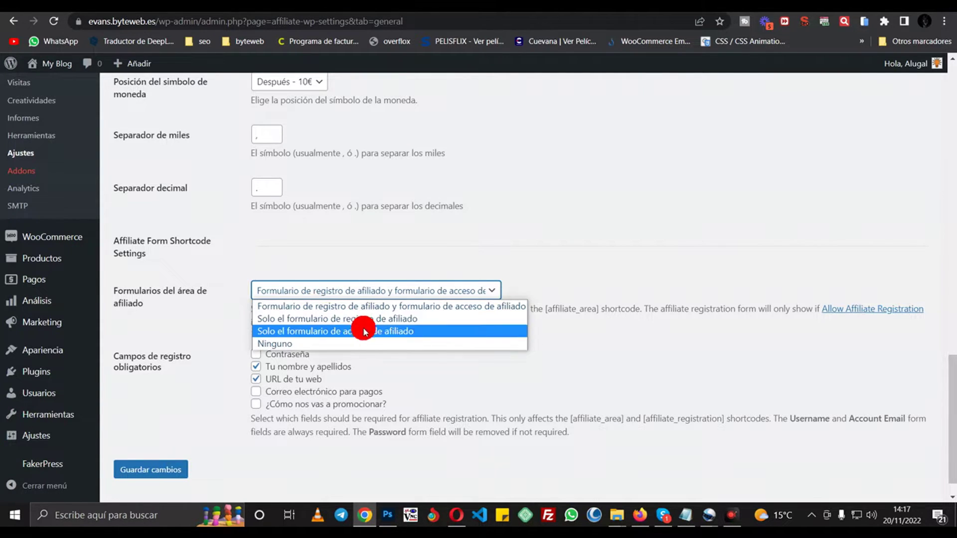
{"action": "left_click", "coordinate": [394, 306]}
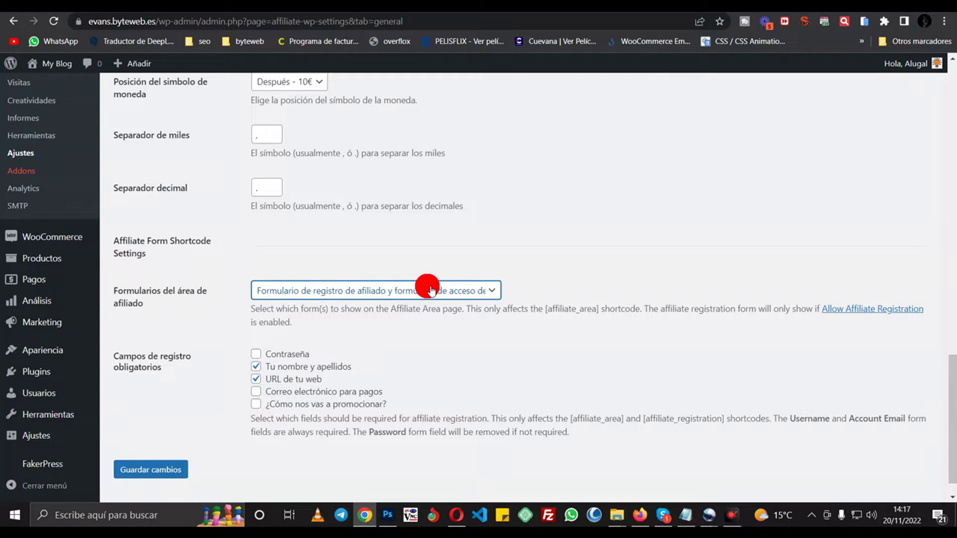
{"action": "left_click", "coordinate": [728, 7]}
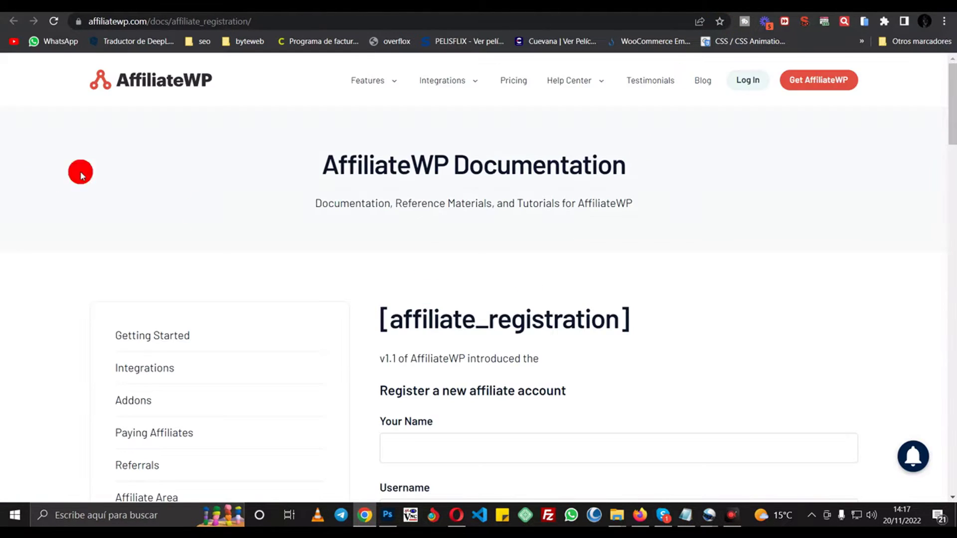
{"action": "scroll", "coordinate": [581, 286], "scroll_direction": "down", "scroll_amount": 2}
{"action": "scroll", "coordinate": [605, 285], "scroll_direction": "up", "scroll_amount": 2}
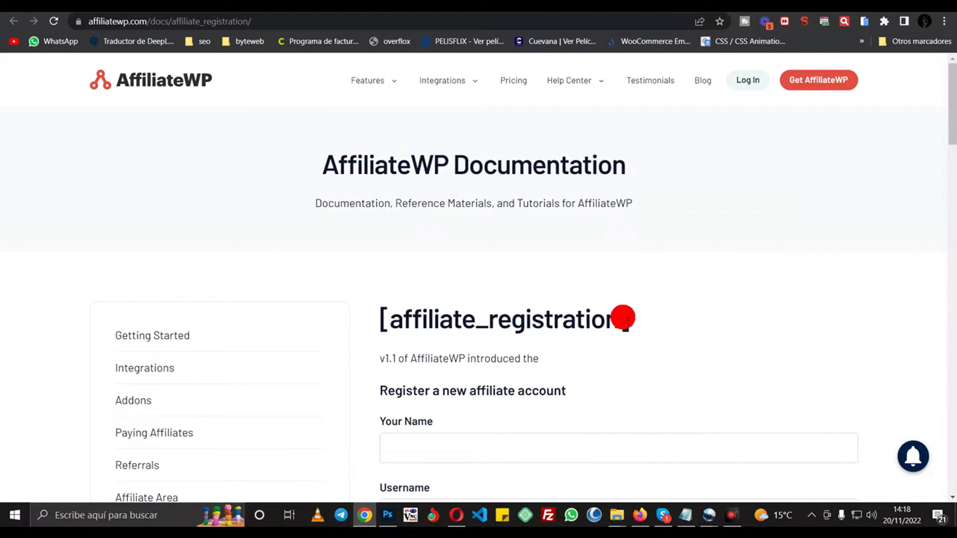
{"action": "left_click_drag", "start_coordinate": [629, 321], "coordinate": [378, 316]}
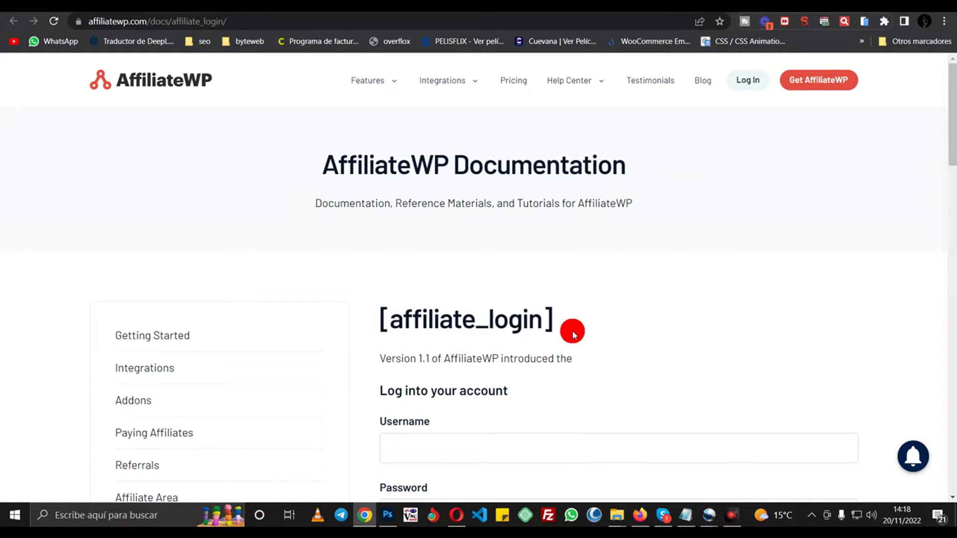
{"action": "left_click_drag", "start_coordinate": [573, 330], "coordinate": [390, 320]}
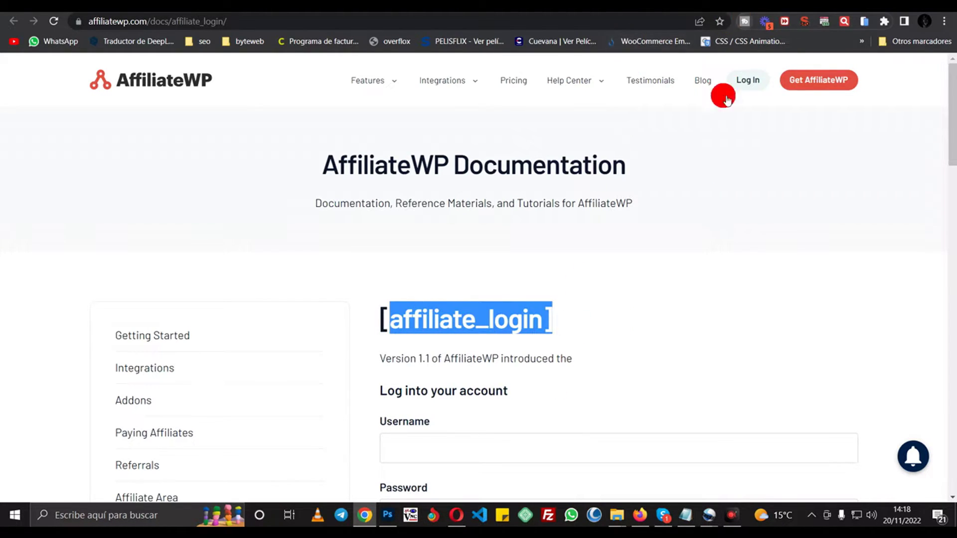
{"action": "left_click", "coordinate": [468, 9]}
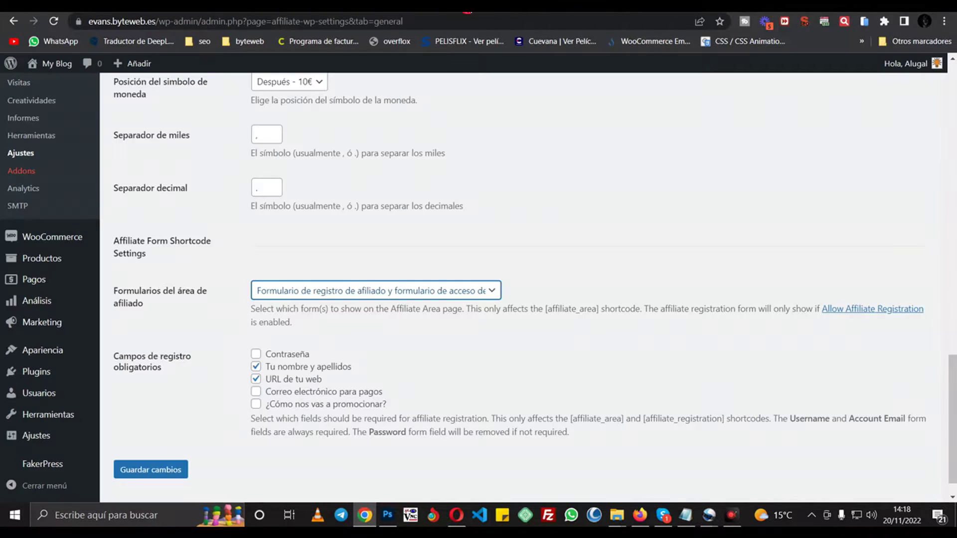
- Show no affiliate area forms, require password and payment email instead of website URL, and save
{"action": "left_click", "coordinate": [373, 290]}
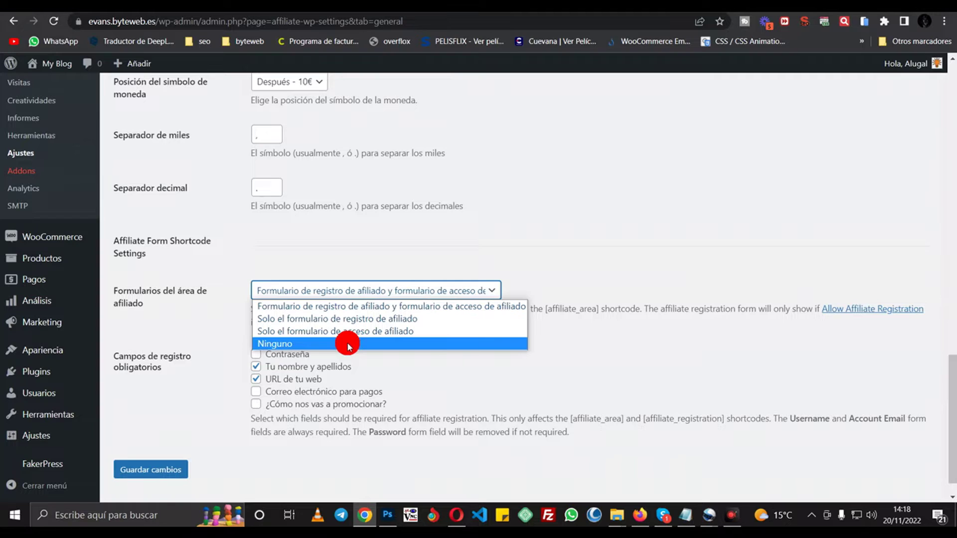
{"action": "left_click", "coordinate": [348, 345]}
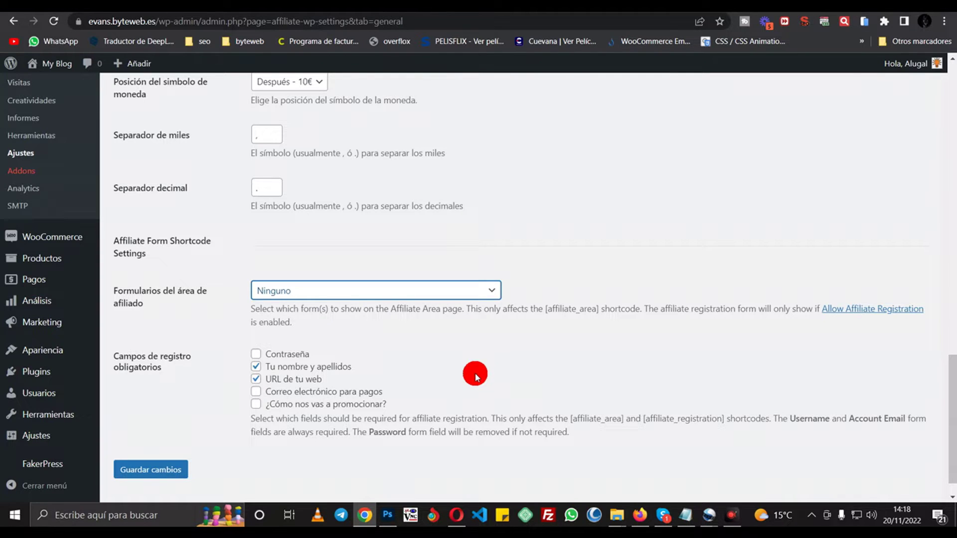
{"action": "left_click", "coordinate": [257, 365]}
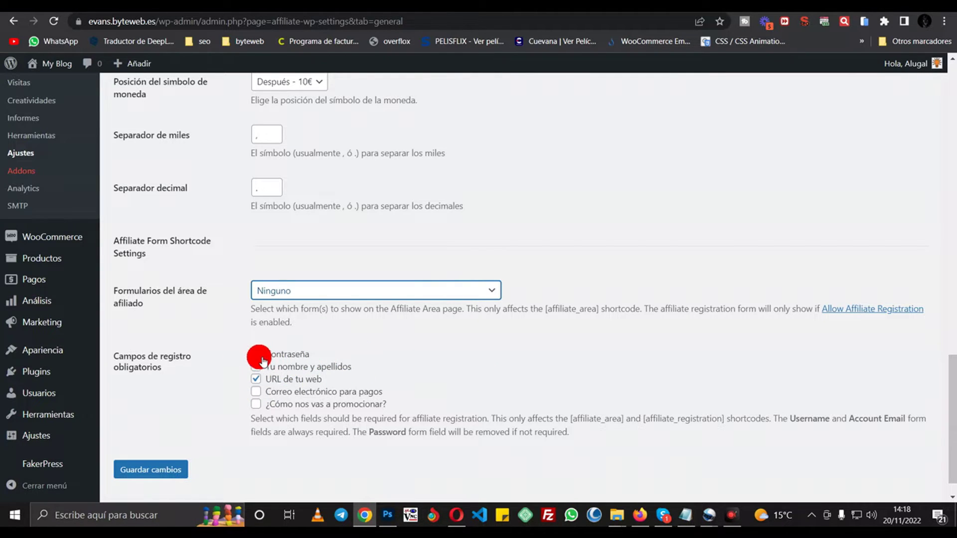
{"action": "left_click", "coordinate": [258, 380]}
{"action": "left_click", "coordinate": [315, 360]}
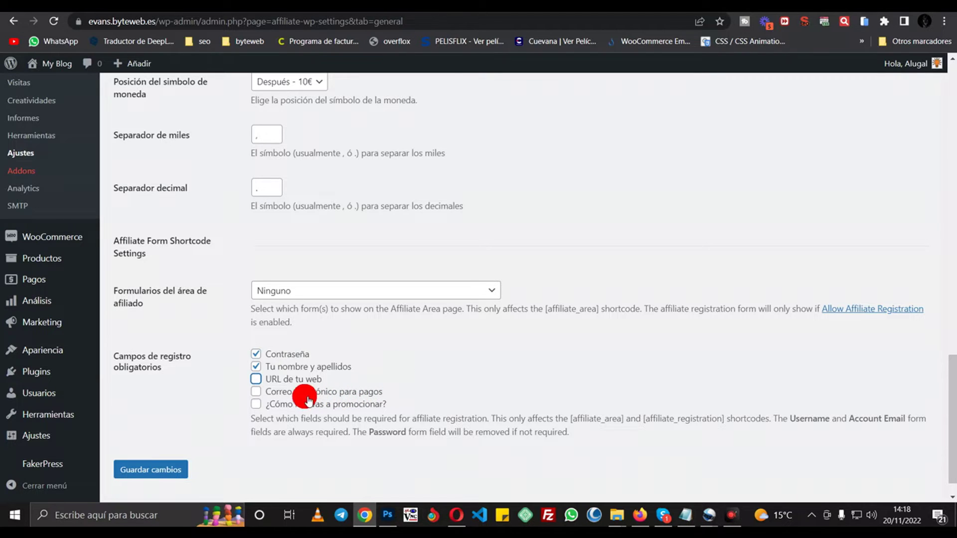
{"action": "left_click", "coordinate": [257, 391]}
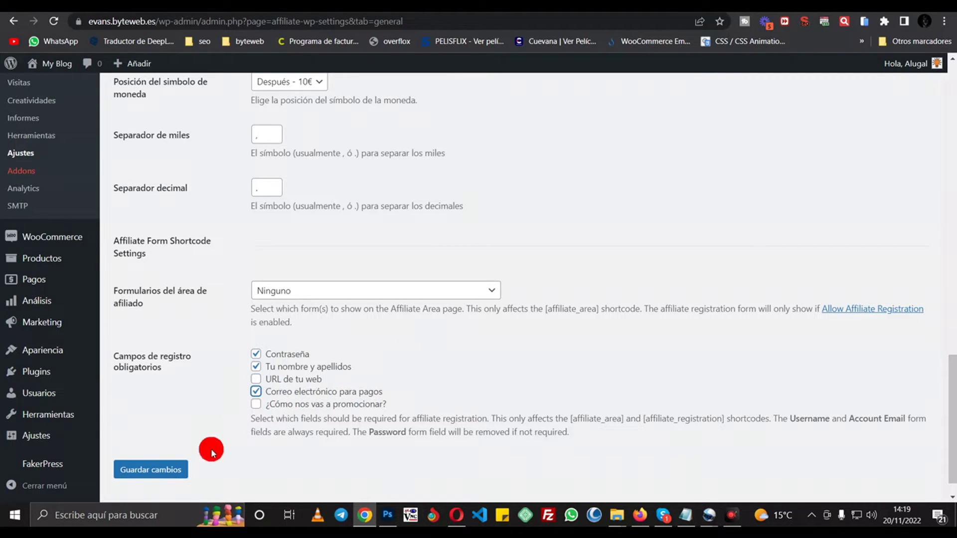
{"action": "left_click", "coordinate": [177, 471]}
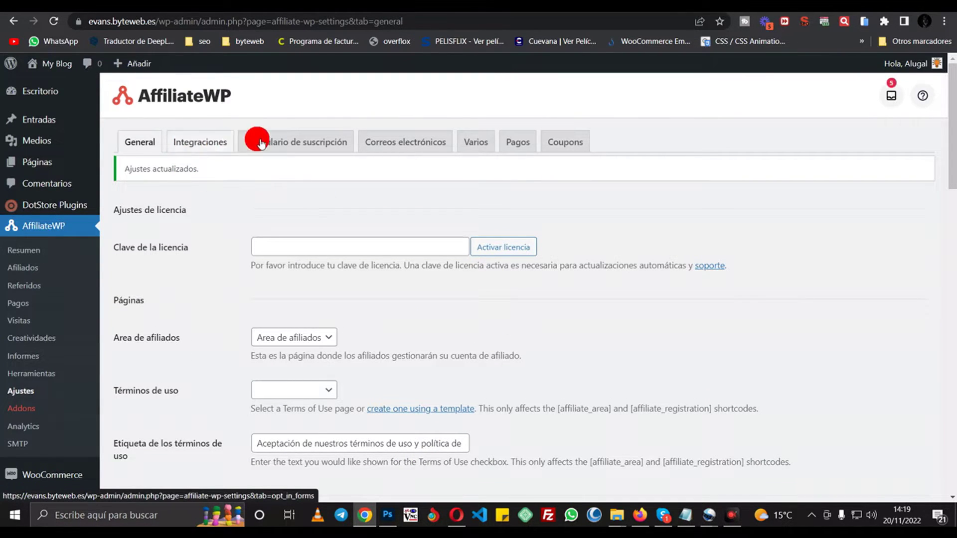
- Open the Formulario de suscripción settings and review the available opt-in platforms
{"action": "left_click", "coordinate": [277, 142]}
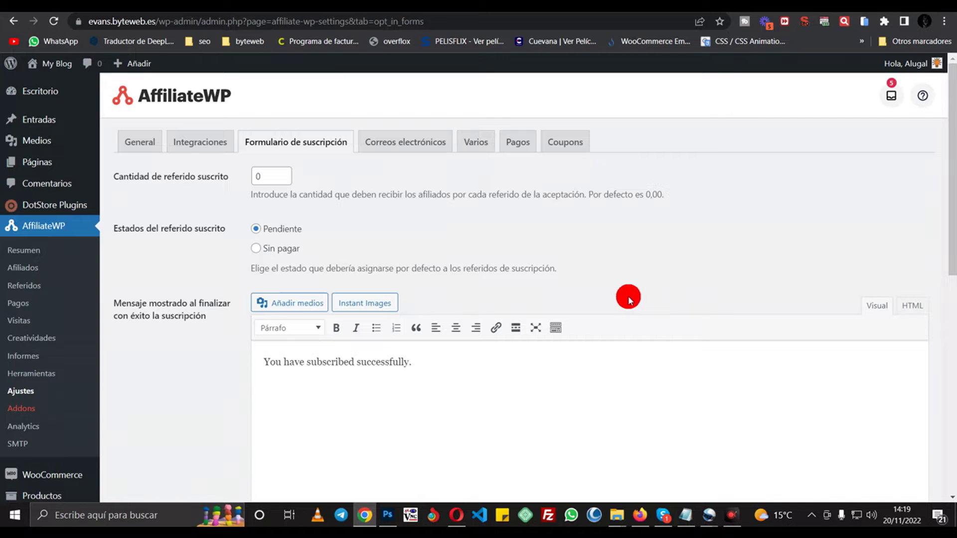
{"action": "scroll", "coordinate": [633, 298], "scroll_direction": "down", "scroll_amount": 5}
{"action": "scroll", "coordinate": [633, 298], "scroll_direction": "down", "scroll_amount": 4}
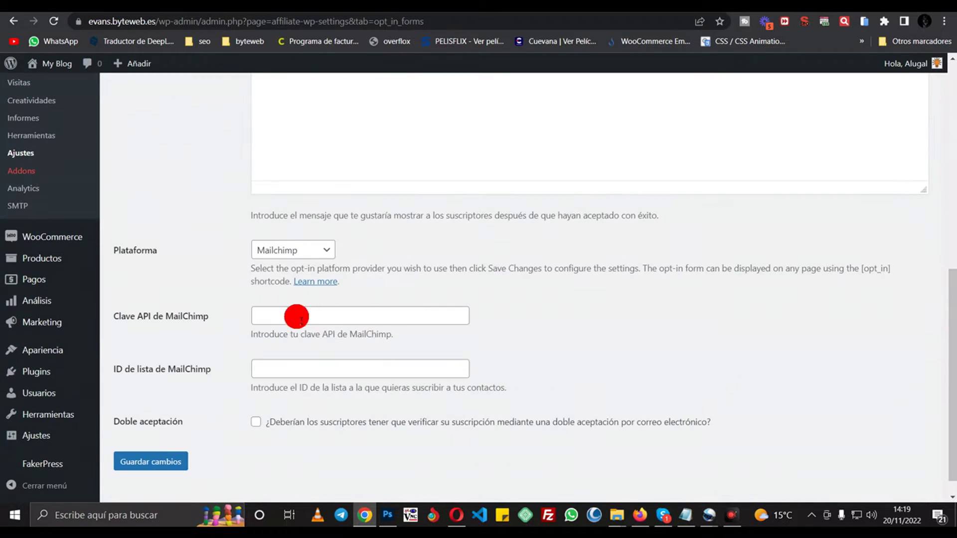
{"action": "left_click", "coordinate": [272, 250]}
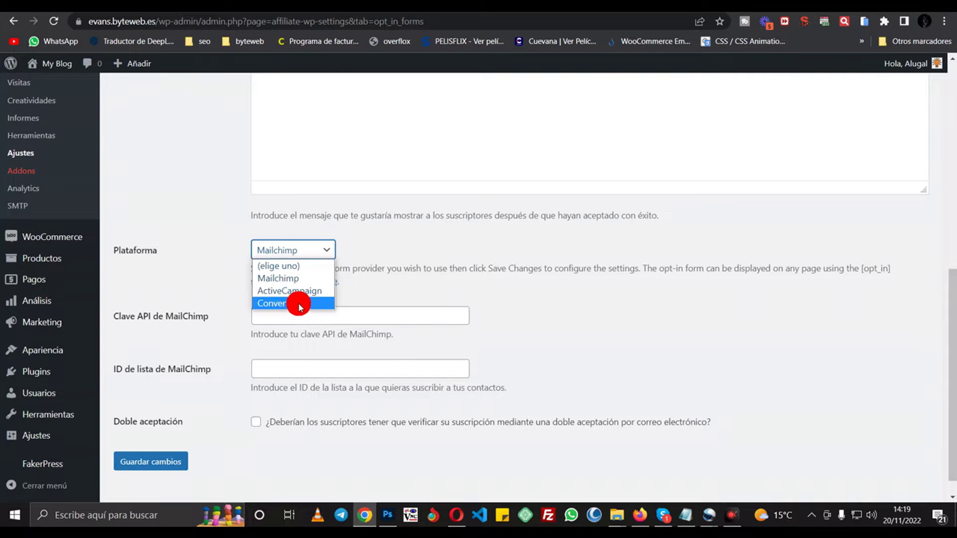
{"action": "scroll", "coordinate": [188, 281], "scroll_direction": "up", "scroll_amount": 6}
{"action": "scroll", "coordinate": [294, 165], "scroll_direction": "up", "scroll_amount": 3}
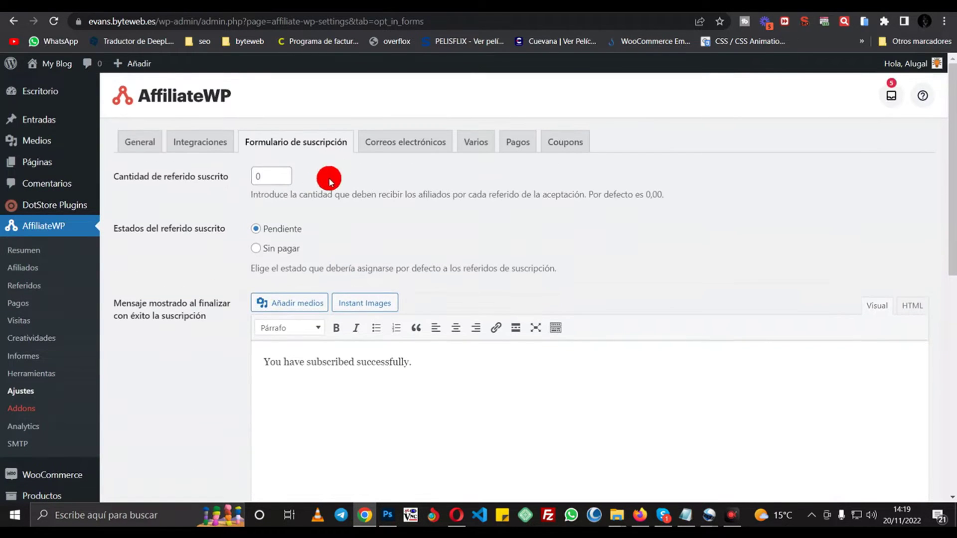
- Replace the Cantidad de referido suscrito value with 1
{"action": "left_click", "coordinate": [274, 178]}
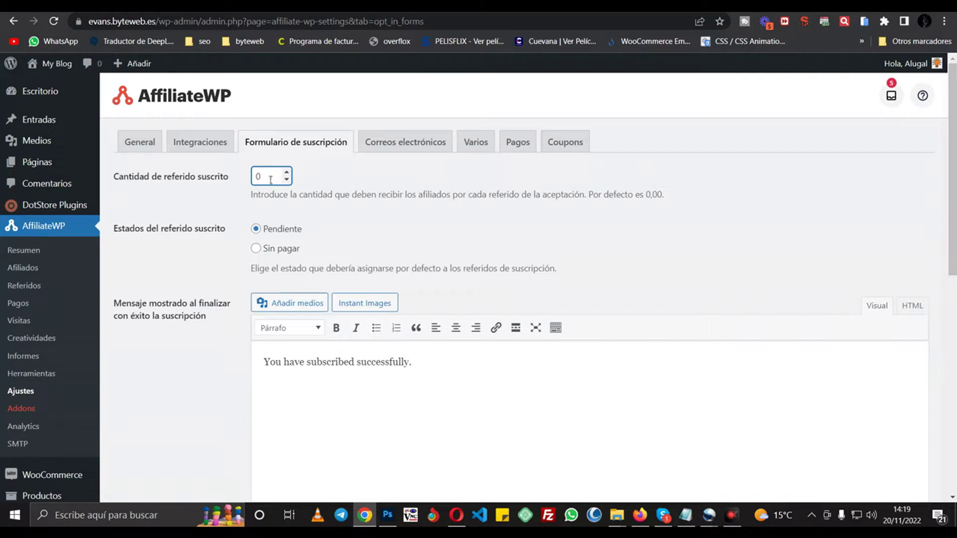
{"action": "left_click", "coordinate": [261, 182]}
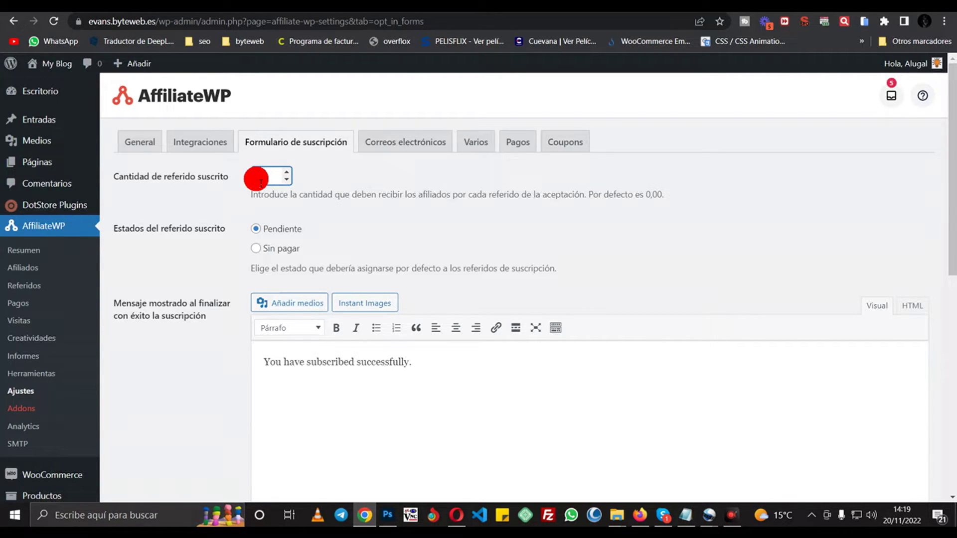
{"action": "left_click_drag", "start_coordinate": [262, 184], "coordinate": [269, 182]}
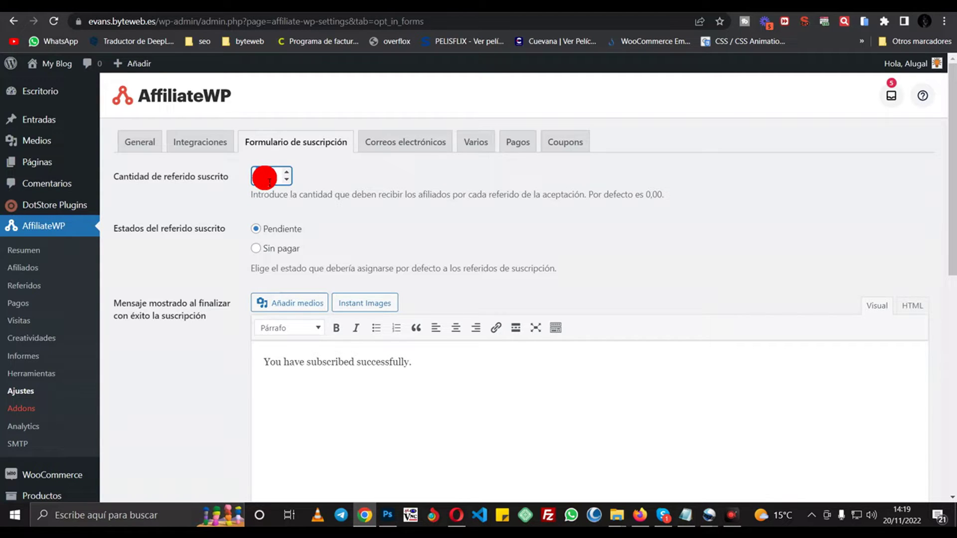
{"action": "type", "text": "1"}
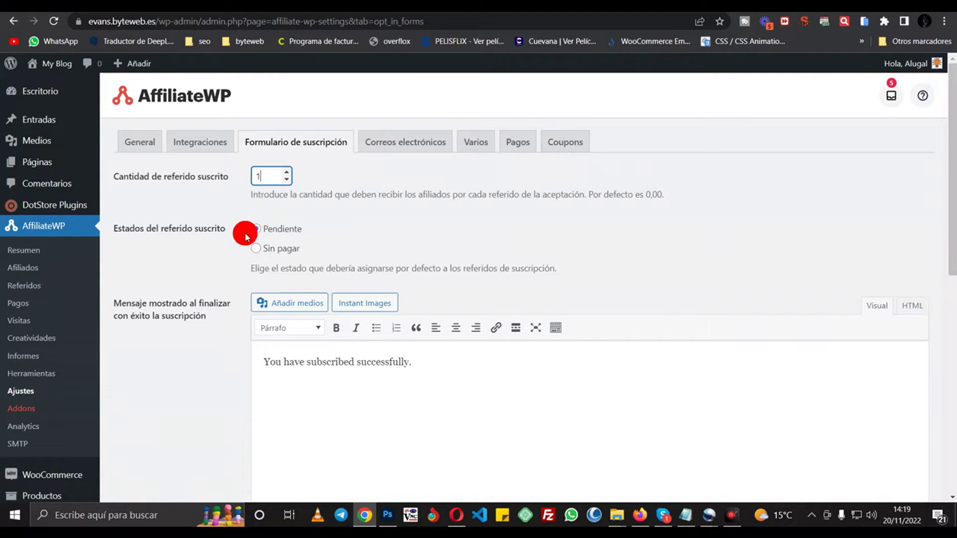
{"action": "scroll", "coordinate": [371, 424], "scroll_direction": "down", "scroll_amount": 3}
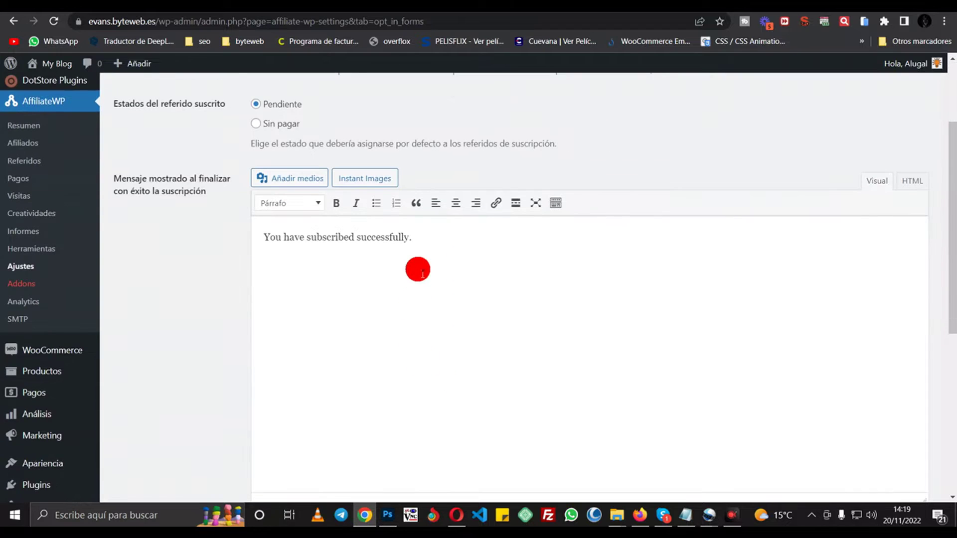
{"action": "scroll", "coordinate": [418, 279], "scroll_direction": "up", "scroll_amount": 3}
- Select parts of the success message text
{"action": "left_click_drag", "start_coordinate": [435, 366], "coordinate": [294, 367]}
{"action": "left_click", "coordinate": [510, 382]}
{"action": "left_click_drag", "start_coordinate": [486, 368], "coordinate": [317, 368]}
{"action": "left_click_drag", "start_coordinate": [439, 367], "coordinate": [448, 380]}
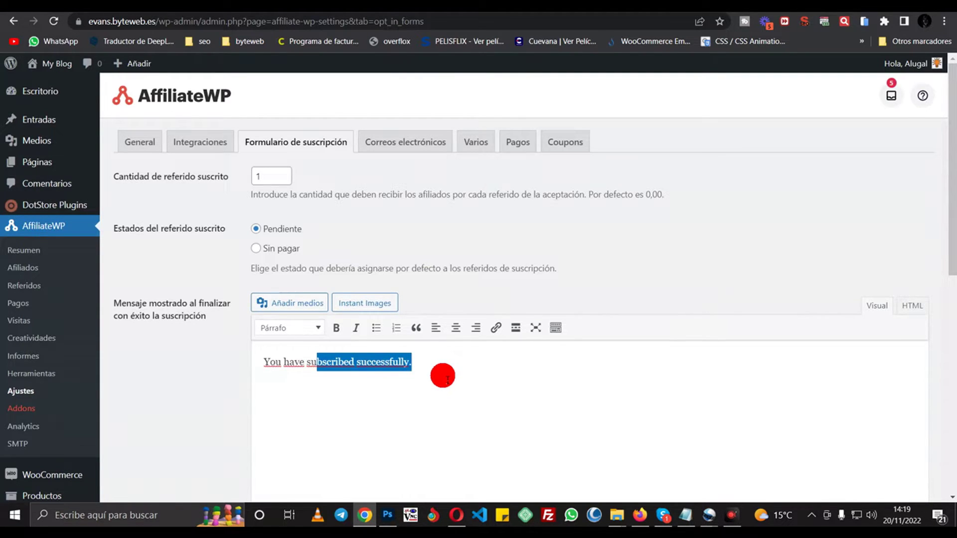
{"action": "scroll", "coordinate": [444, 377], "scroll_direction": "down", "scroll_amount": 8}
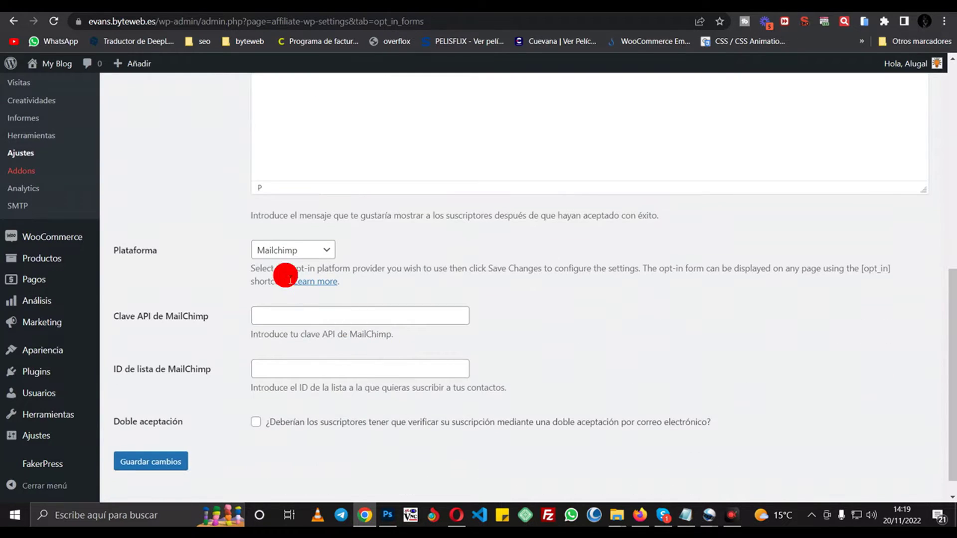
- Try ActiveCampaign as opt-in platform and check the API key and list ID fields
{"action": "left_click", "coordinate": [286, 251]}
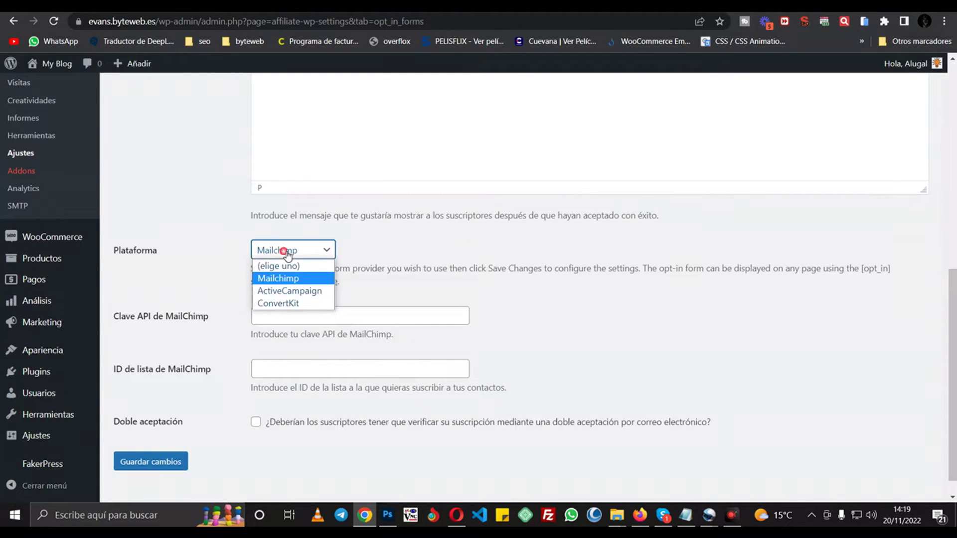
{"action": "left_click", "coordinate": [216, 268]}
{"action": "left_click", "coordinate": [288, 319]}
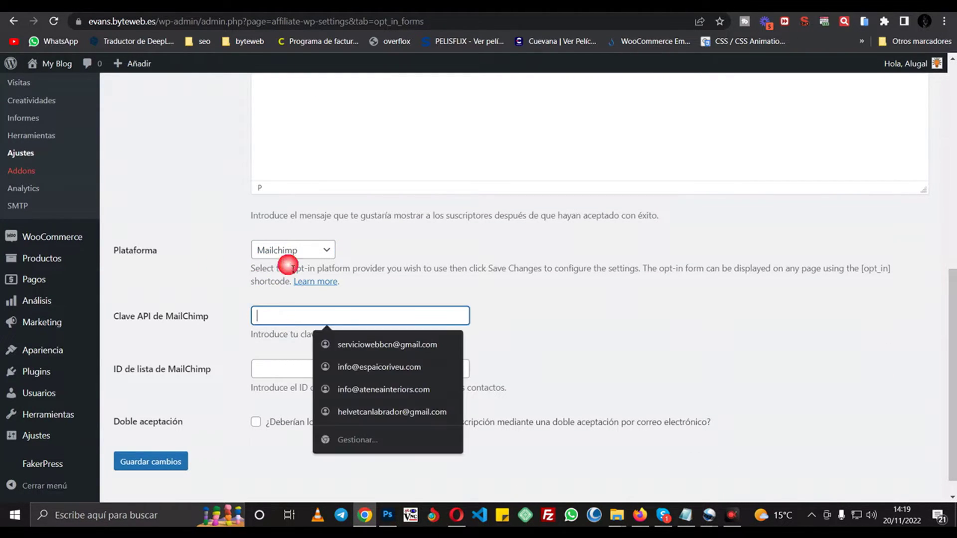
{"action": "left_click", "coordinate": [296, 256]}
{"action": "left_click", "coordinate": [293, 290]}
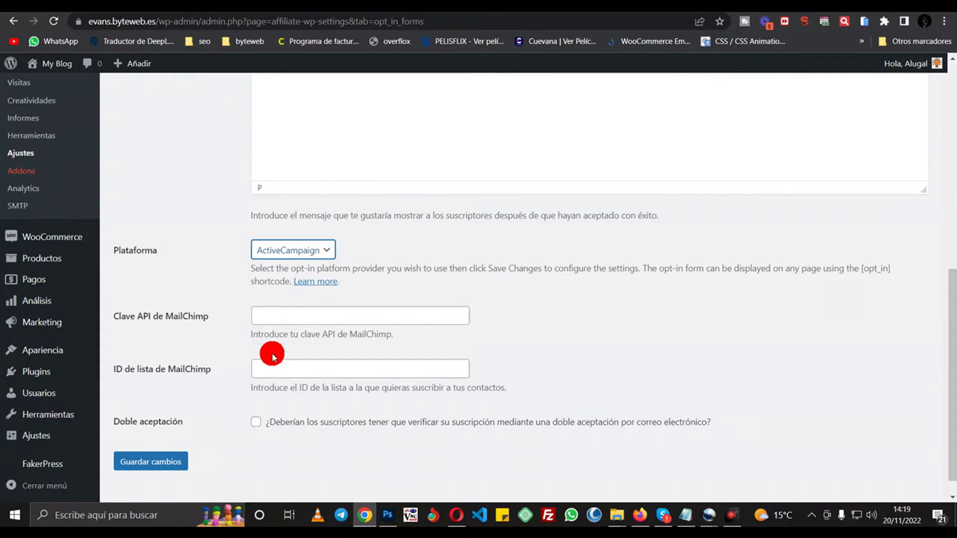
{"action": "left_click", "coordinate": [290, 318]}
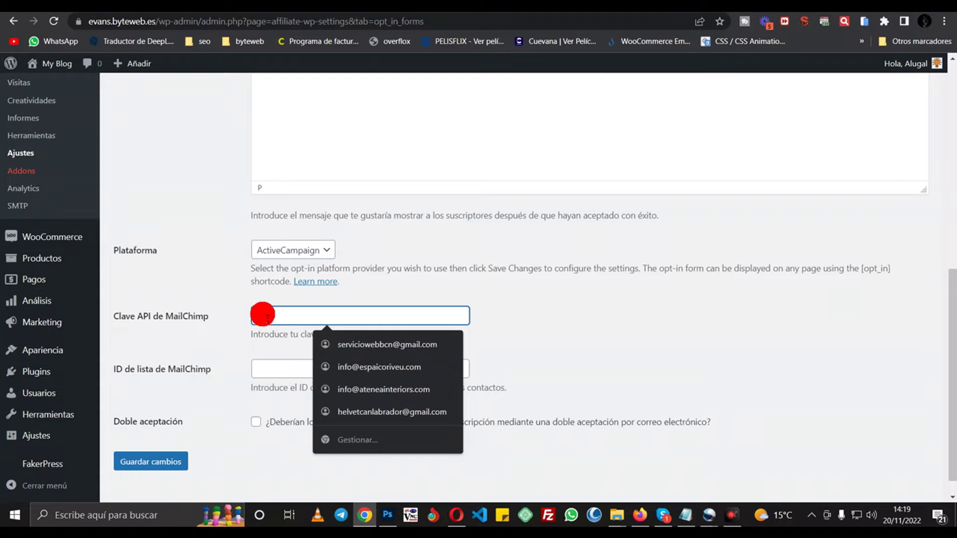
{"action": "left_click", "coordinate": [282, 371]}
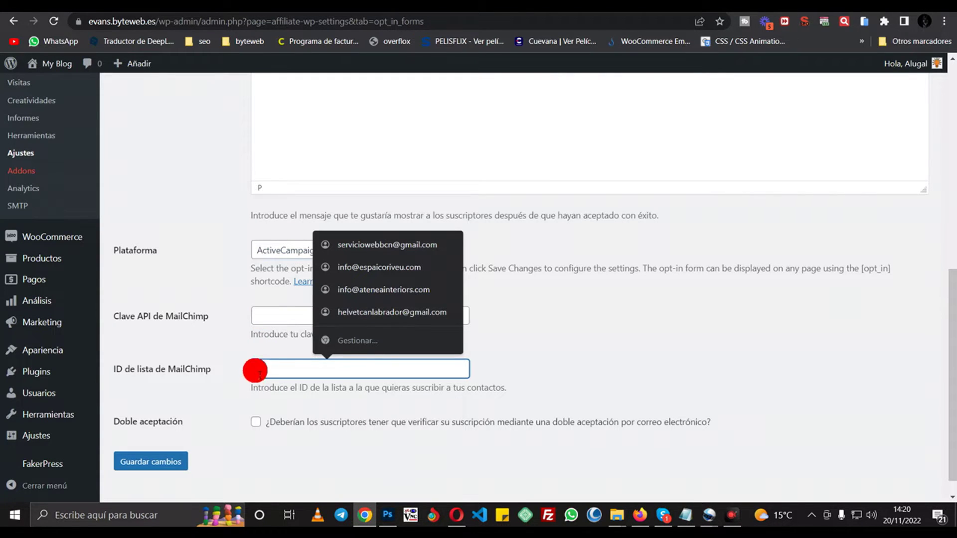
{"action": "left_click", "coordinate": [256, 422]}
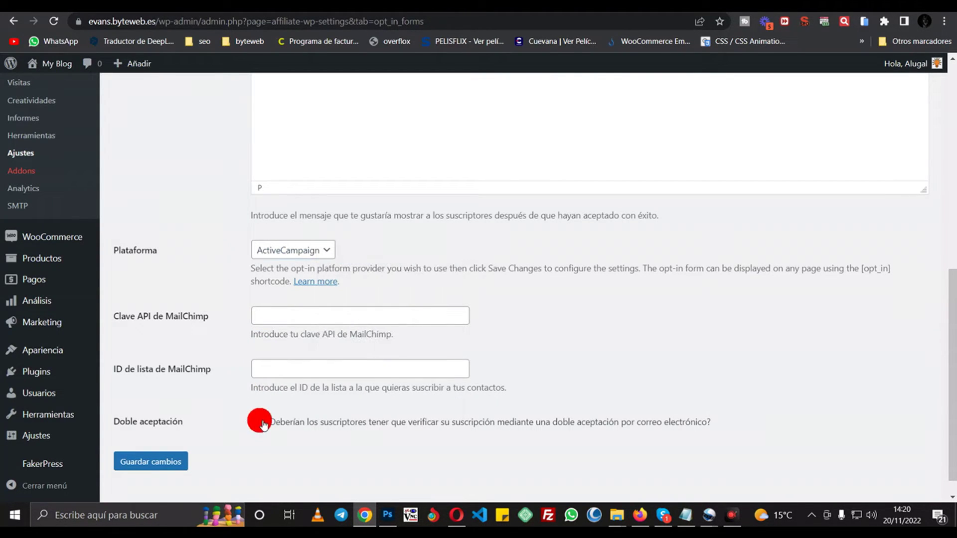
- Reset the platform to (elige uno) and save the subscription form settings
{"action": "scroll", "coordinate": [431, 292], "scroll_direction": "up", "scroll_amount": 2}
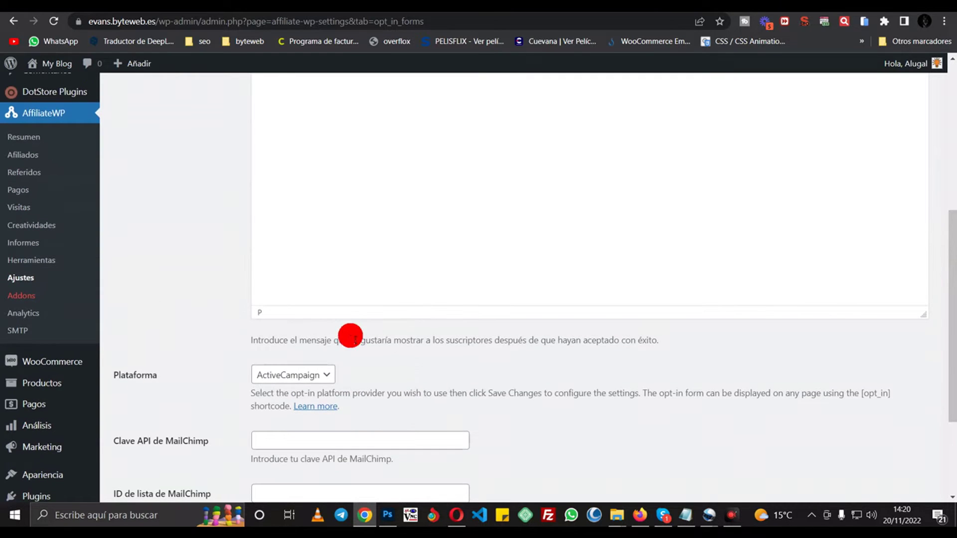
{"action": "left_click", "coordinate": [321, 375]}
{"action": "left_click", "coordinate": [303, 390]}
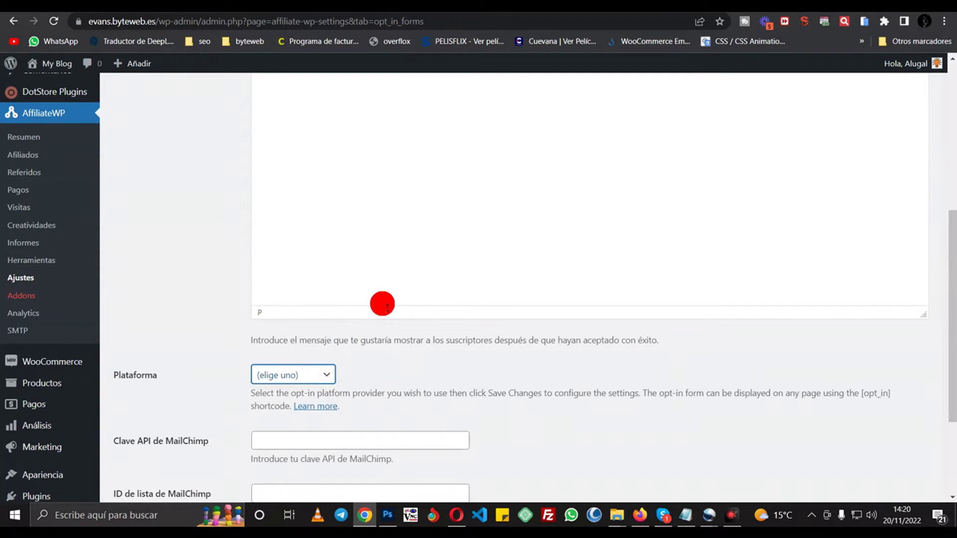
{"action": "scroll", "coordinate": [382, 303], "scroll_direction": "up", "scroll_amount": 5}
{"action": "scroll", "coordinate": [387, 314], "scroll_direction": "down", "scroll_amount": 9}
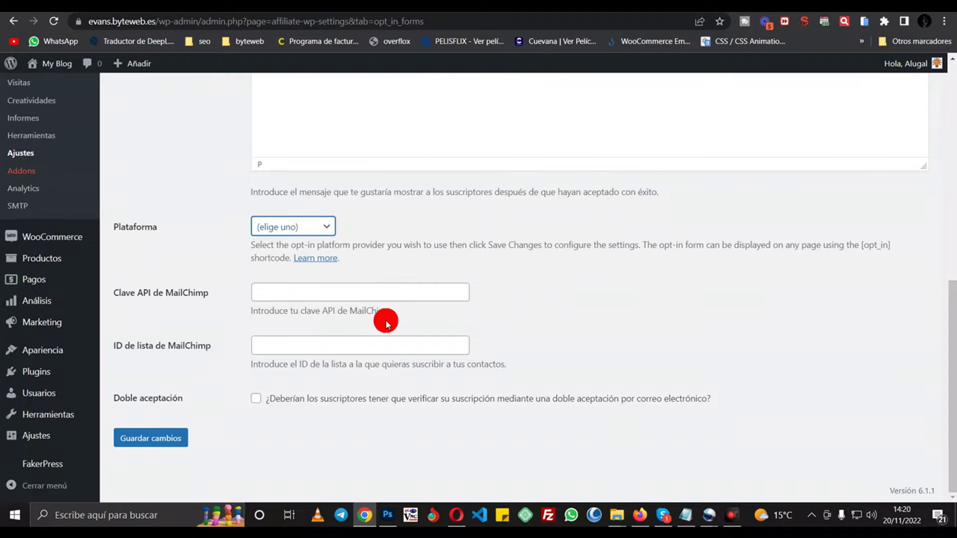
{"action": "scroll", "coordinate": [387, 321], "scroll_direction": "up", "scroll_amount": 9}
{"action": "scroll", "coordinate": [228, 325], "scroll_direction": "down", "scroll_amount": 9}
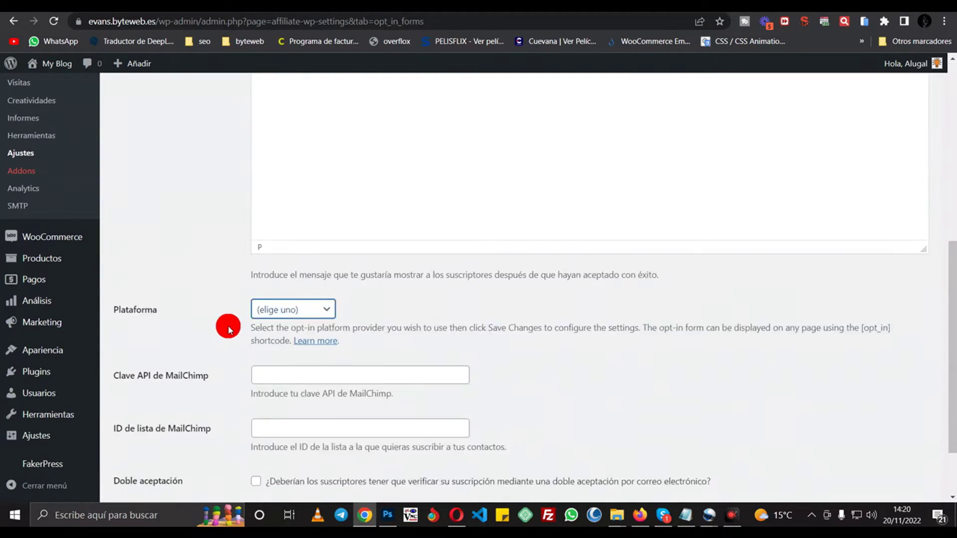
{"action": "left_click", "coordinate": [165, 438]}
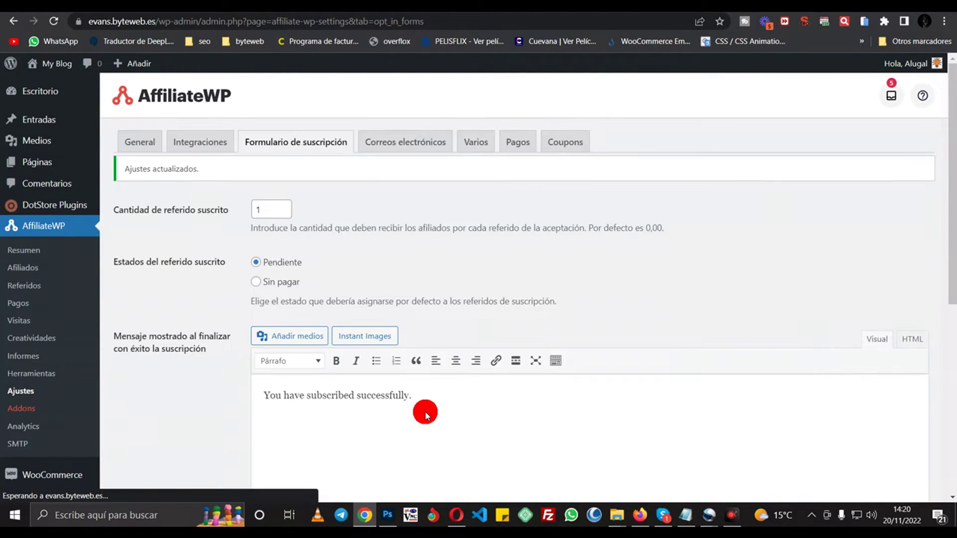
{"action": "left_click", "coordinate": [436, 143]}
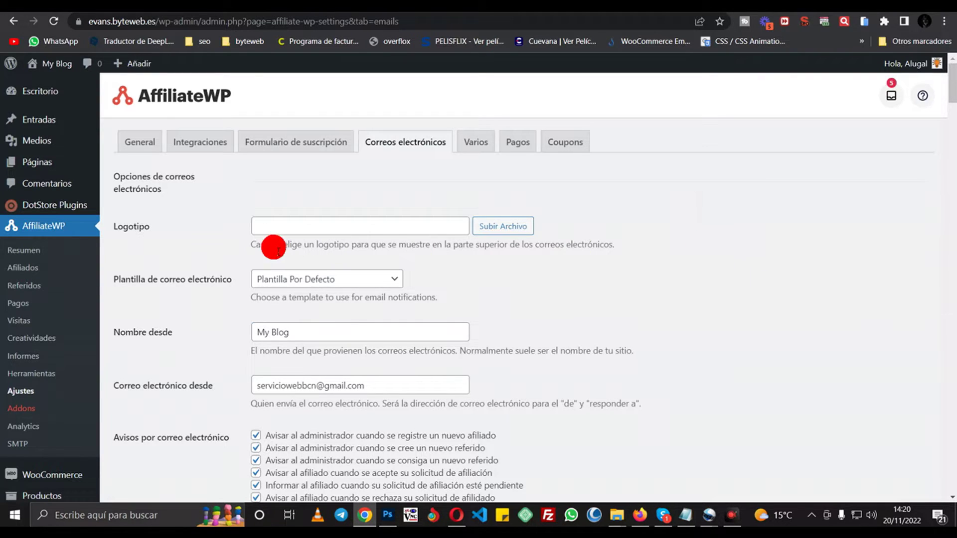
{"action": "left_click", "coordinate": [288, 332]}
{"action": "left_click_drag", "start_coordinate": [288, 332], "coordinate": [251, 333]}
{"action": "left_click", "coordinate": [336, 387]}
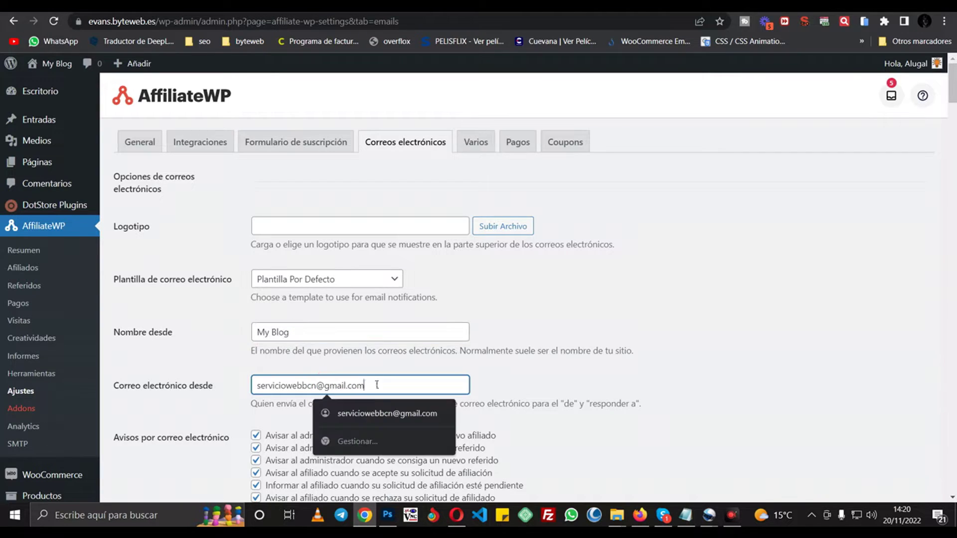
{"action": "double_click", "coordinate": [344, 385]}
{"action": "scroll", "coordinate": [256, 399], "scroll_direction": "down", "scroll_amount": 1}
{"action": "scroll", "coordinate": [256, 399], "scroll_direction": "down", "scroll_amount": 2}
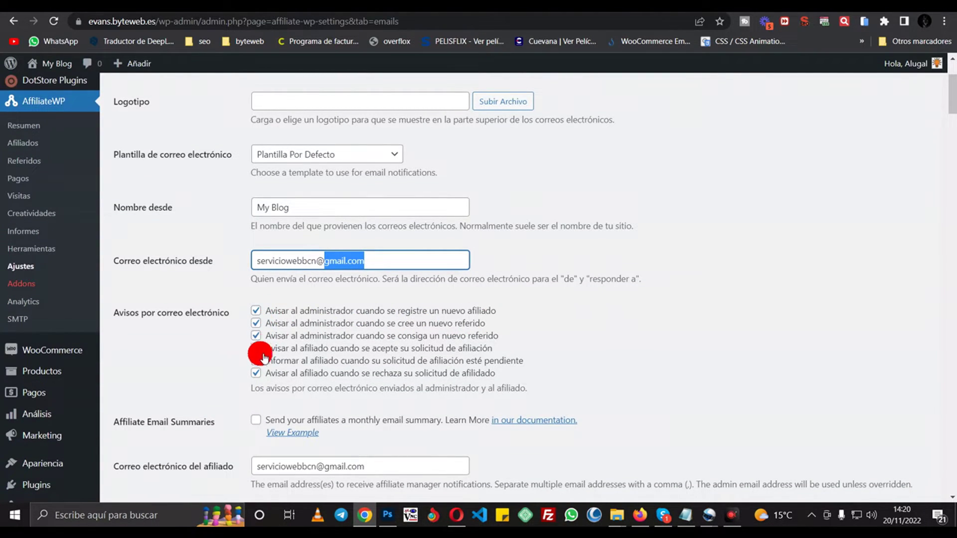
{"action": "scroll", "coordinate": [543, 352], "scroll_direction": "down", "scroll_amount": 15}
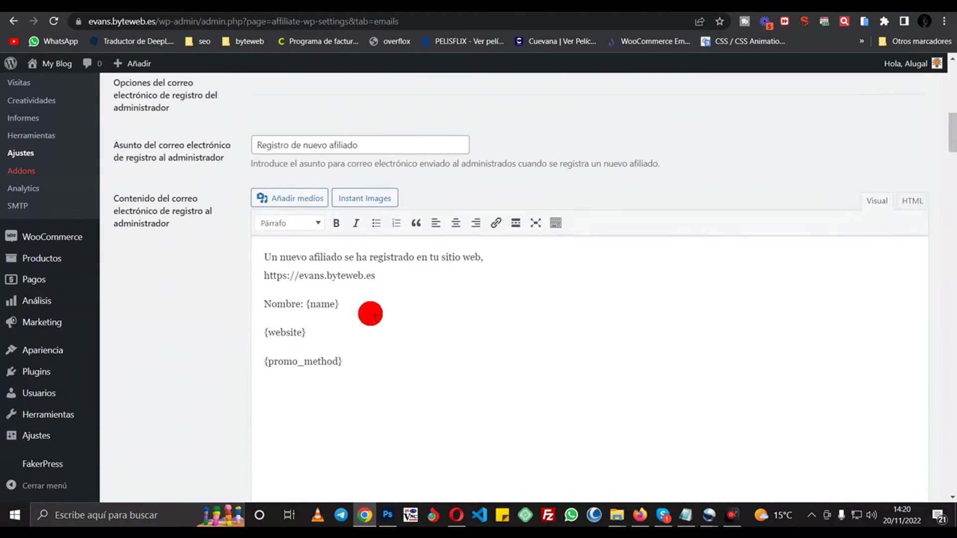
{"action": "scroll", "coordinate": [361, 219], "scroll_direction": "down", "scroll_amount": 20}
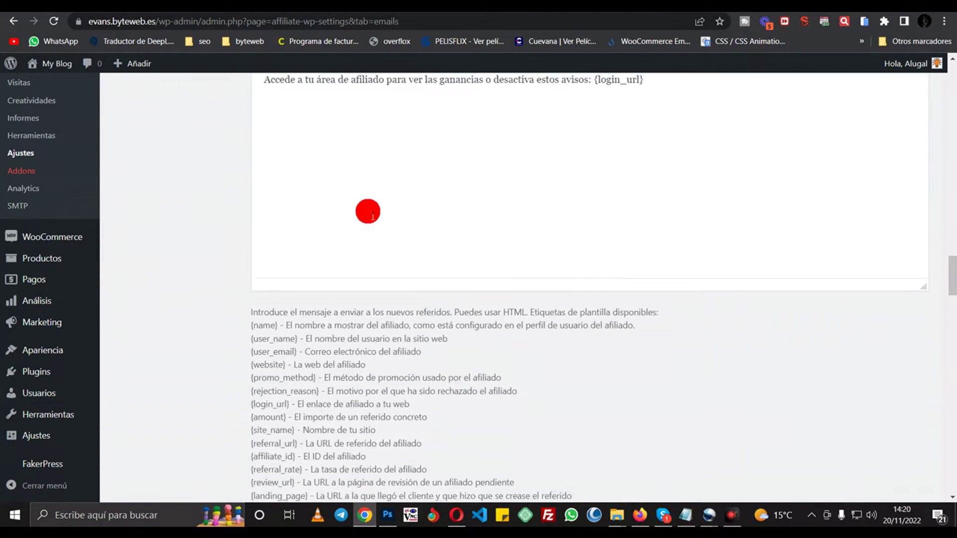
{"action": "scroll", "coordinate": [374, 217], "scroll_direction": "down", "scroll_amount": 15}
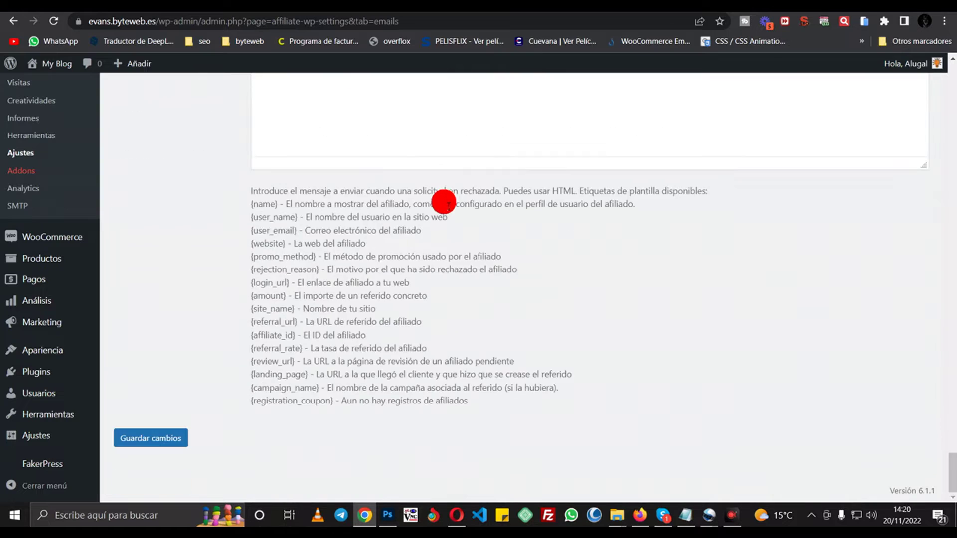
{"action": "scroll", "coordinate": [444, 203], "scroll_direction": "up", "scroll_amount": 20}
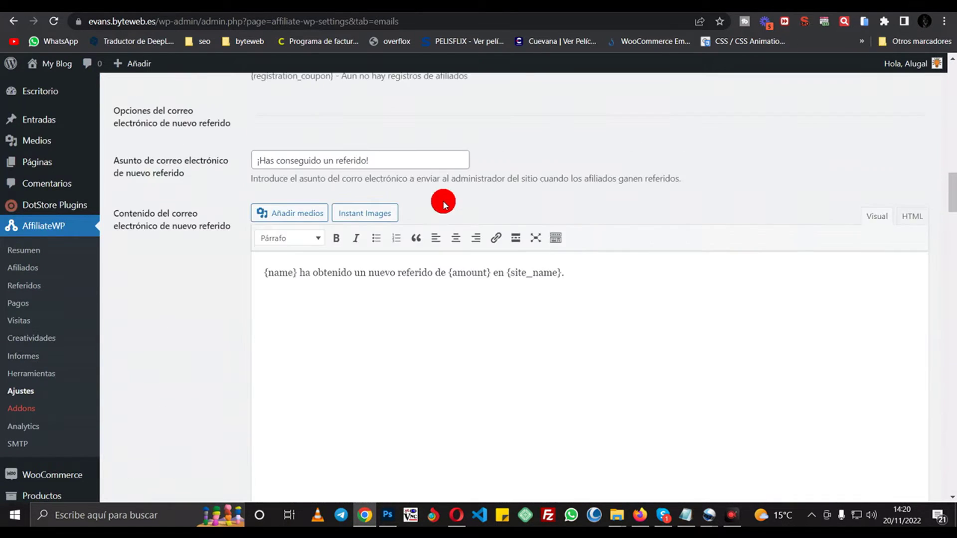
{"action": "scroll", "coordinate": [443, 202], "scroll_direction": "up", "scroll_amount": 5}
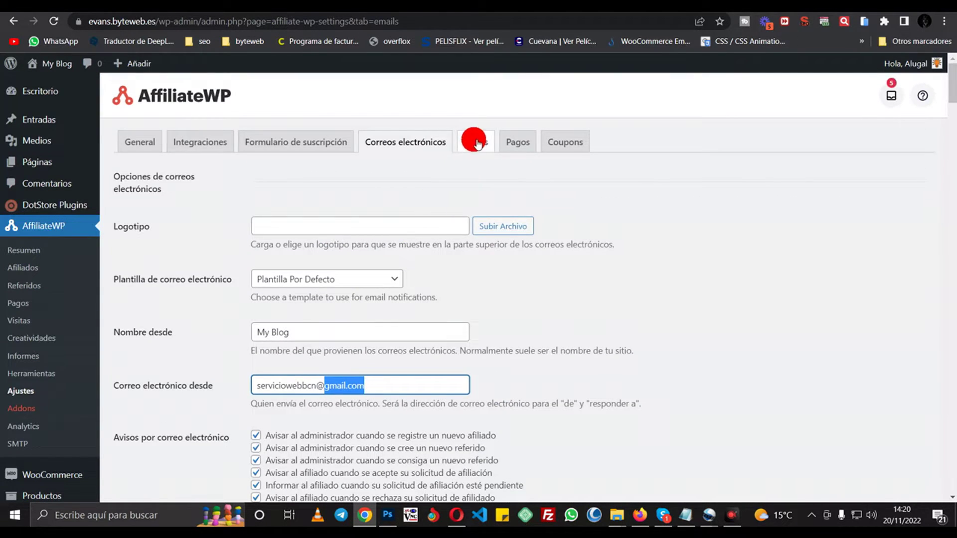
{"action": "left_click", "coordinate": [477, 143]}
{"action": "left_click", "coordinate": [477, 143]}
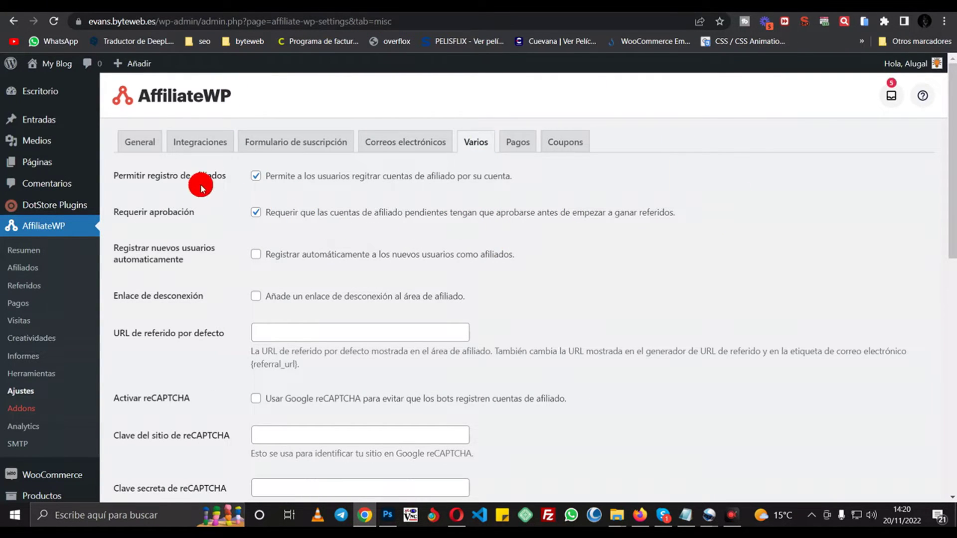
- Turn off affiliate self-registration and auto-registration, keeping approval required for new affiliates
{"action": "left_click", "coordinate": [266, 181]}
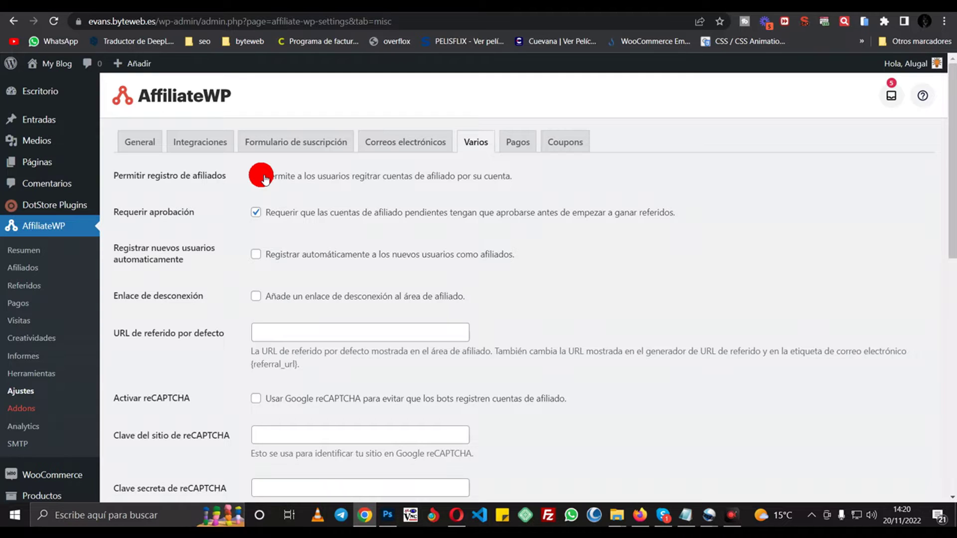
{"action": "left_click", "coordinate": [264, 177]}
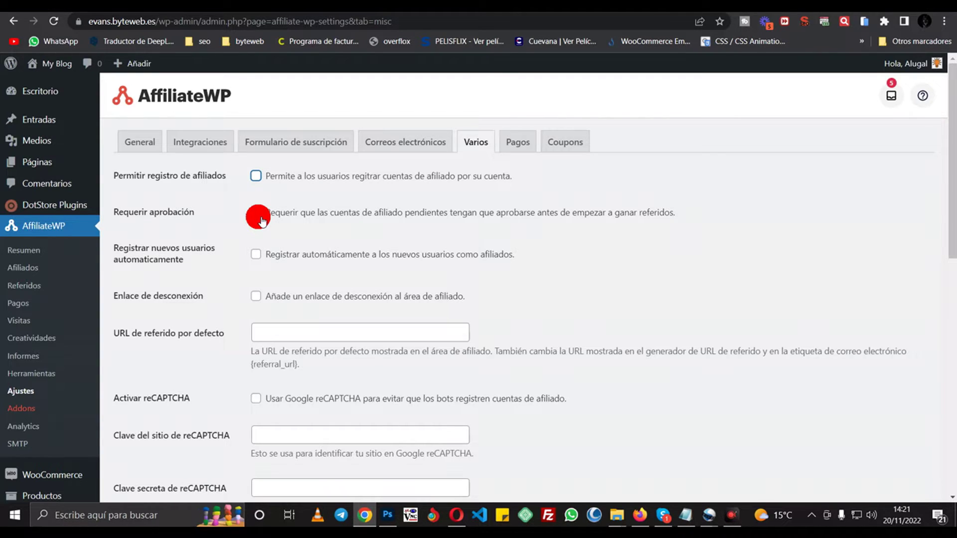
{"action": "left_click", "coordinate": [260, 218]}
{"action": "left_click", "coordinate": [257, 256]}
{"action": "left_click", "coordinate": [257, 255]}
- Enable Google reCAPTCHA for affiliate signups and select the site key field
{"action": "scroll", "coordinate": [528, 213], "scroll_direction": "down", "scroll_amount": 4}
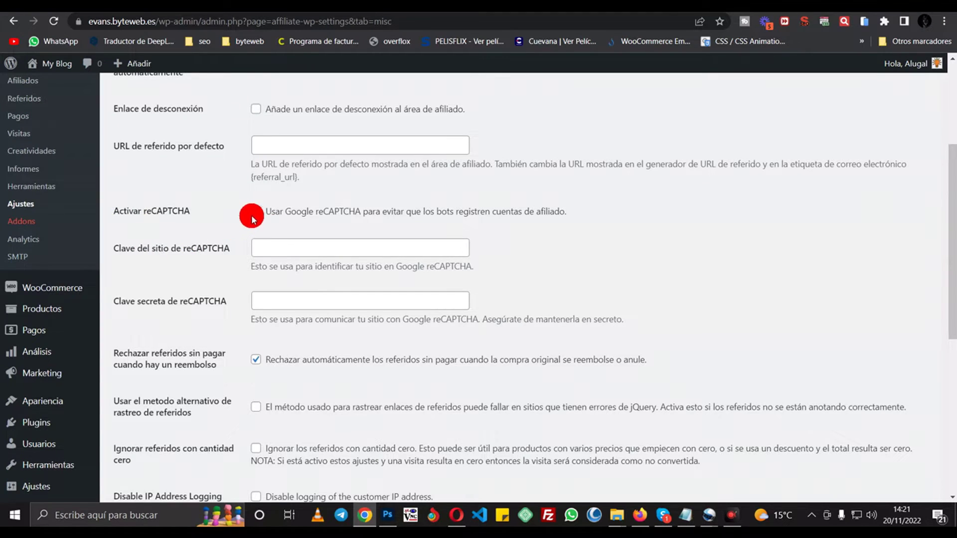
{"action": "left_click", "coordinate": [255, 212]}
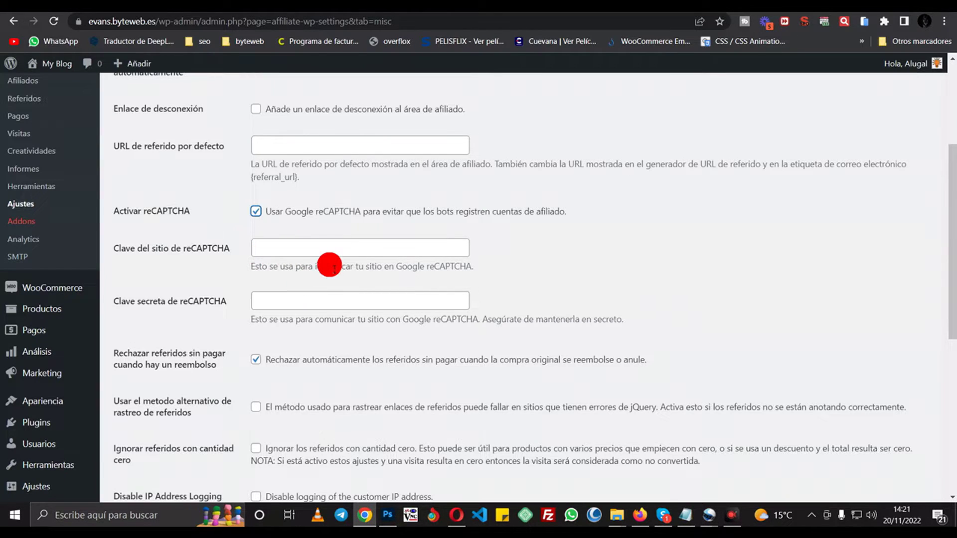
{"action": "left_click", "coordinate": [299, 255]}
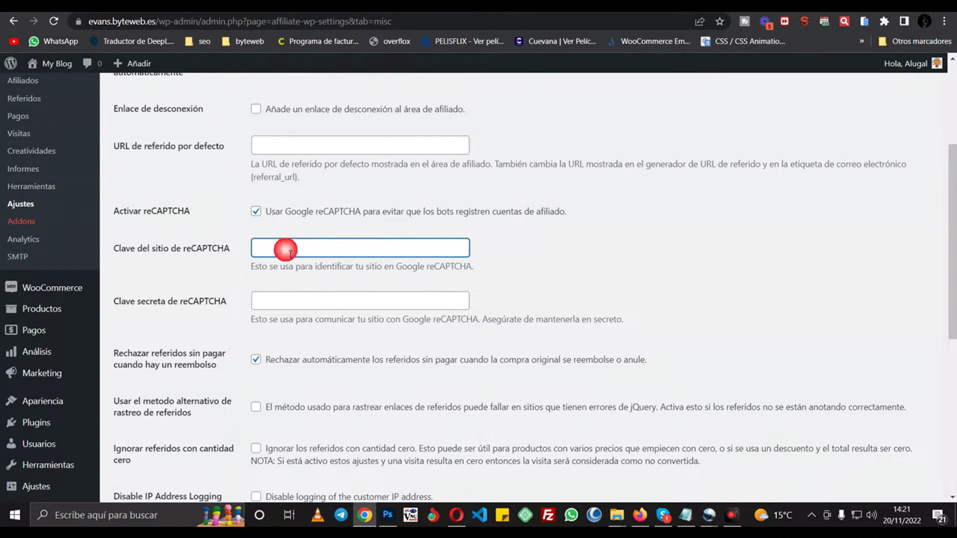
{"action": "scroll", "coordinate": [379, 249], "scroll_direction": "down", "scroll_amount": 5}
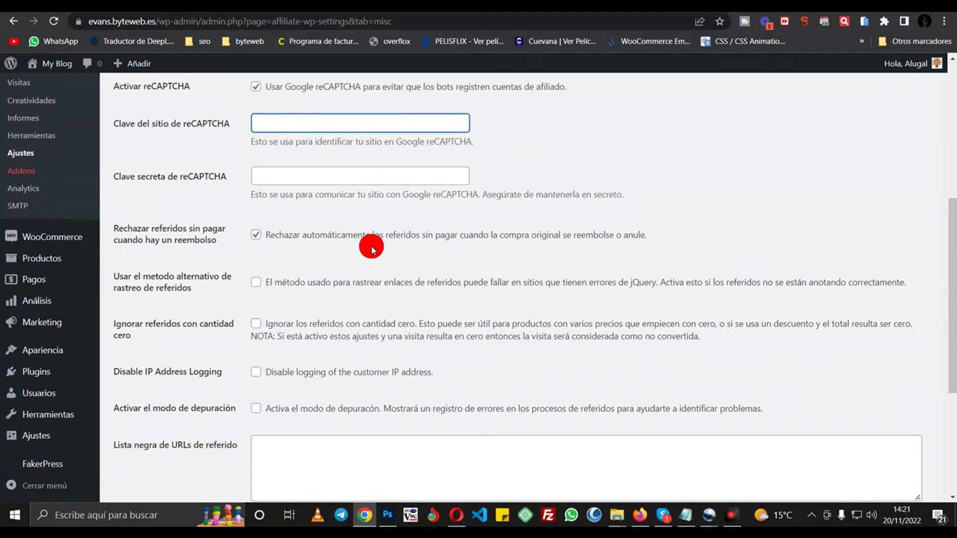
{"action": "scroll", "coordinate": [385, 215], "scroll_direction": "down", "scroll_amount": 1}
{"action": "scroll", "coordinate": [393, 250], "scroll_direction": "up", "scroll_amount": 6}
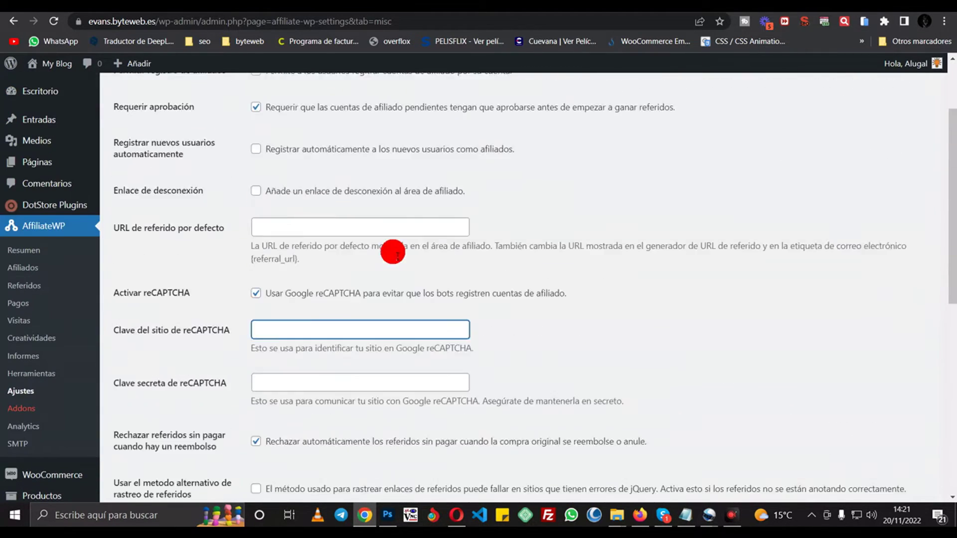
{"action": "left_click", "coordinate": [518, 142]}
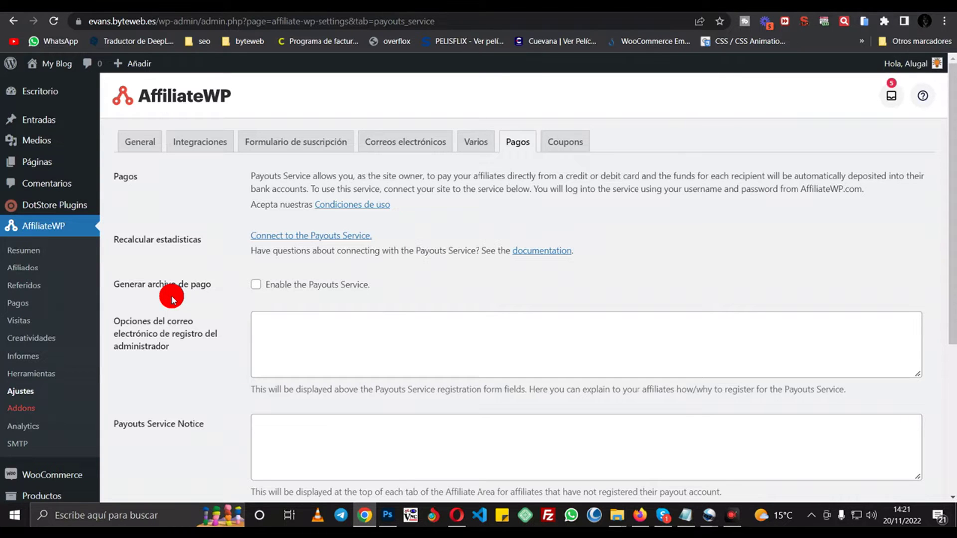
- Look through the Payouts Service settings, then go to the Coupons settings tab
{"action": "scroll", "coordinate": [491, 292], "scroll_direction": "down", "scroll_amount": 4}
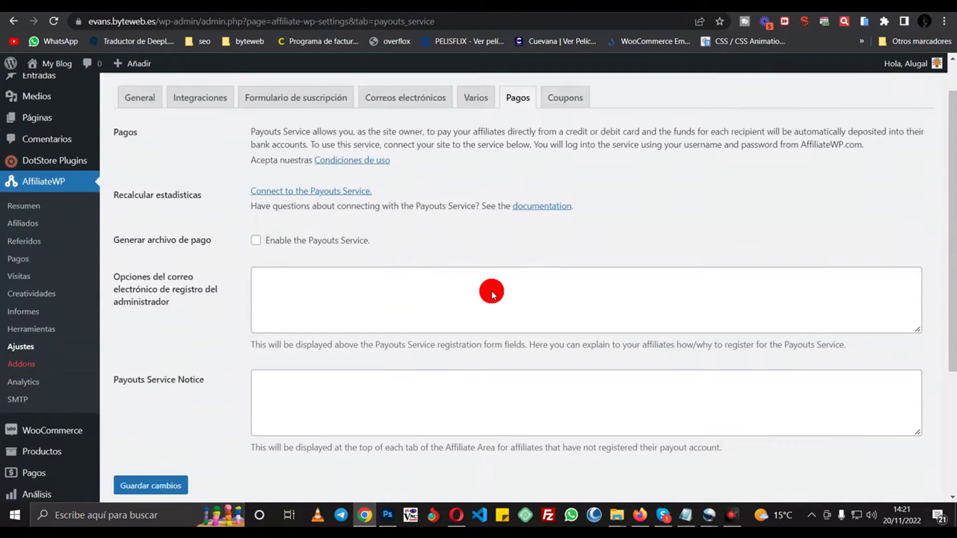
{"action": "scroll", "coordinate": [492, 293], "scroll_direction": "up", "scroll_amount": 2}
{"action": "scroll", "coordinate": [491, 291], "scroll_direction": "up", "scroll_amount": 2}
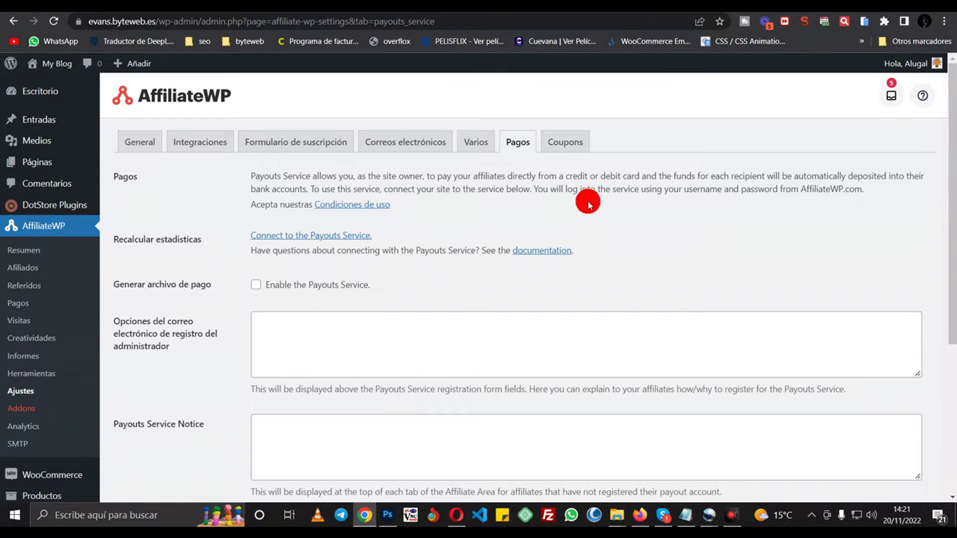
{"action": "left_click", "coordinate": [568, 143]}
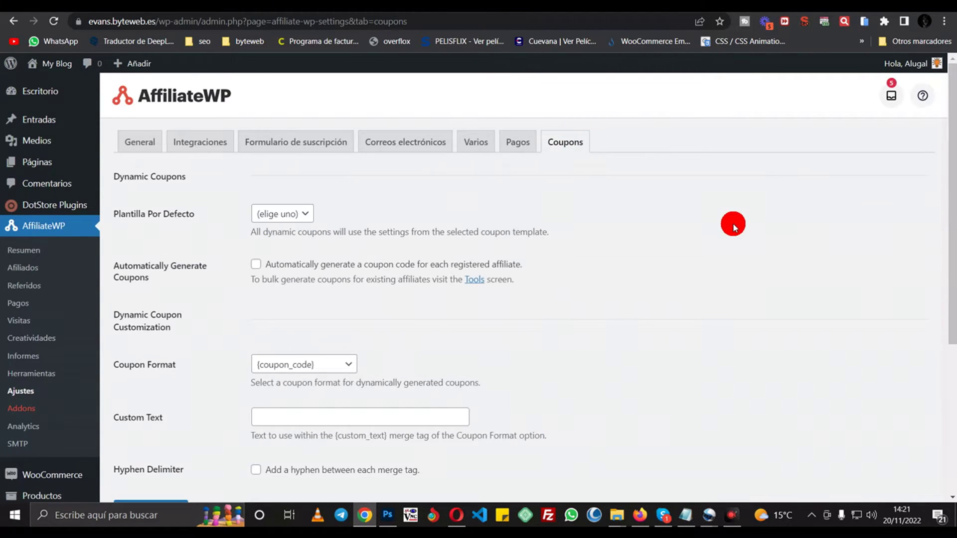
- Leave the Plantilla Por Defecto coupon template unset and save the coupon settings with Guardar cambios
{"action": "left_click", "coordinate": [291, 215]}
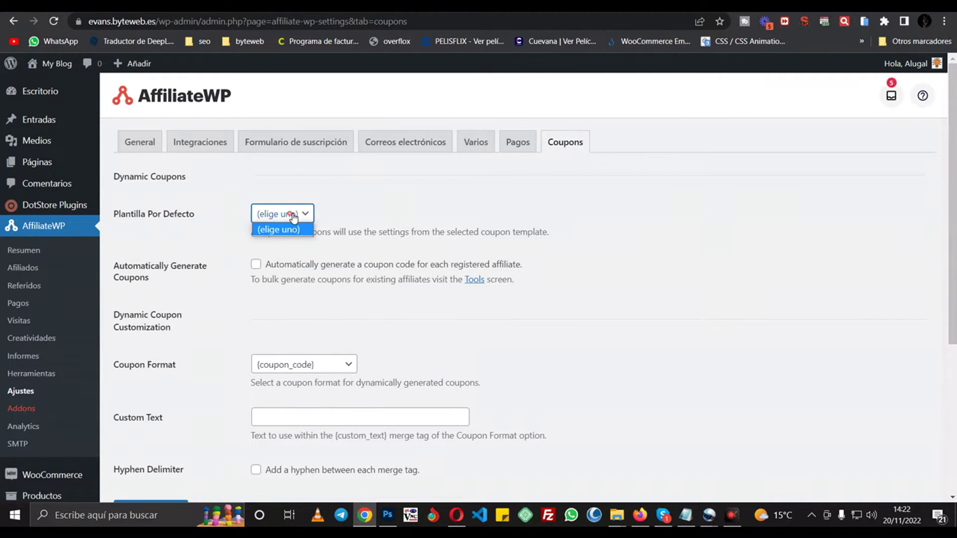
{"action": "left_click", "coordinate": [293, 217]}
{"action": "scroll", "coordinate": [636, 224], "scroll_direction": "down", "scroll_amount": 5}
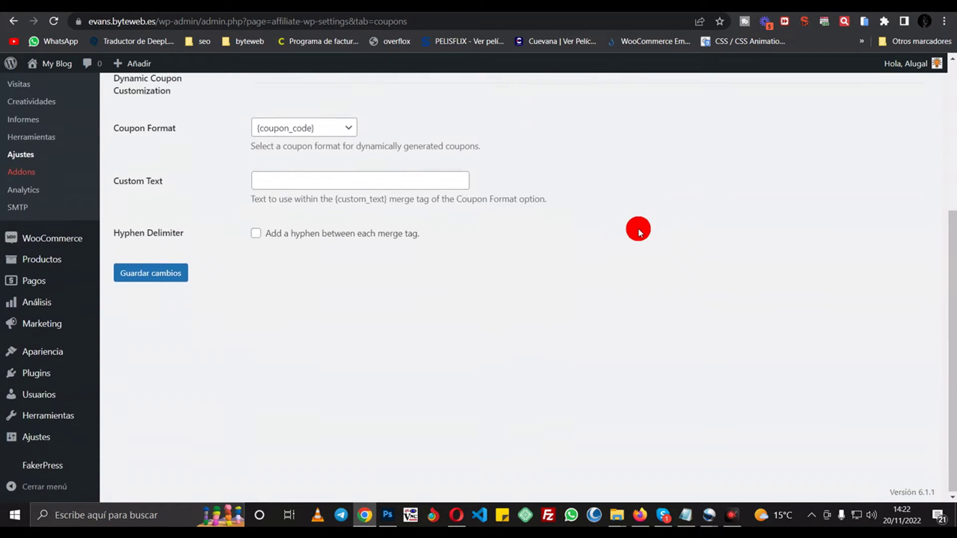
{"action": "scroll", "coordinate": [639, 228], "scroll_direction": "up", "scroll_amount": 5}
{"action": "scroll", "coordinate": [314, 265], "scroll_direction": "down", "scroll_amount": 5}
{"action": "scroll", "coordinate": [309, 329], "scroll_direction": "up", "scroll_amount": 5}
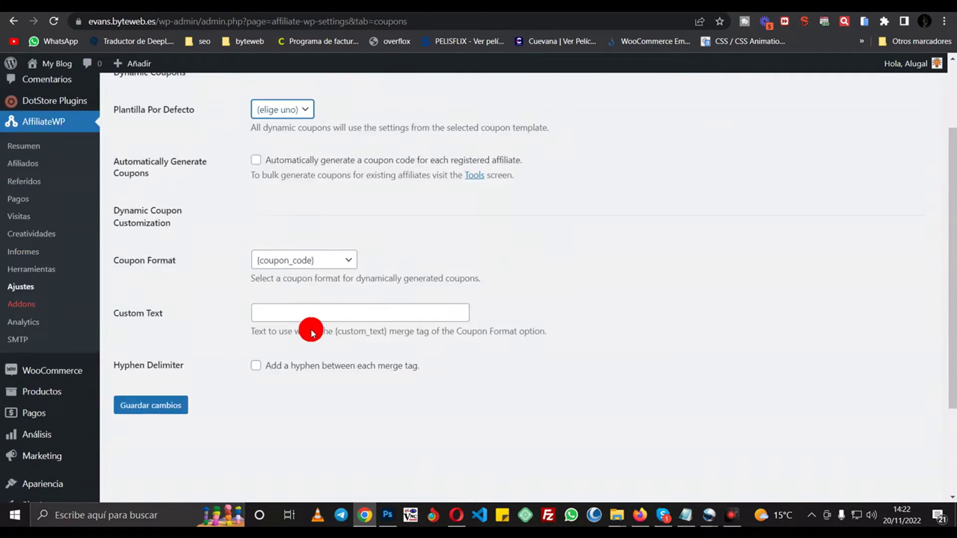
{"action": "scroll", "coordinate": [205, 458], "scroll_direction": "down", "scroll_amount": 3}
{"action": "left_click", "coordinate": [167, 387]}
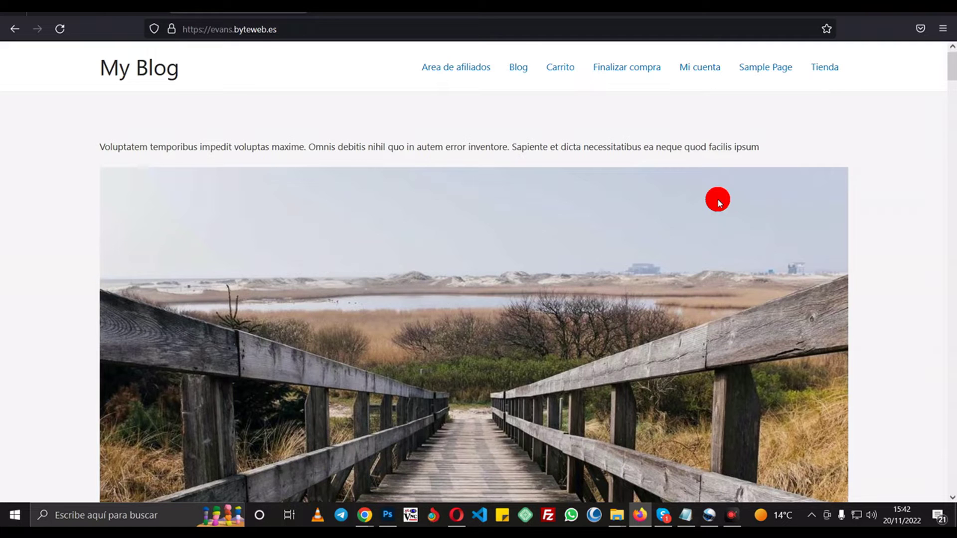
- On the Area de afiliados page, fill in the new affiliate's name, username and e-mail
{"action": "left_click", "coordinate": [466, 72]}
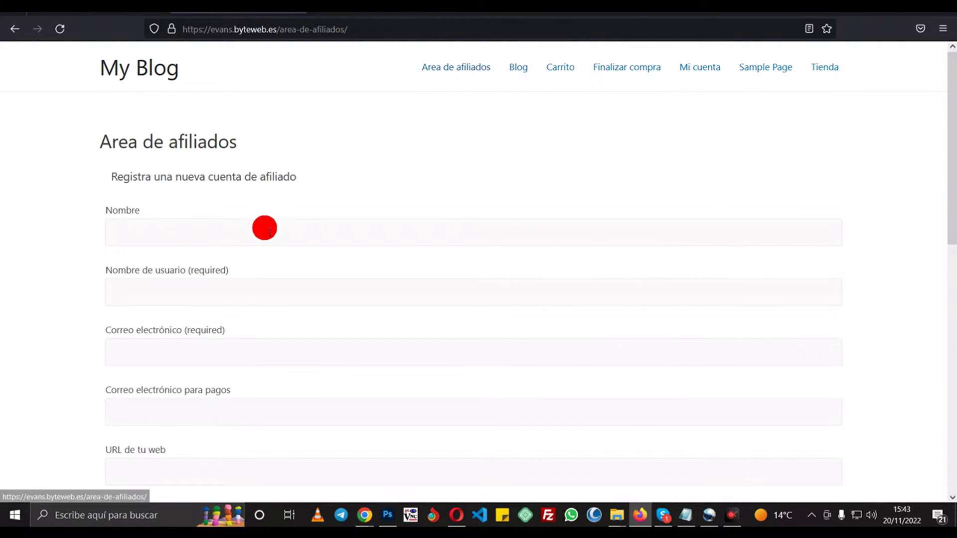
{"action": "left_click", "coordinate": [265, 229]}
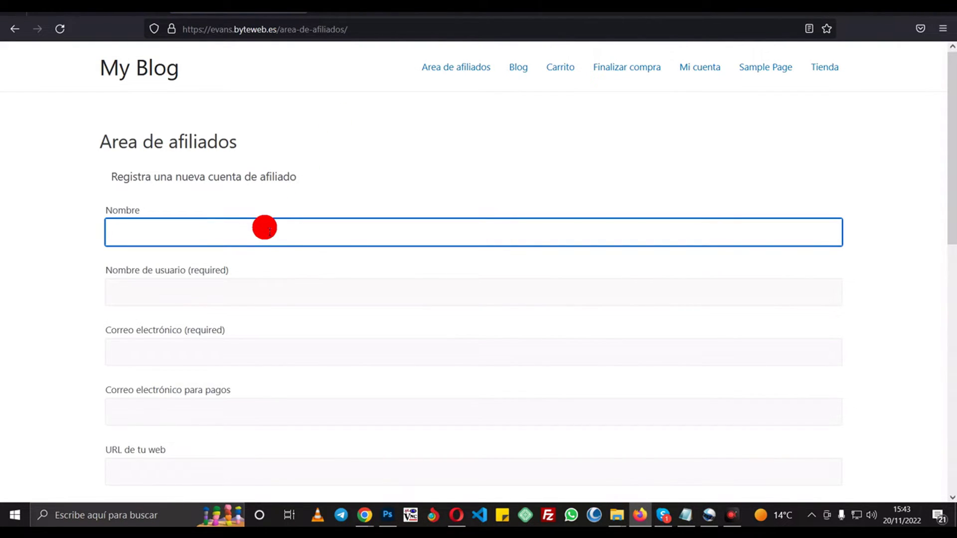
{"action": "type", "text": "ramiro"}
{"action": "key", "text": "Tab"}
{"action": "type", "text": "ram"}
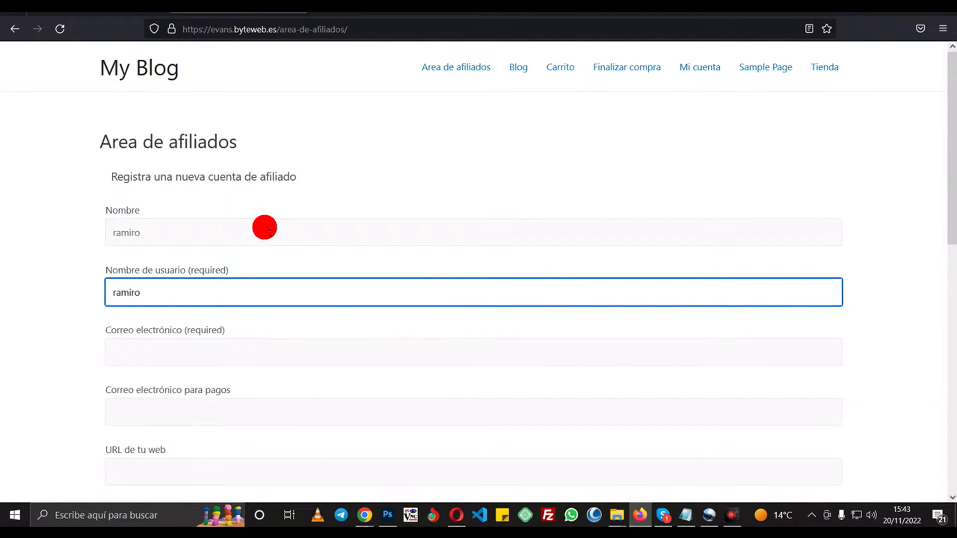
{"action": "key", "text": "Tab"}
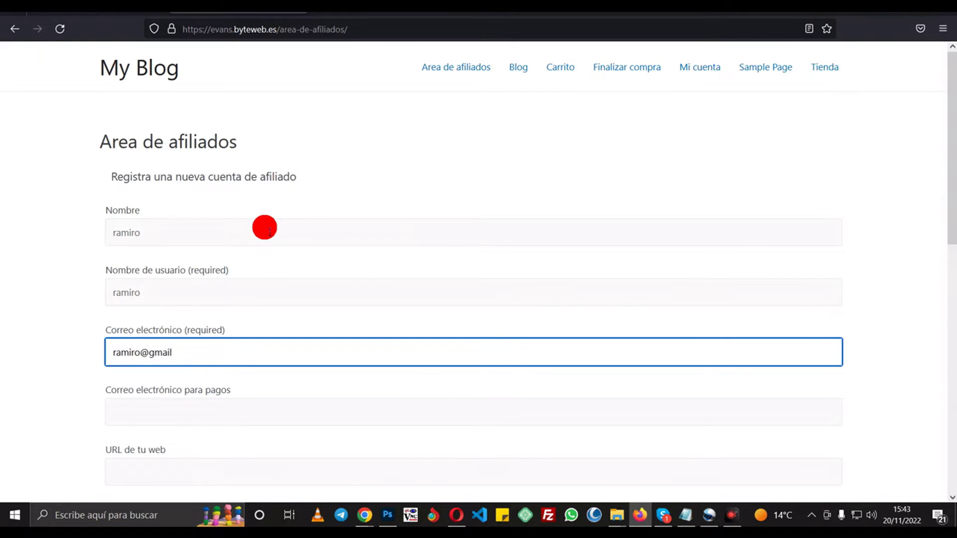
{"action": "key", "text": "Tab"}
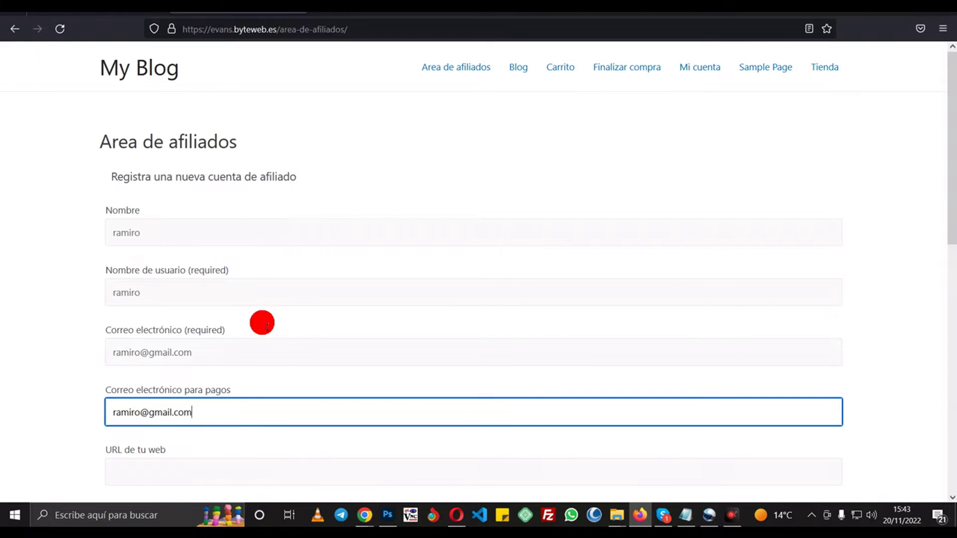
- Submit the affiliate registration, see the awaiting-approval notice, and return to WordPress admin
{"action": "scroll", "coordinate": [261, 323], "scroll_direction": "down", "scroll_amount": 5}
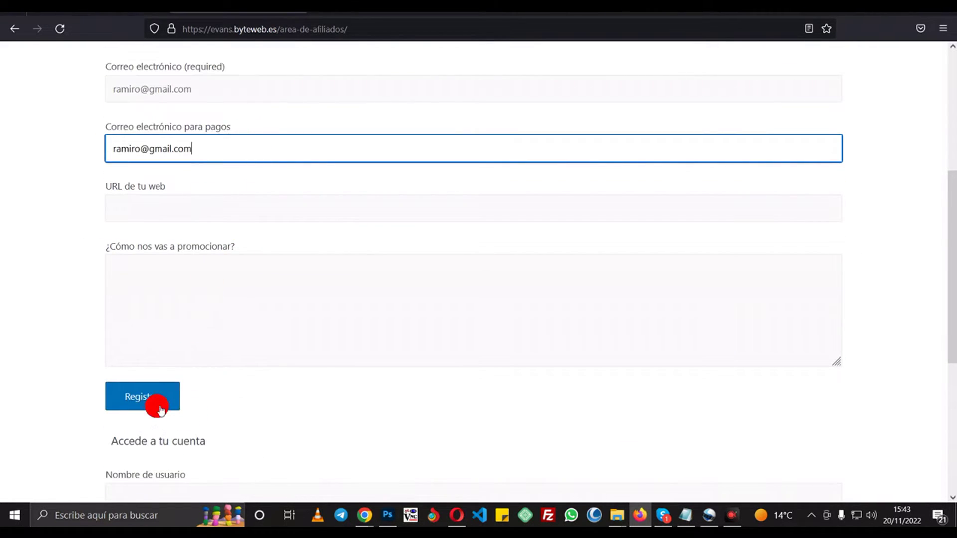
{"action": "left_click", "coordinate": [156, 405]}
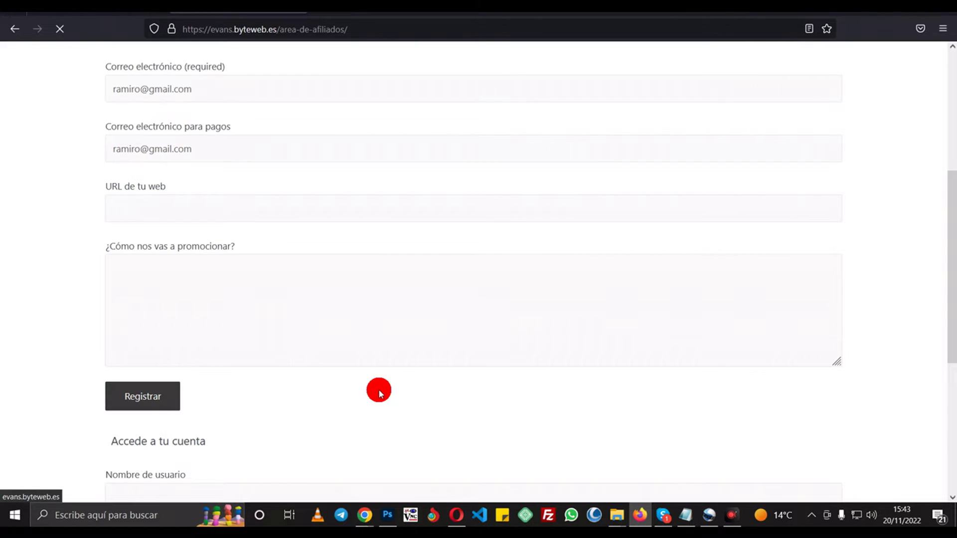
{"action": "scroll", "coordinate": [325, 229], "scroll_direction": "up", "scroll_amount": 4}
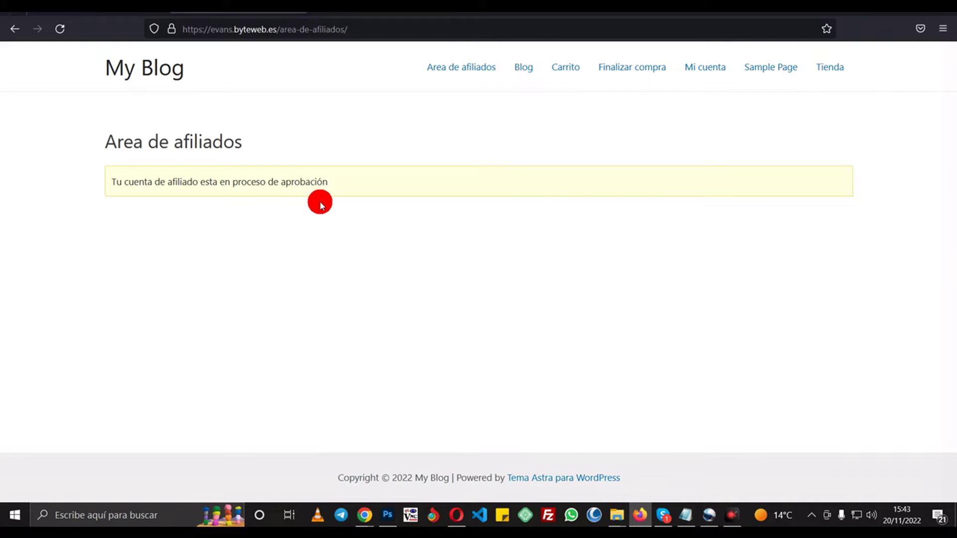
{"action": "left_click", "coordinate": [364, 514]}
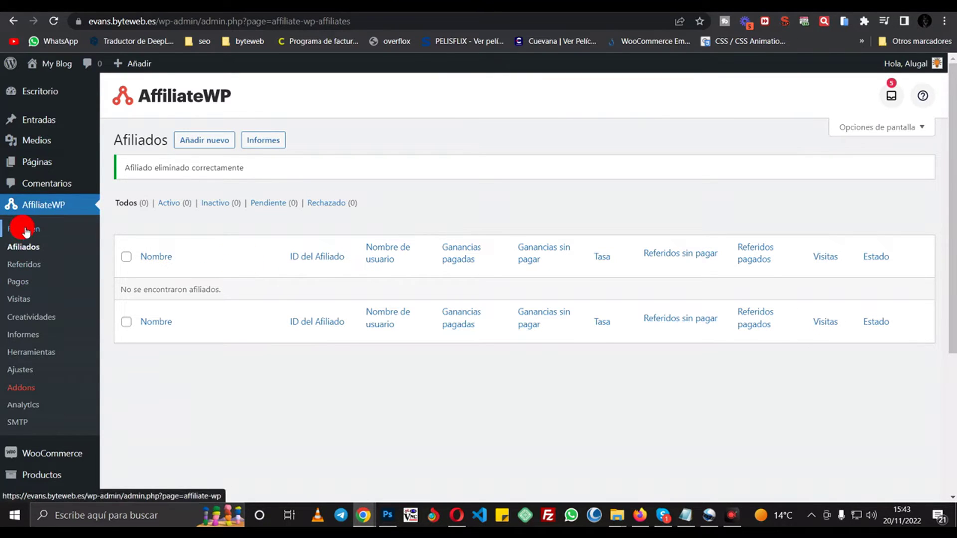
- In the Afiliados list, approve the pending applicant with Aprobar and Accept Affiliate
{"action": "left_click", "coordinate": [38, 248]}
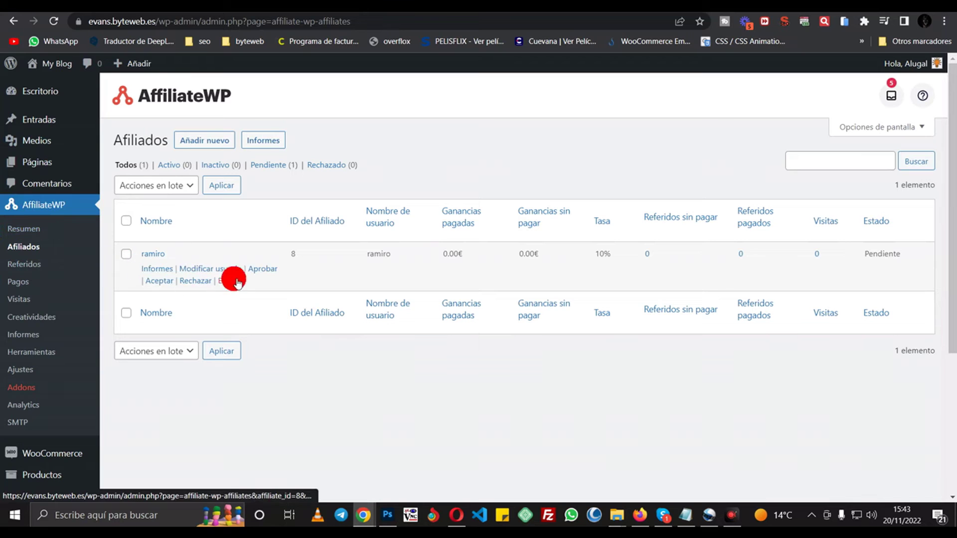
{"action": "left_click", "coordinate": [258, 269]}
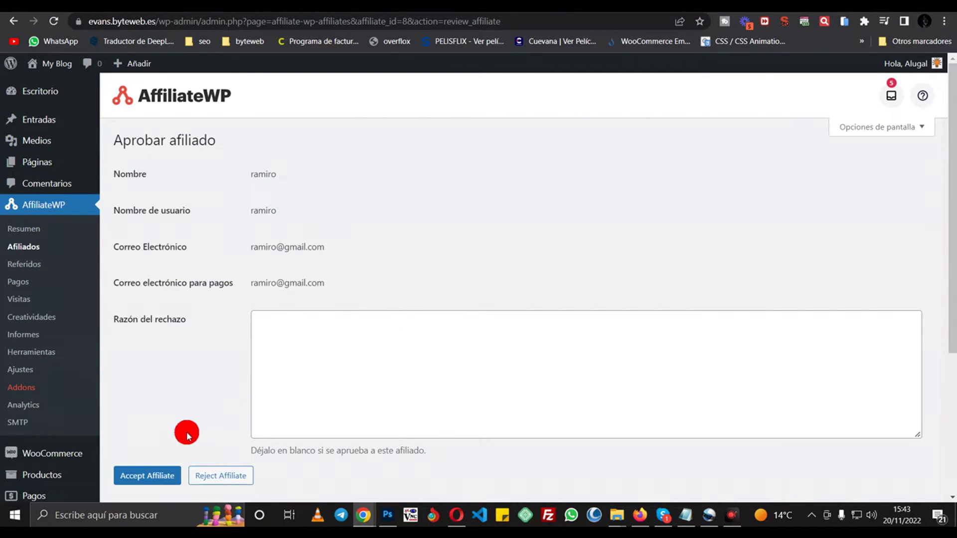
{"action": "scroll", "coordinate": [180, 449], "scroll_direction": "down", "scroll_amount": 1}
{"action": "left_click", "coordinate": [167, 419]}
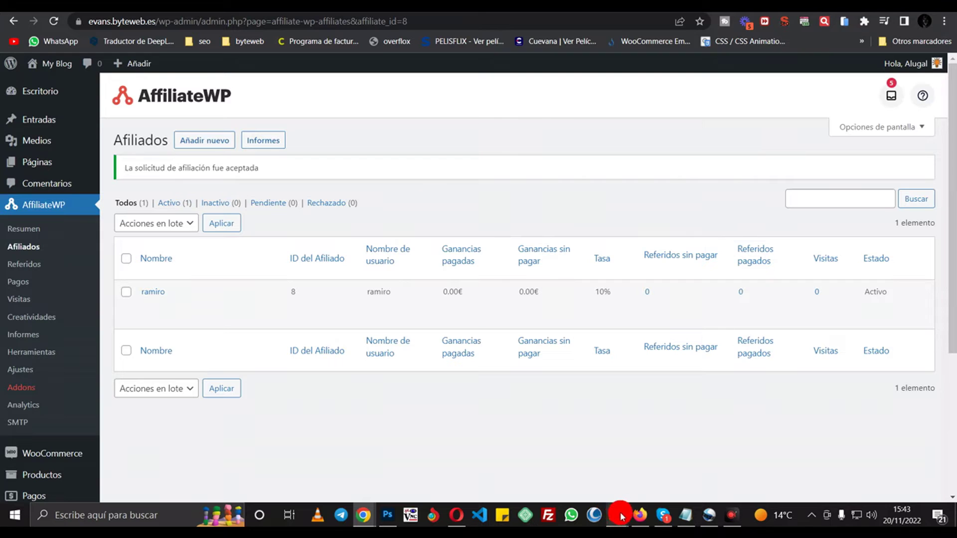
{"action": "left_click", "coordinate": [640, 515]}
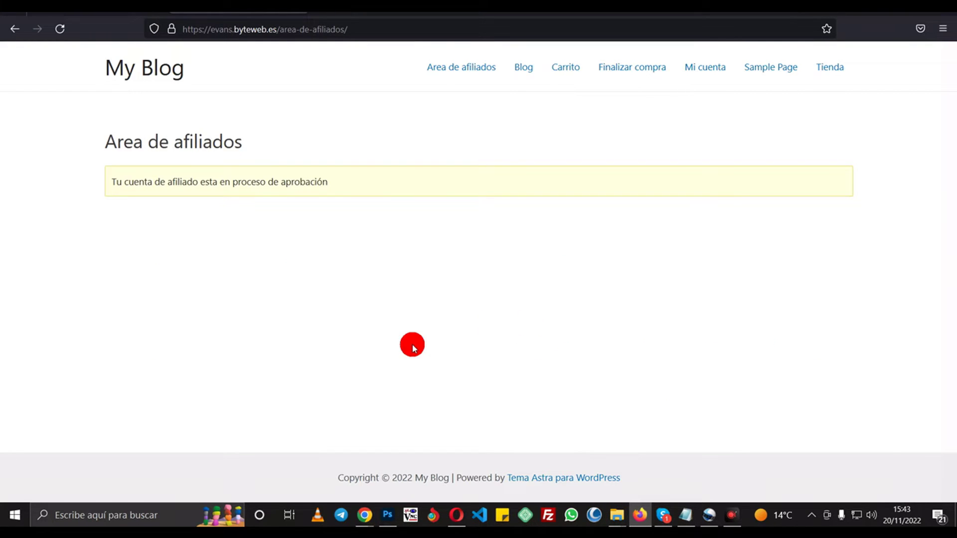
- Reload the affiliate area and copy the ?afiliado=8 referral URL
{"action": "key", "text": "F5"}
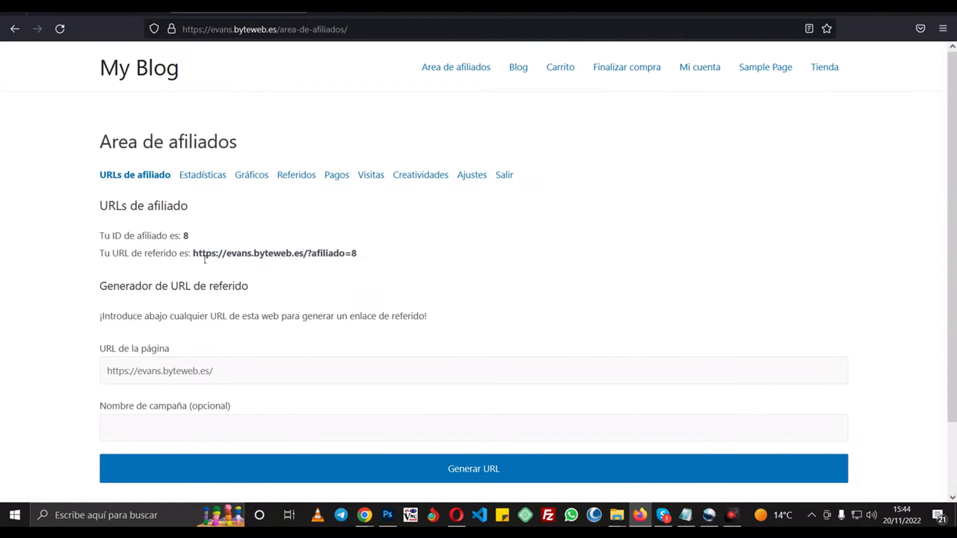
{"action": "left_click_drag", "start_coordinate": [193, 255], "coordinate": [359, 256]}
{"action": "right_click", "coordinate": [354, 255]}
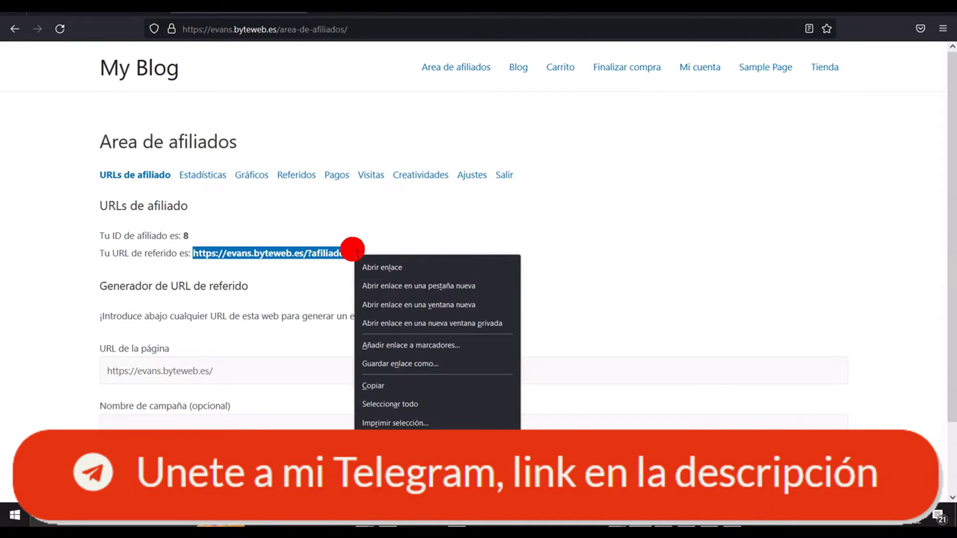
{"action": "left_click", "coordinate": [434, 385]}
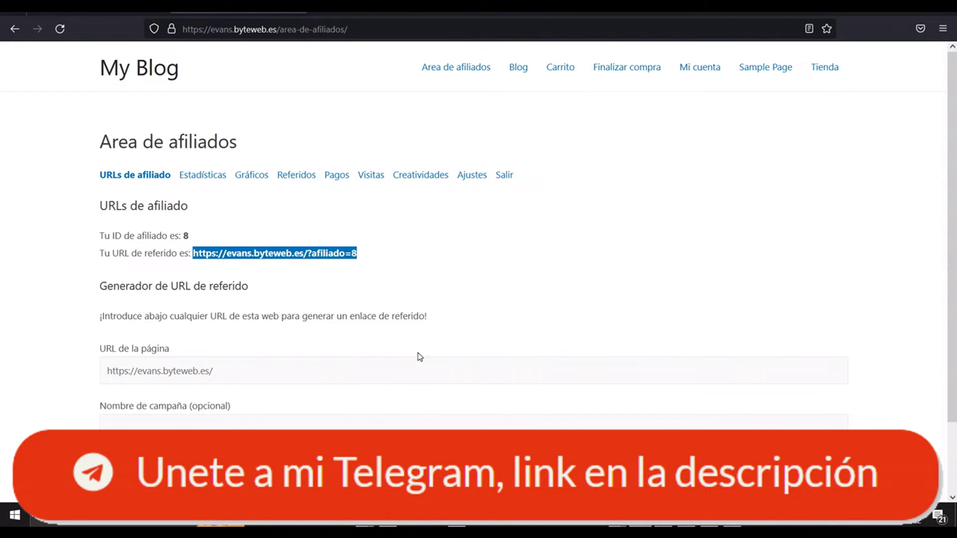
- Switch over to Chrome and bring up its main menu
{"action": "mouse_move", "coordinate": [365, 515]}
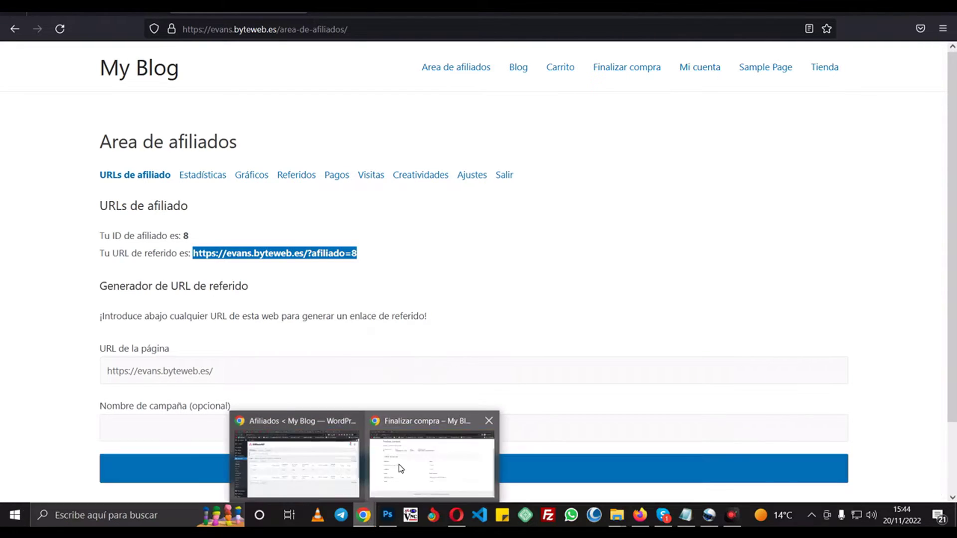
{"action": "left_click", "coordinate": [398, 464]}
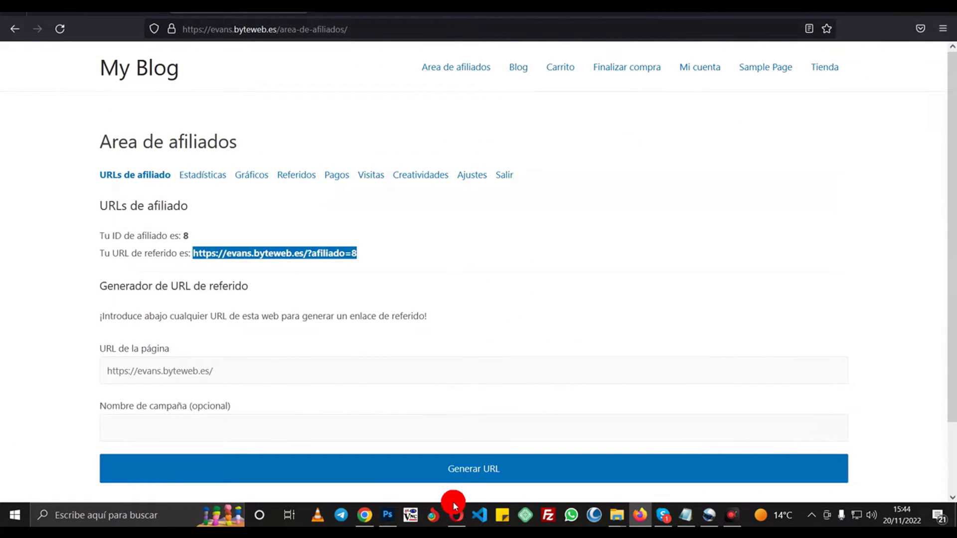
{"action": "left_click", "coordinate": [365, 515]}
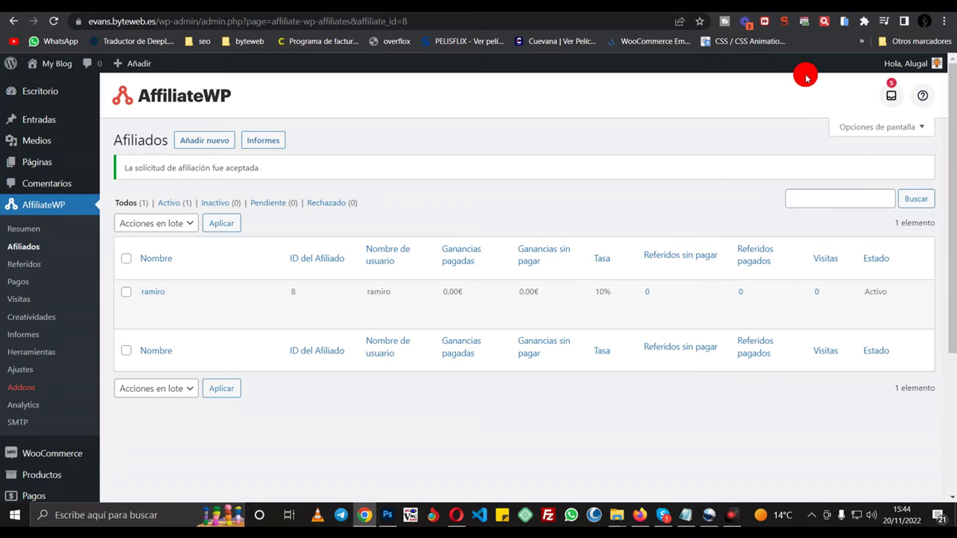
{"action": "left_click", "coordinate": [945, 21]}
- Open a private Chrome window and load the site through the ?afiliado=8 referral URL
{"action": "left_click", "coordinate": [864, 70]}
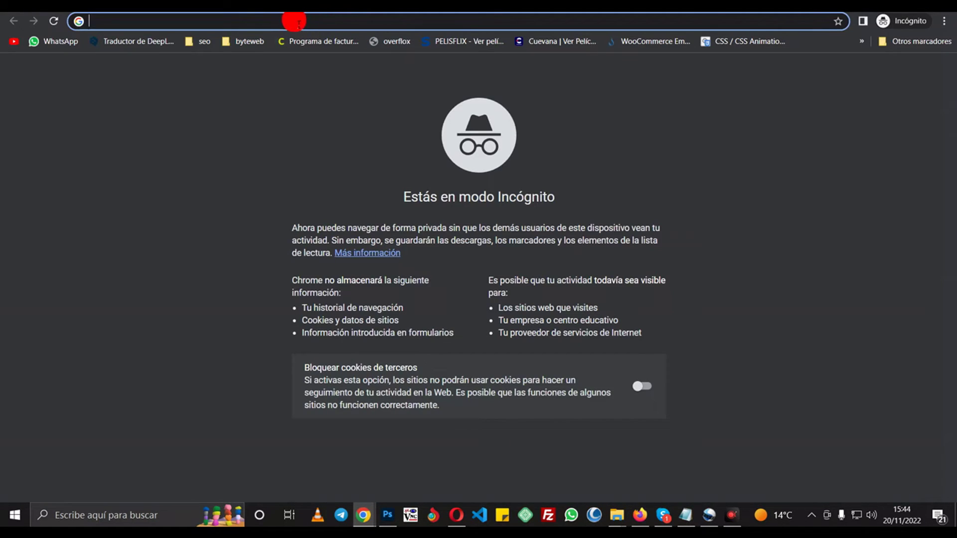
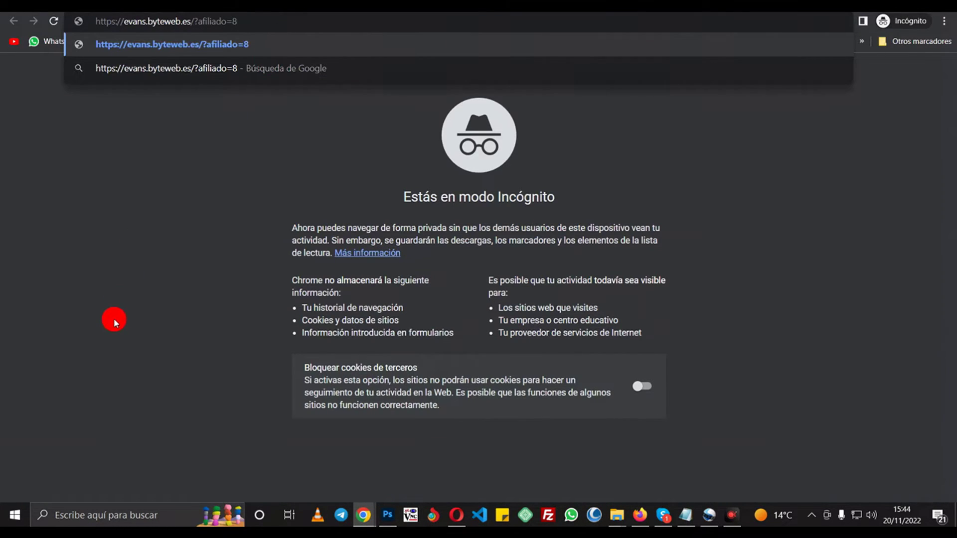
{"action": "key", "text": "Return"}
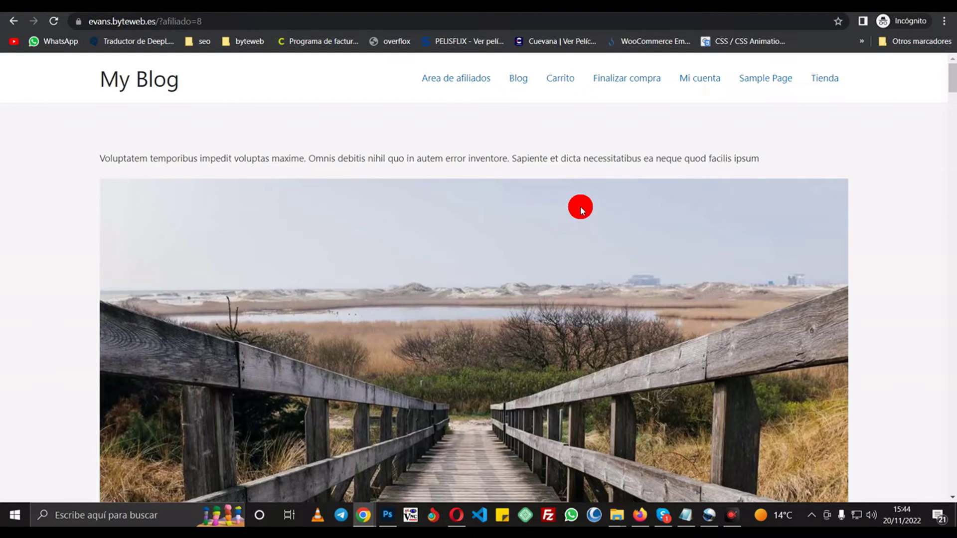
- From Tienda, add two Fuga aut et aut itaque to the cart and view the cart
{"action": "left_click", "coordinate": [824, 78]}
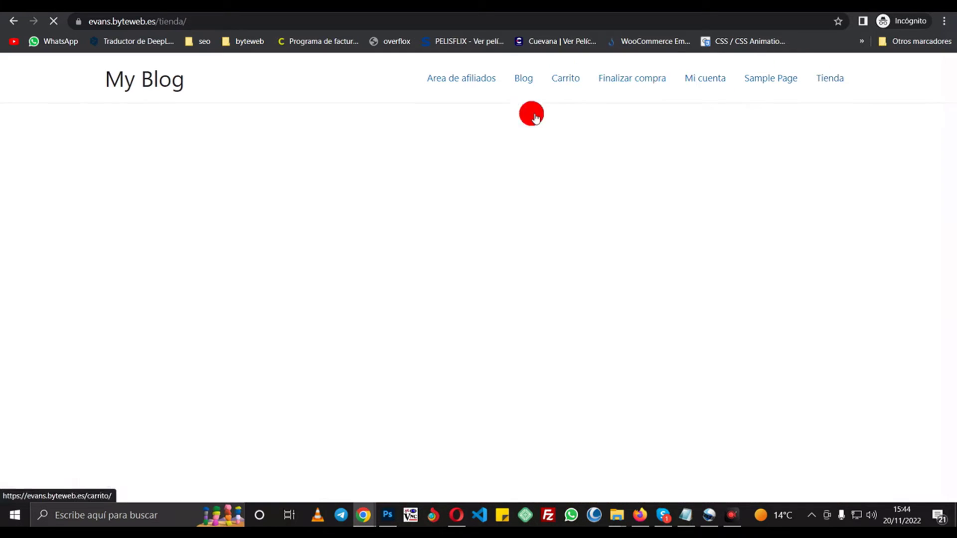
{"action": "left_click", "coordinate": [551, 308]}
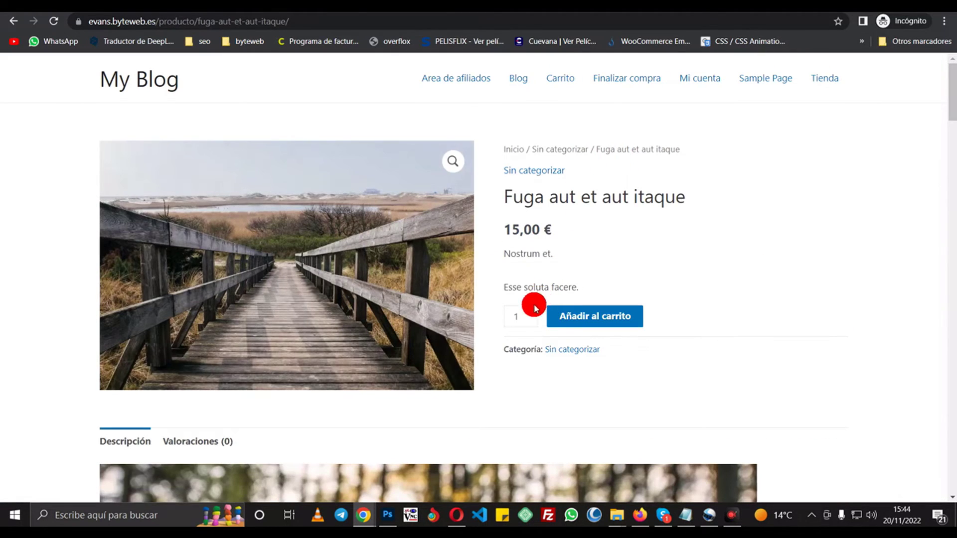
{"action": "left_click", "coordinate": [531, 314]}
{"action": "left_click", "coordinate": [573, 315]}
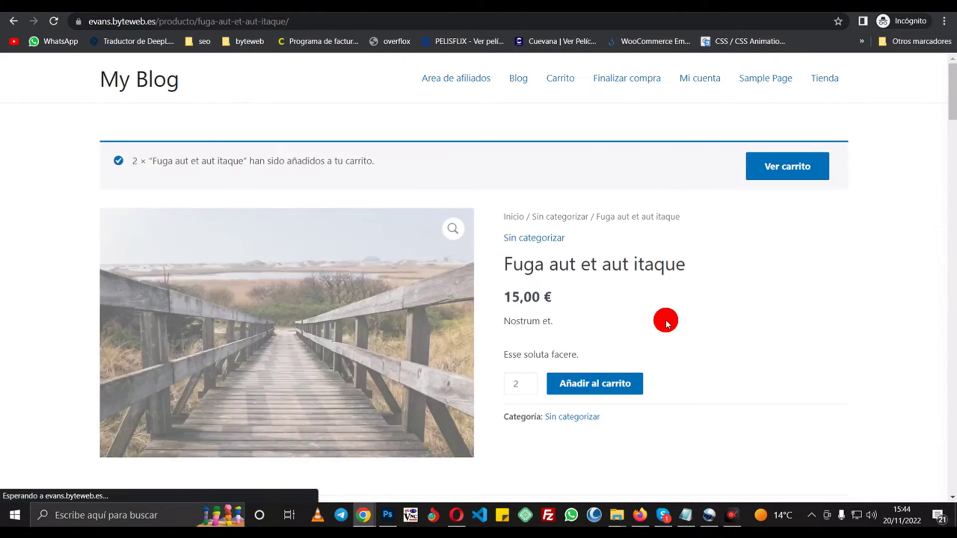
{"action": "left_click", "coordinate": [803, 167]}
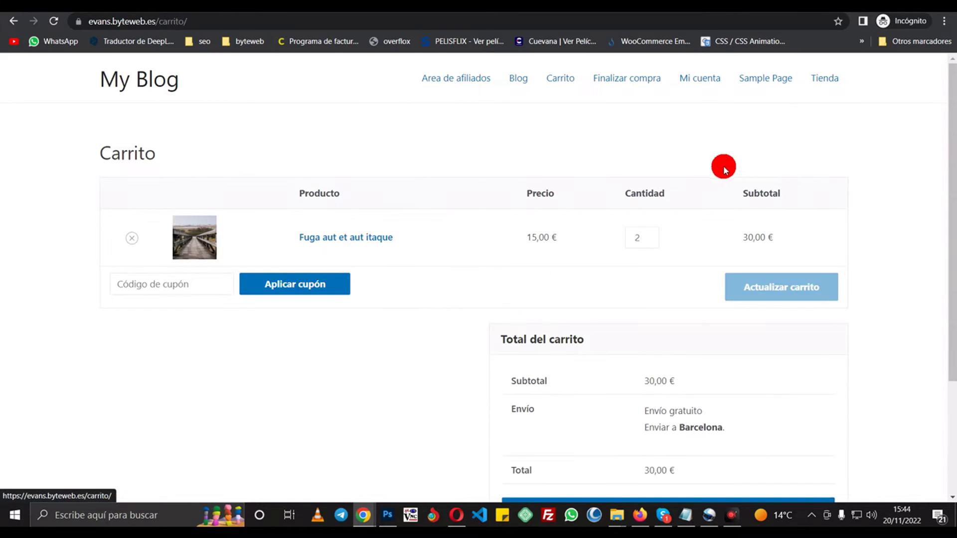
{"action": "scroll", "coordinate": [664, 268], "scroll_direction": "down", "scroll_amount": 3}
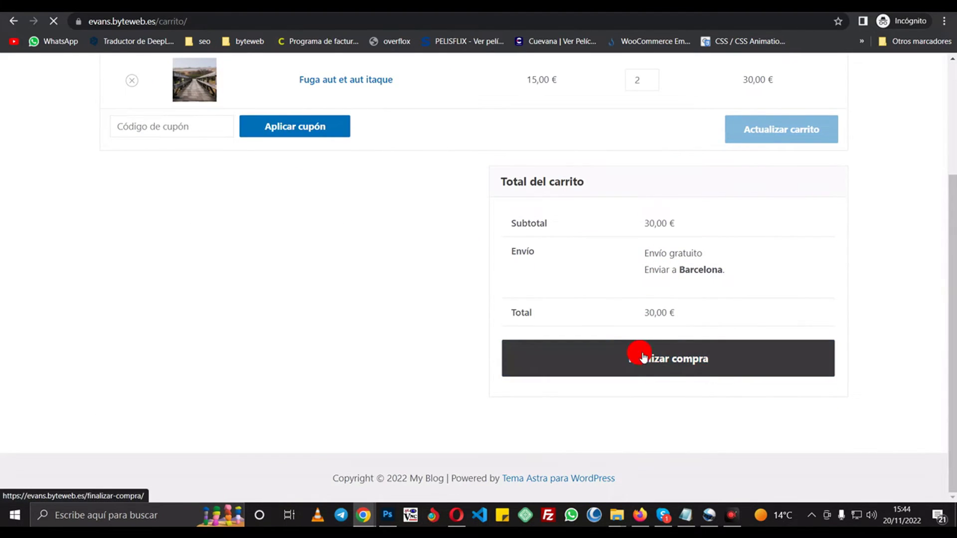
- Autofill the checkout billing details from a saved browser profile
{"action": "left_click", "coordinate": [195, 312]}
{"action": "left_click", "coordinate": [361, 341]}
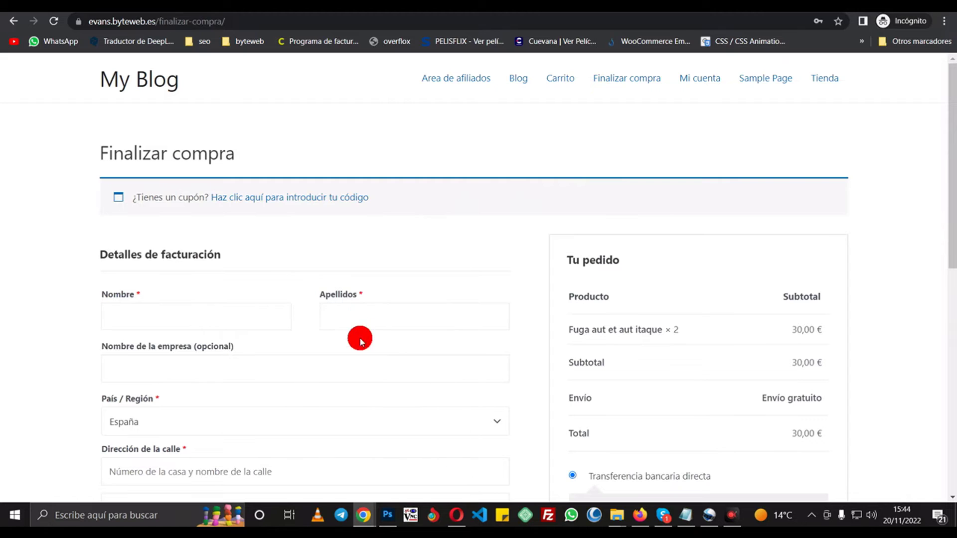
{"action": "left_click", "coordinate": [240, 317]}
{"action": "left_click", "coordinate": [368, 380]}
{"action": "scroll", "coordinate": [216, 324], "scroll_direction": "down", "scroll_amount": 10}
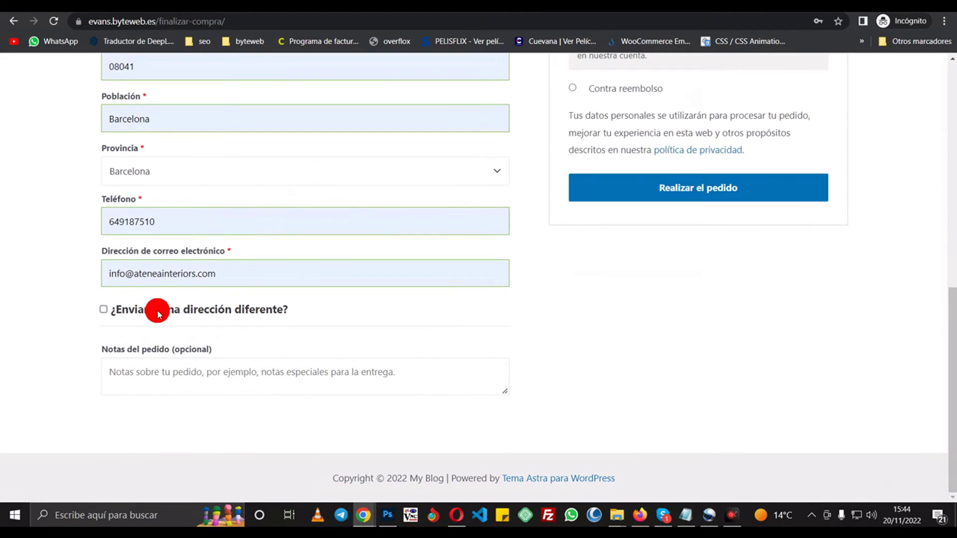
{"action": "left_click", "coordinate": [135, 273]}
{"action": "left_click", "coordinate": [167, 273]}
{"action": "scroll", "coordinate": [447, 174], "scroll_direction": "up", "scroll_amount": 9}
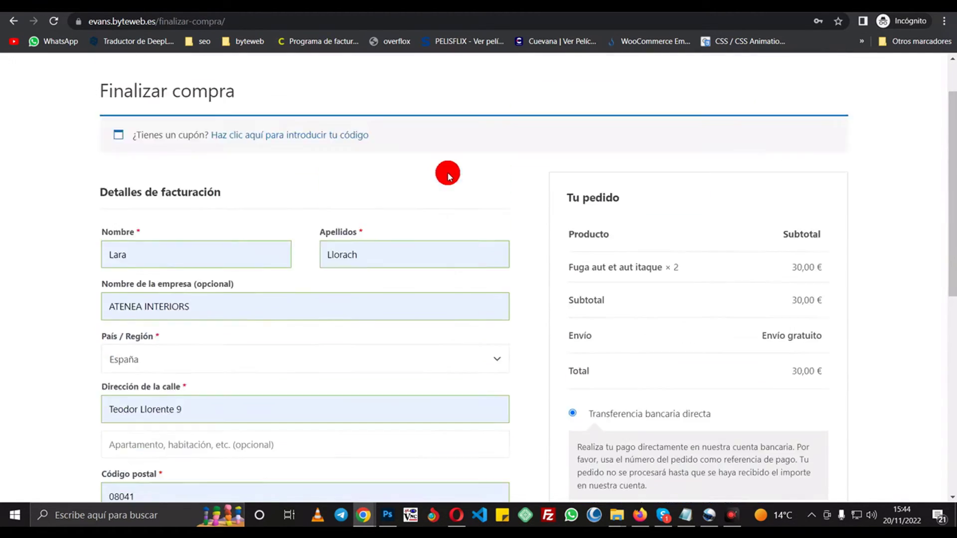
{"action": "scroll", "coordinate": [611, 274], "scroll_direction": "down", "scroll_amount": 3}
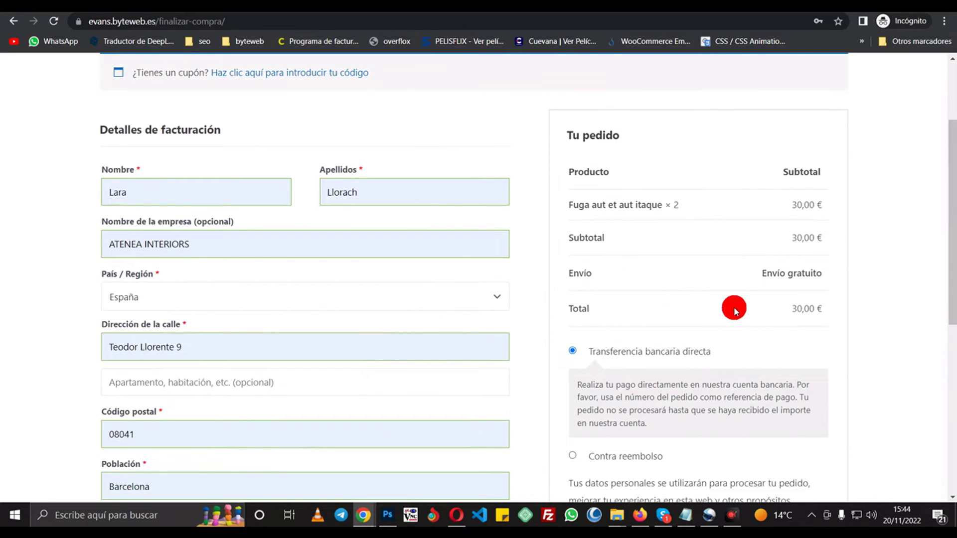
{"action": "scroll", "coordinate": [734, 309], "scroll_direction": "down", "scroll_amount": 3}
- Place the 30,00 € order for two Fuga aut et aut itaque by direct bank transfer
{"action": "left_click", "coordinate": [717, 432]}
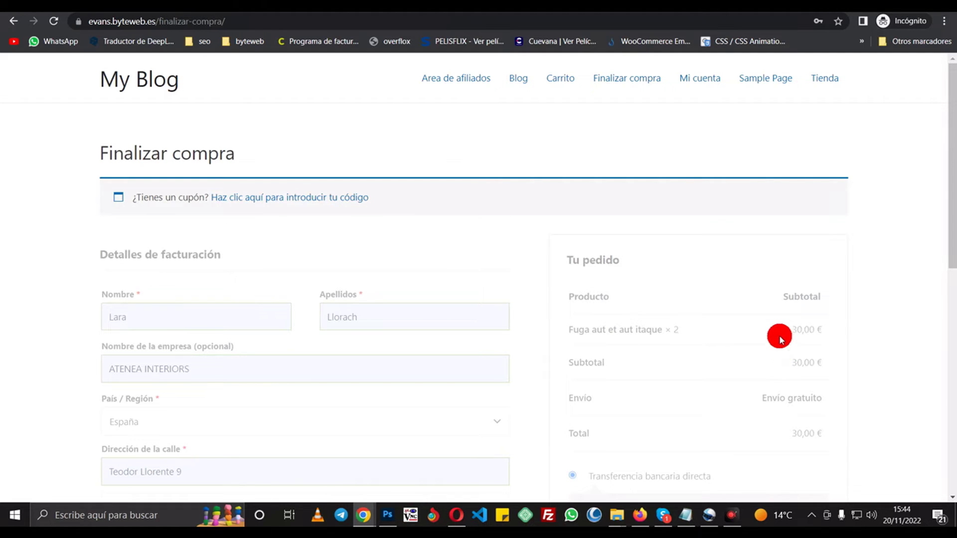
{"action": "scroll", "coordinate": [658, 306], "scroll_direction": "down", "scroll_amount": 1}
{"action": "scroll", "coordinate": [694, 312], "scroll_direction": "up", "scroll_amount": 1}
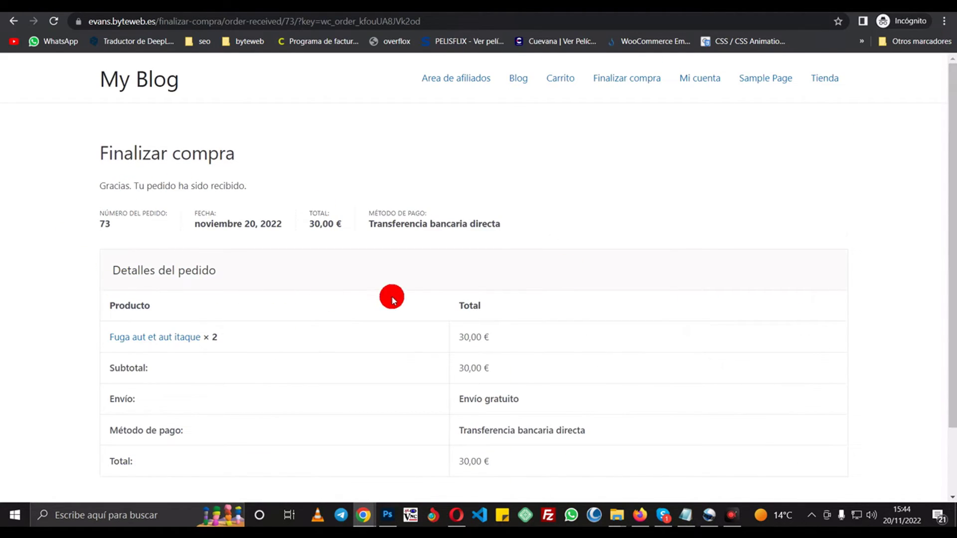
{"action": "left_click", "coordinate": [638, 515]}
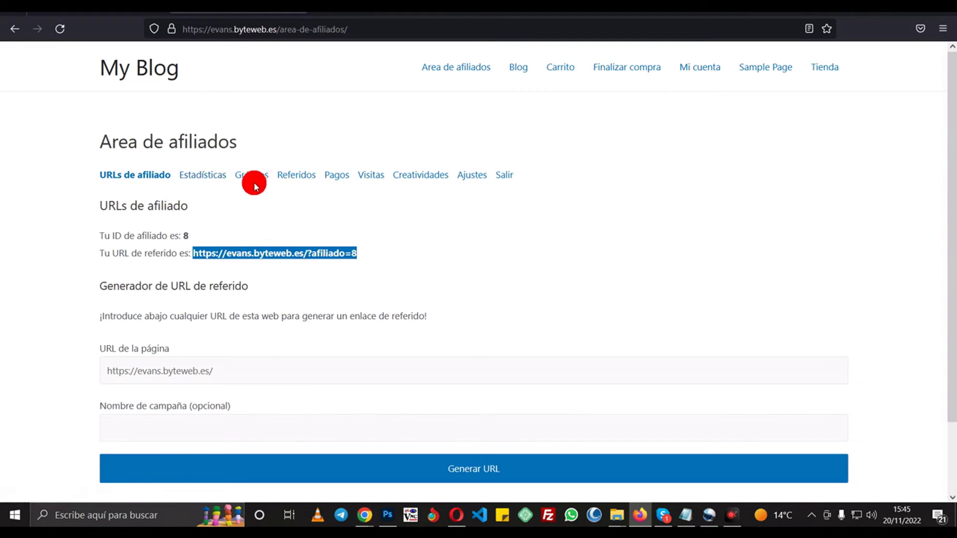
- Change WooCommerce order #73 from on-hold to Completado and save it with Actualizar
{"action": "mouse_move", "coordinate": [356, 508]}
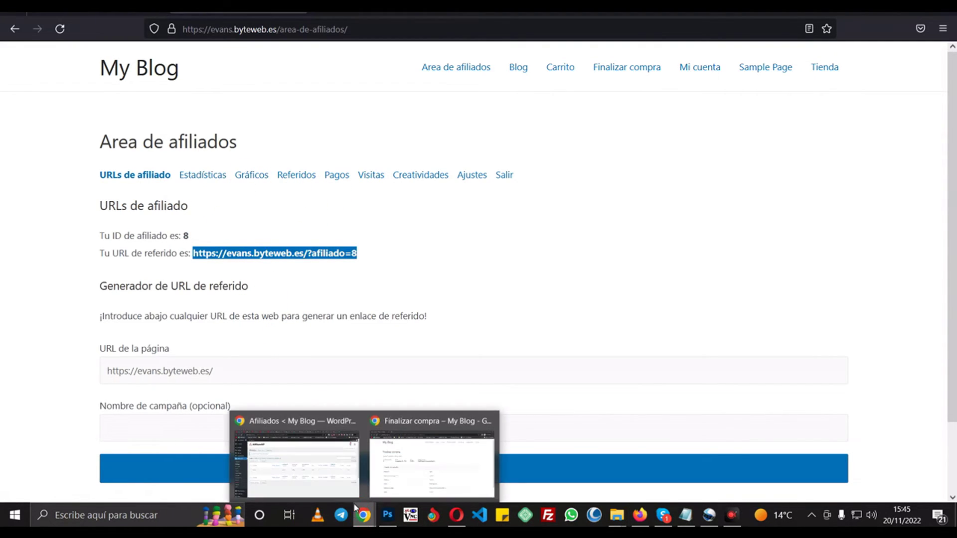
{"action": "left_click", "coordinate": [344, 436]}
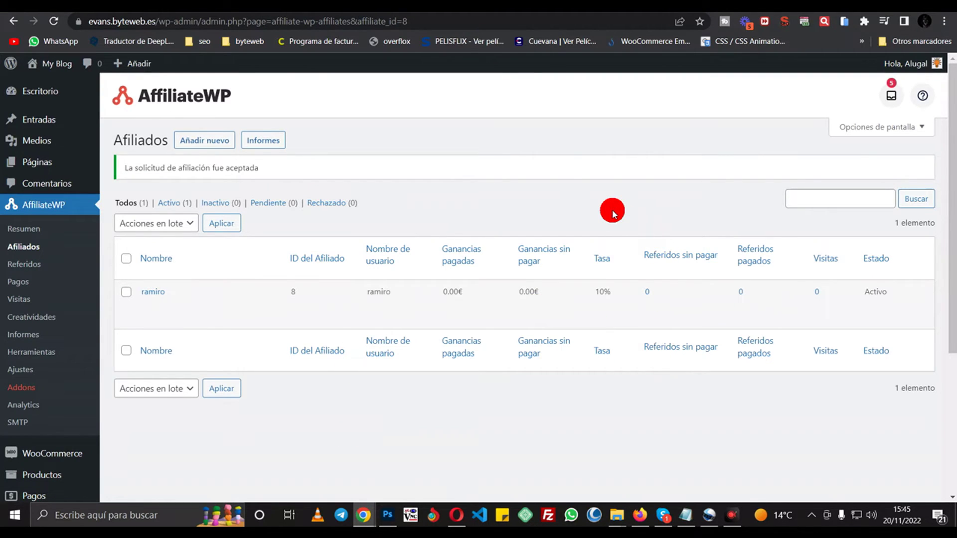
{"action": "scroll", "coordinate": [69, 250], "scroll_direction": "down", "scroll_amount": 2}
{"action": "mouse_move", "coordinate": [58, 333]}
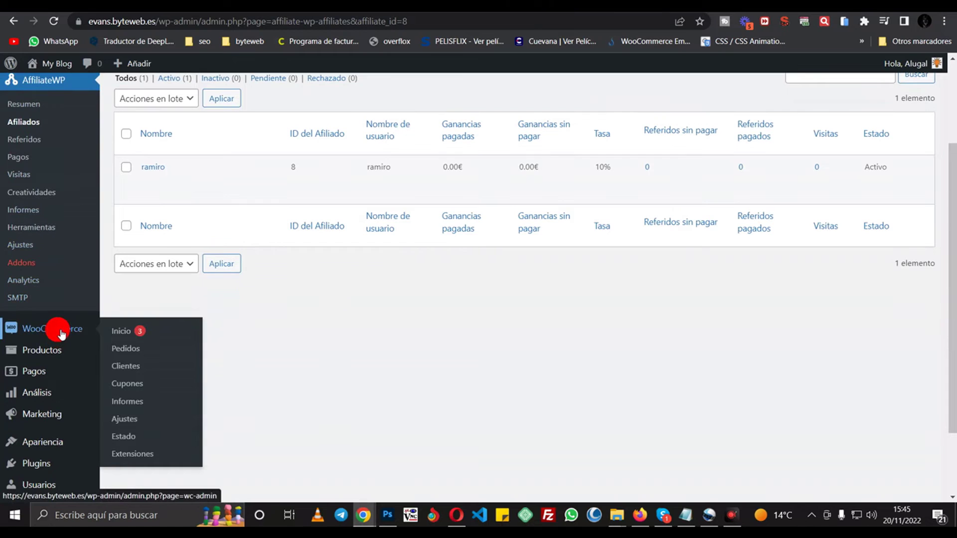
{"action": "left_click", "coordinate": [141, 348]}
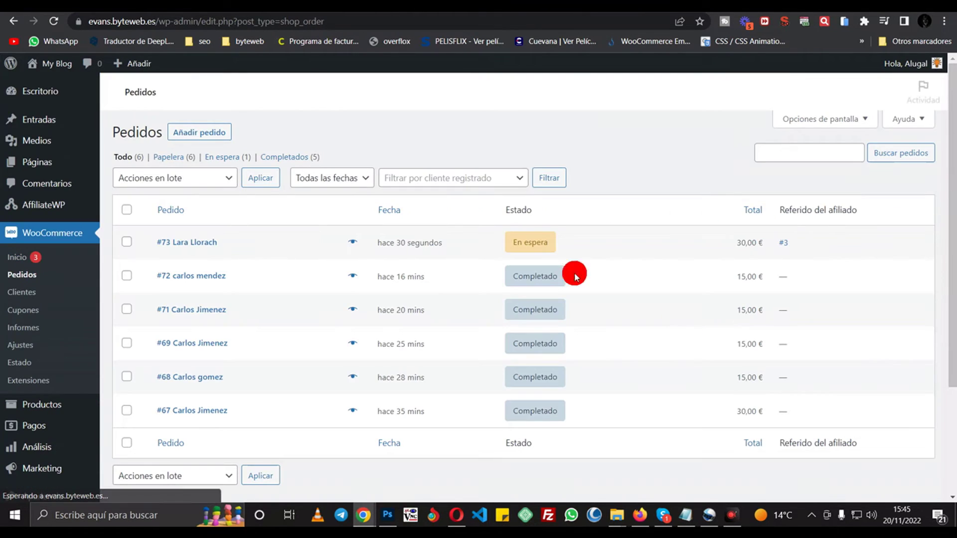
{"action": "left_click", "coordinate": [228, 245]}
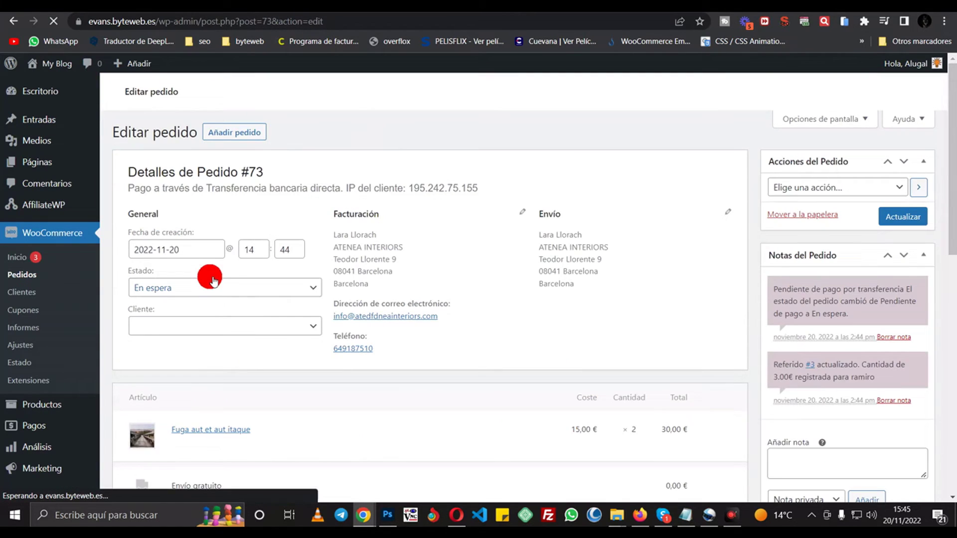
{"action": "left_click", "coordinate": [215, 289]}
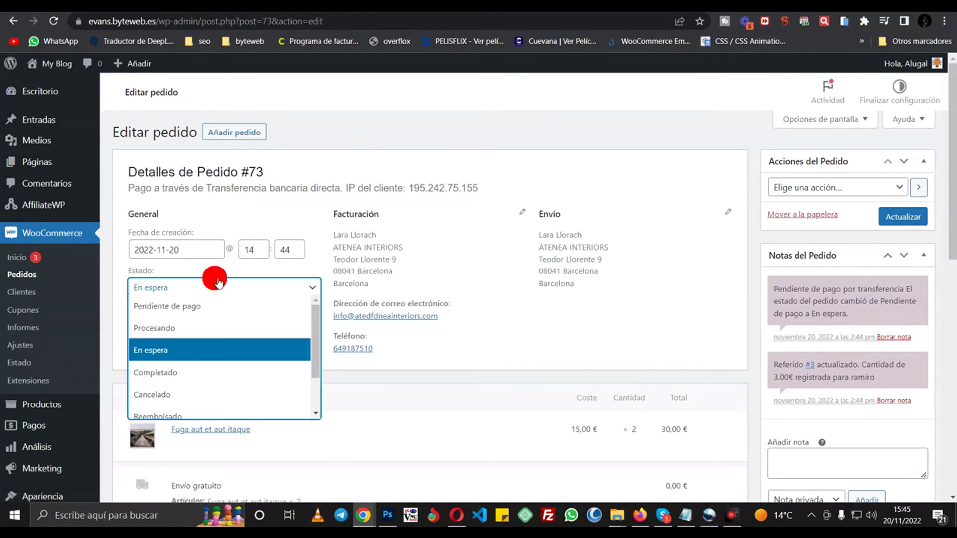
{"action": "left_click", "coordinate": [176, 373]}
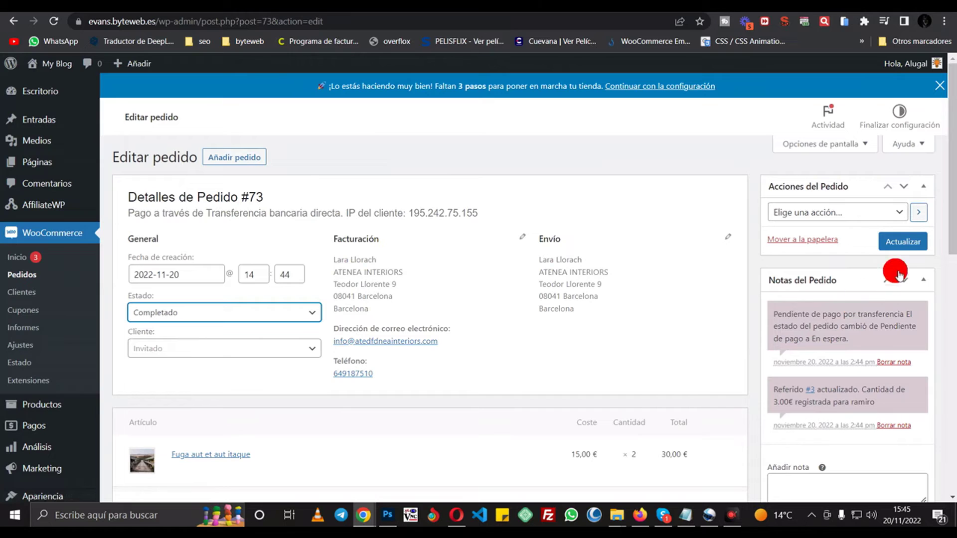
{"action": "left_click", "coordinate": [903, 241]}
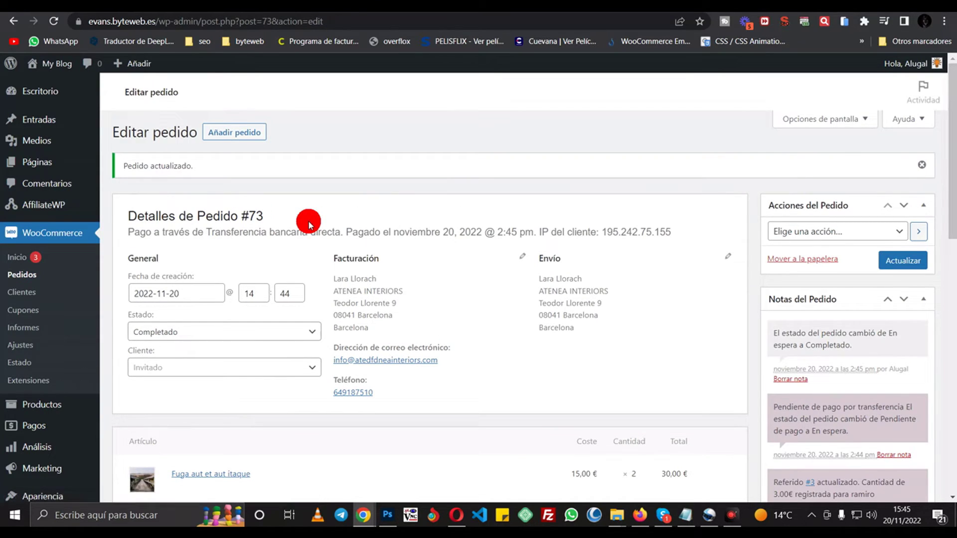
{"action": "scroll", "coordinate": [467, 200], "scroll_direction": "down", "scroll_amount": 2}
{"action": "left_click", "coordinate": [640, 516]}
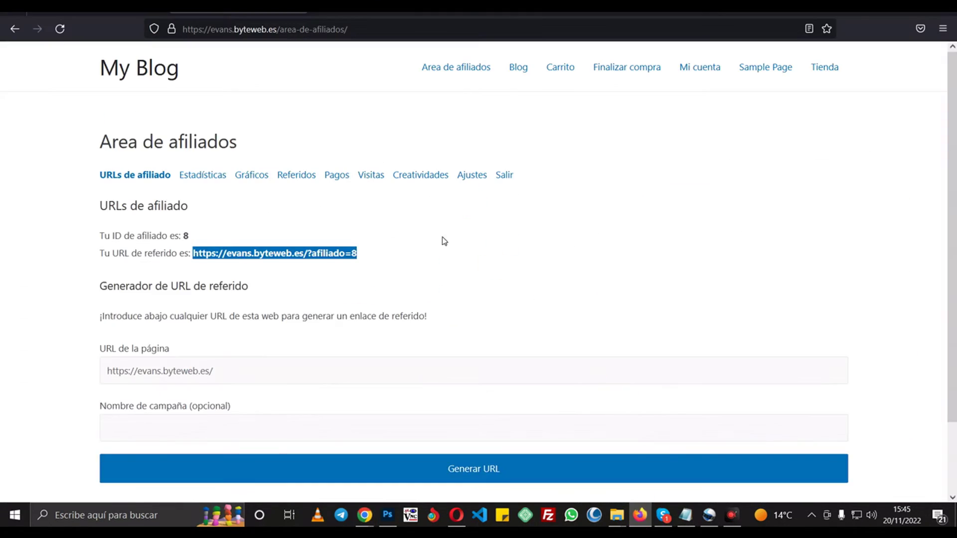
- Check the Estadísticas tab, then set the Gráficos earnings chart range to Hoy
{"action": "left_click", "coordinate": [290, 229]}
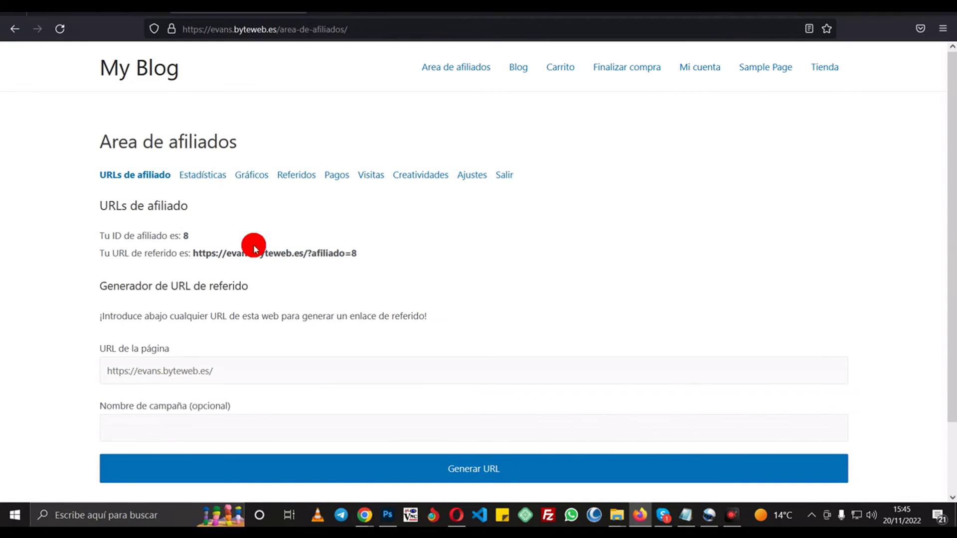
{"action": "left_click", "coordinate": [213, 186]}
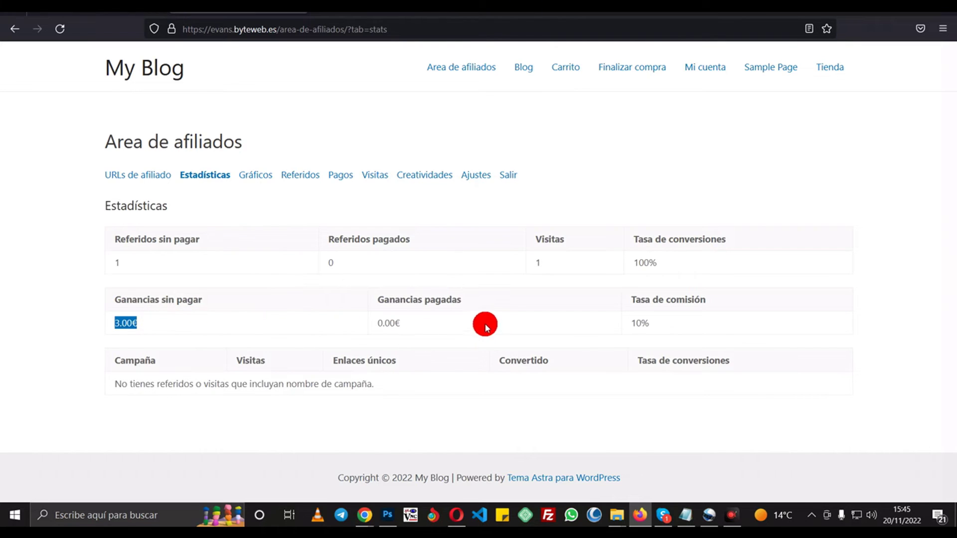
{"action": "left_click", "coordinate": [249, 175]}
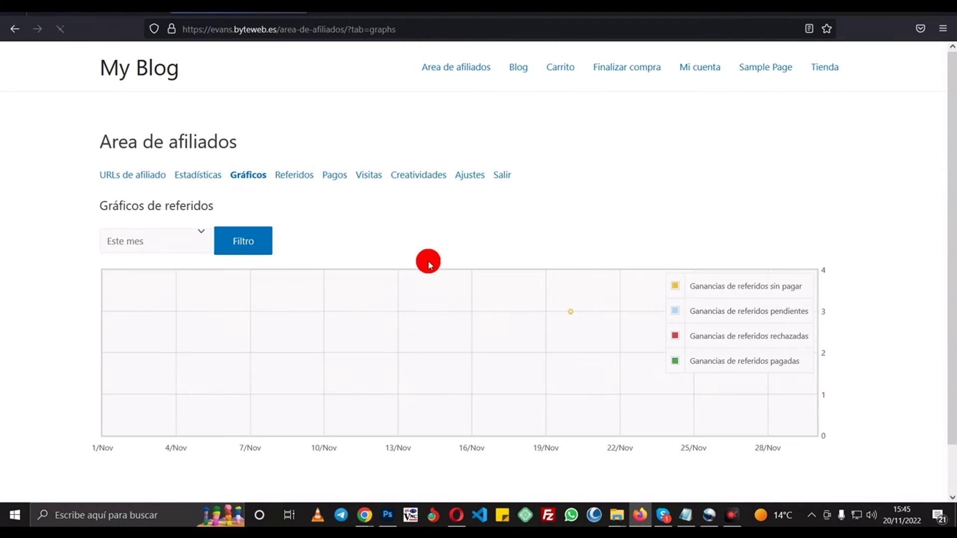
{"action": "left_click", "coordinate": [184, 243]}
{"action": "left_click", "coordinate": [132, 281]}
{"action": "left_click", "coordinate": [147, 244]}
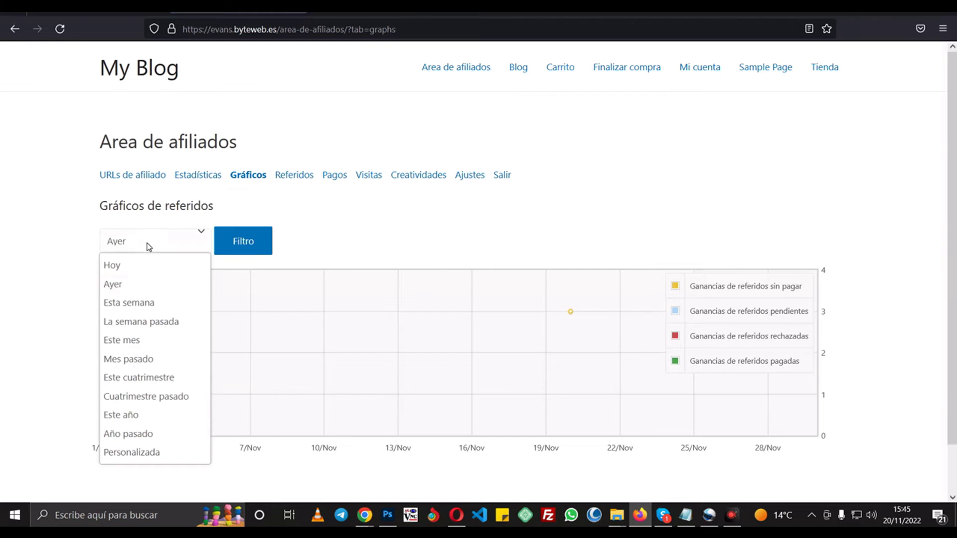
{"action": "left_click", "coordinate": [145, 268]}
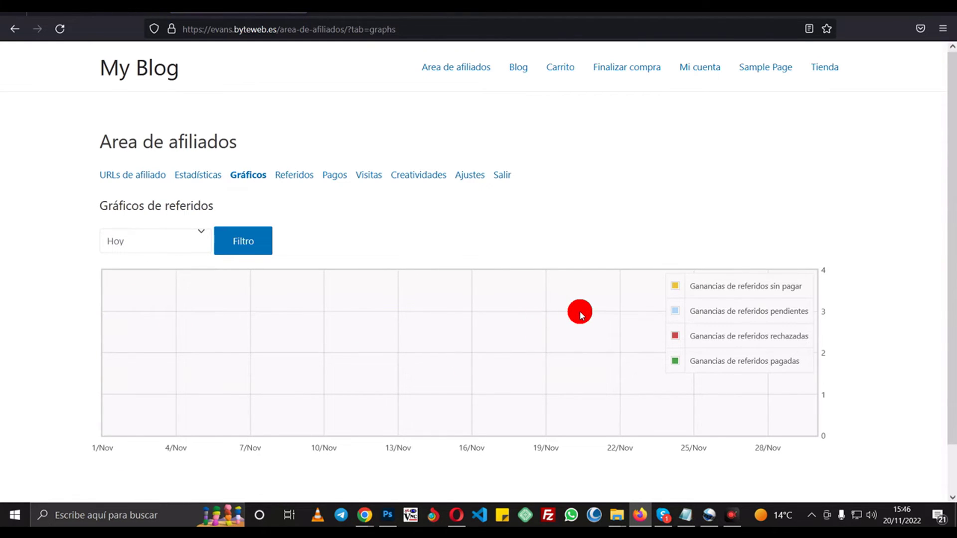
- Verify the 3.00€ unpaid referral and go back to the Estadísticas tab
{"action": "mouse_move", "coordinate": [572, 311]}
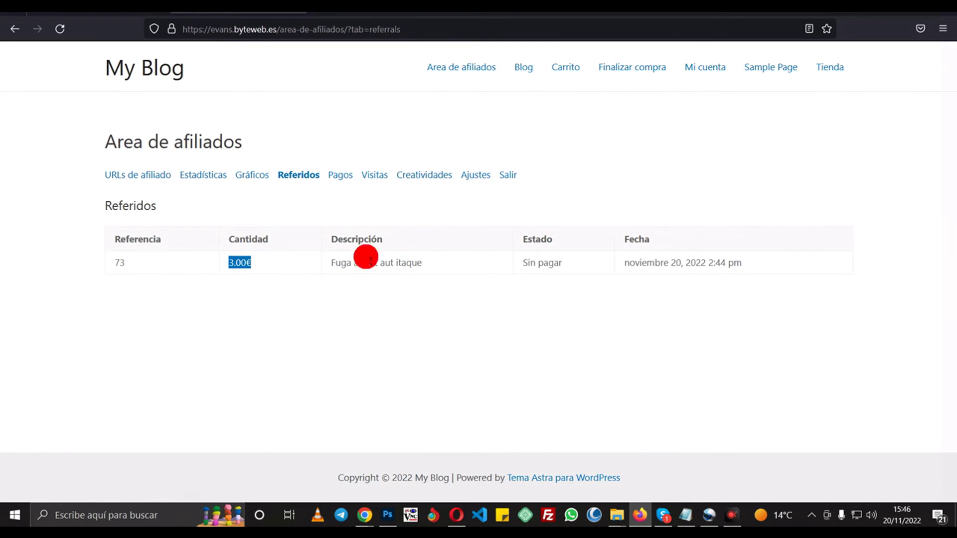
{"action": "left_click", "coordinate": [256, 264]}
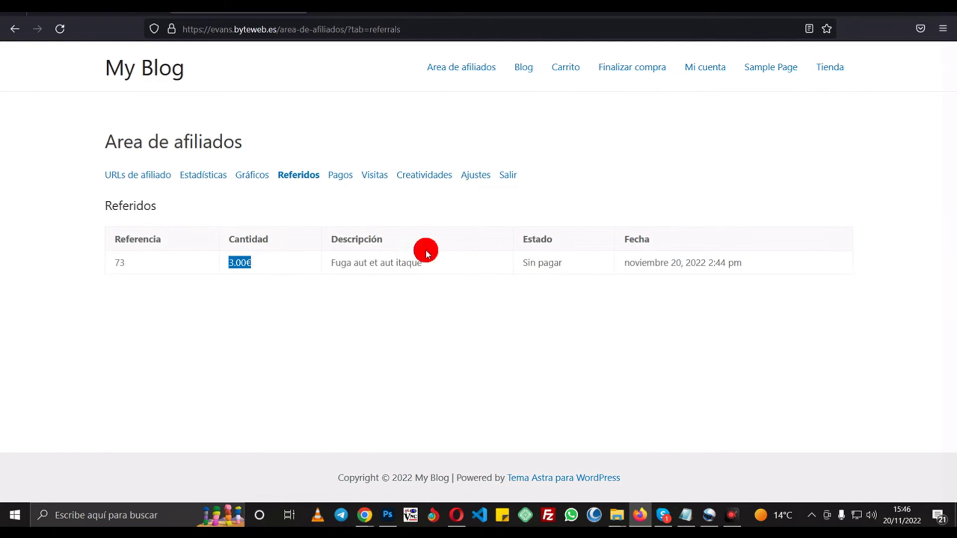
{"action": "left_click", "coordinate": [212, 176]}
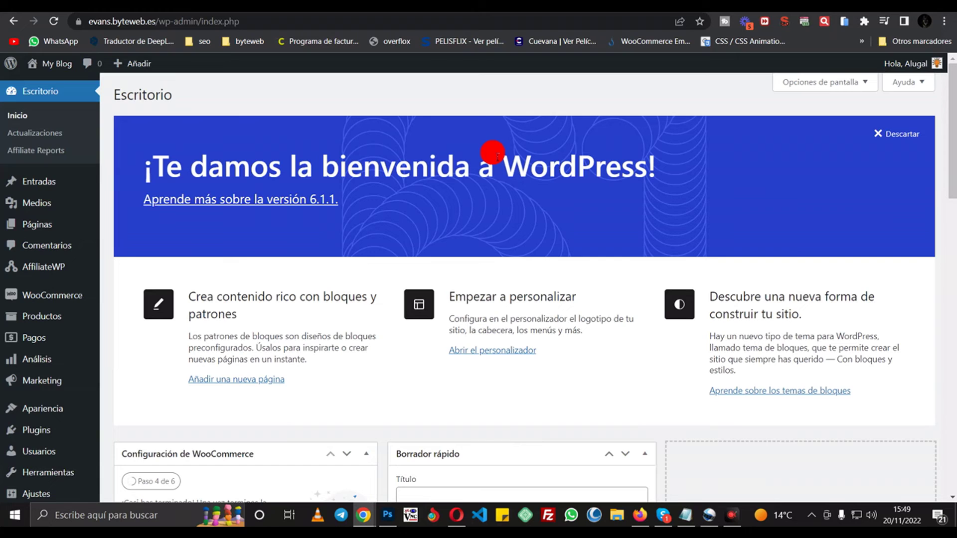
{"action": "left_click", "coordinate": [653, 519]}
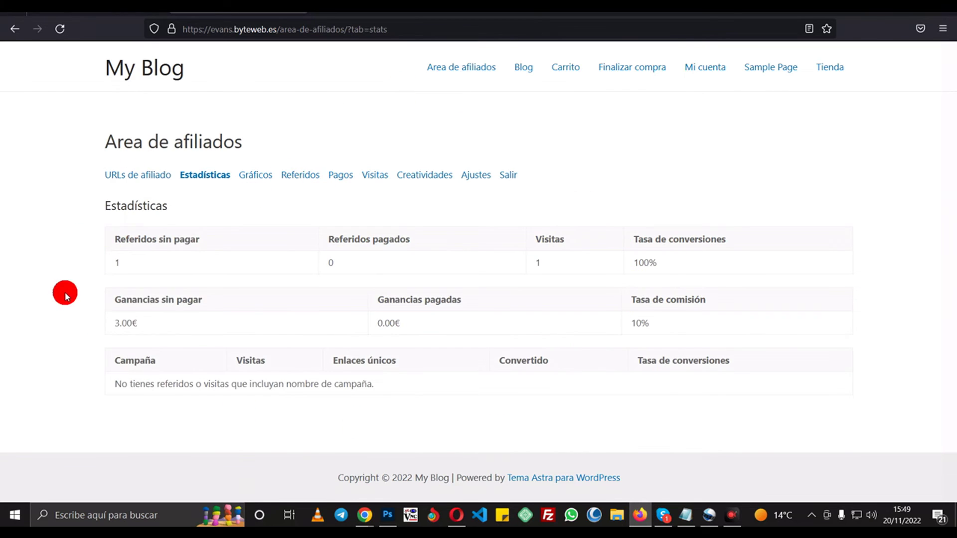
{"action": "double_click", "coordinate": [121, 261]}
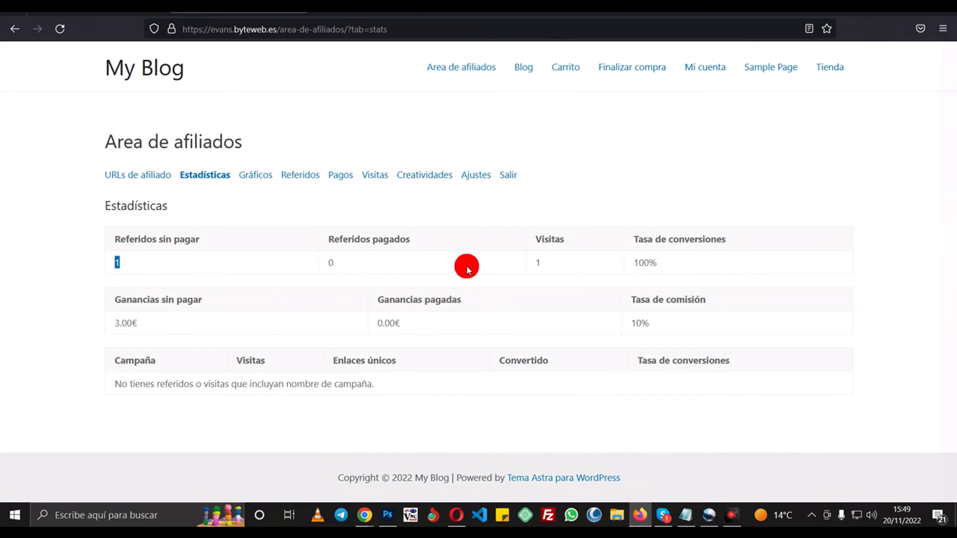
{"action": "left_click", "coordinate": [106, 267]}
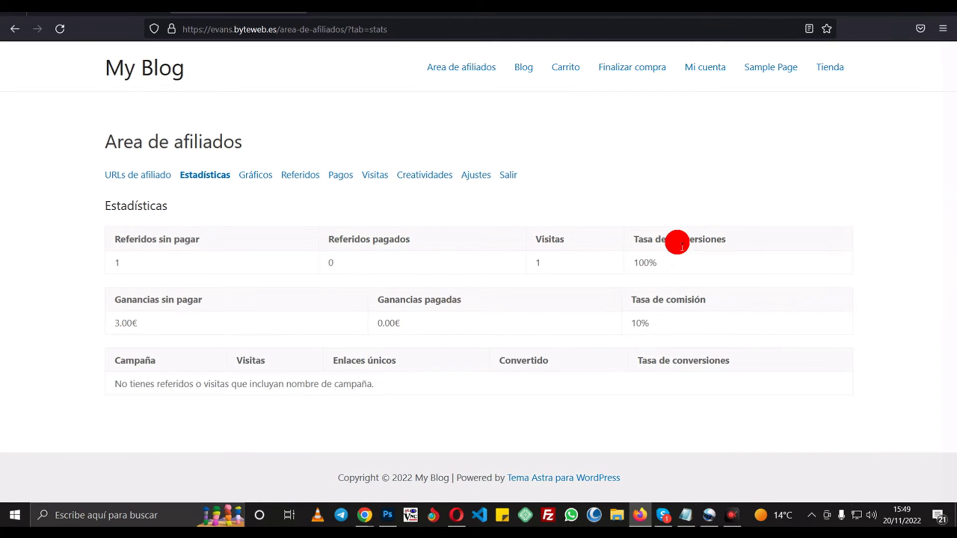
{"action": "left_click", "coordinate": [355, 499]}
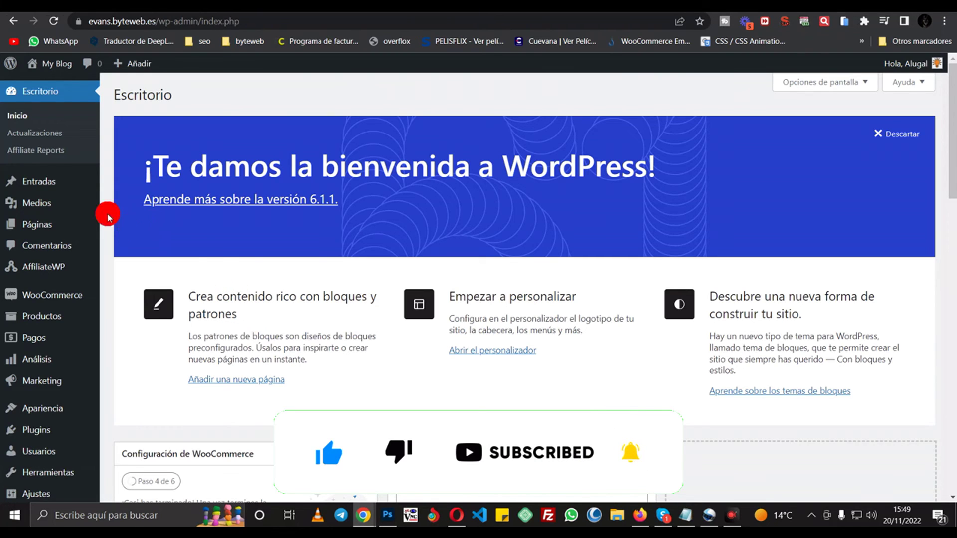
{"action": "mouse_move", "coordinate": [62, 267]}
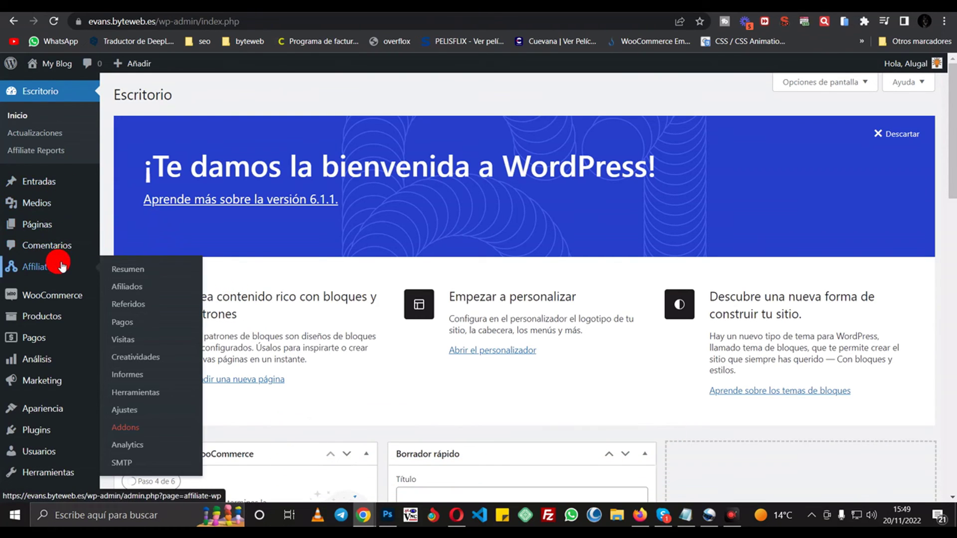
- In AffiliateWP > Referidos, use Marcar como pagado on the 3.00€ referral
{"action": "left_click", "coordinate": [132, 305]}
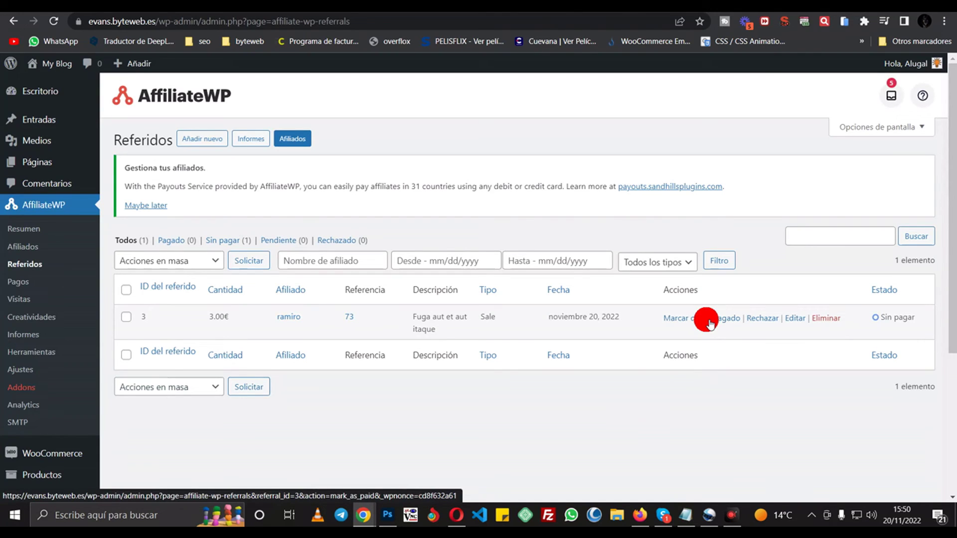
{"action": "left_click", "coordinate": [709, 322]}
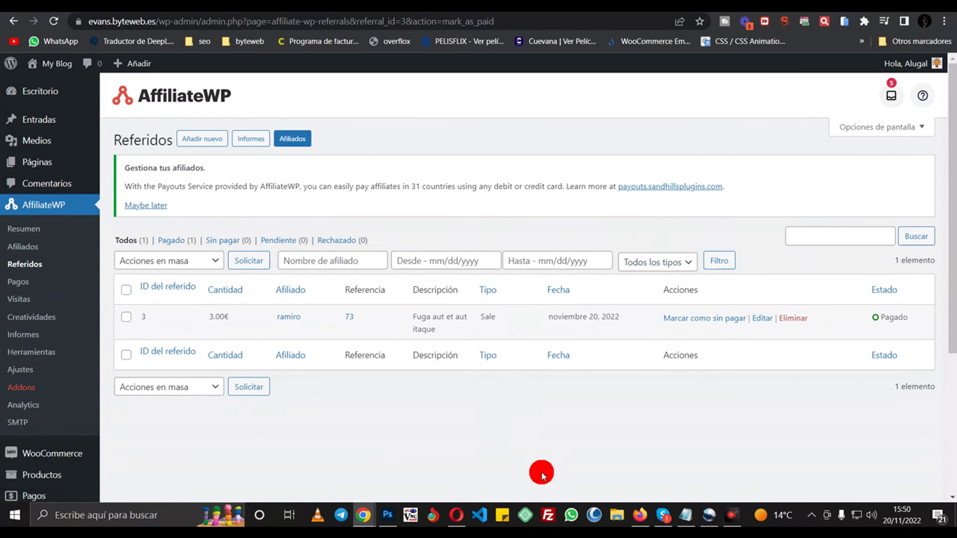
{"action": "left_click", "coordinate": [641, 515]}
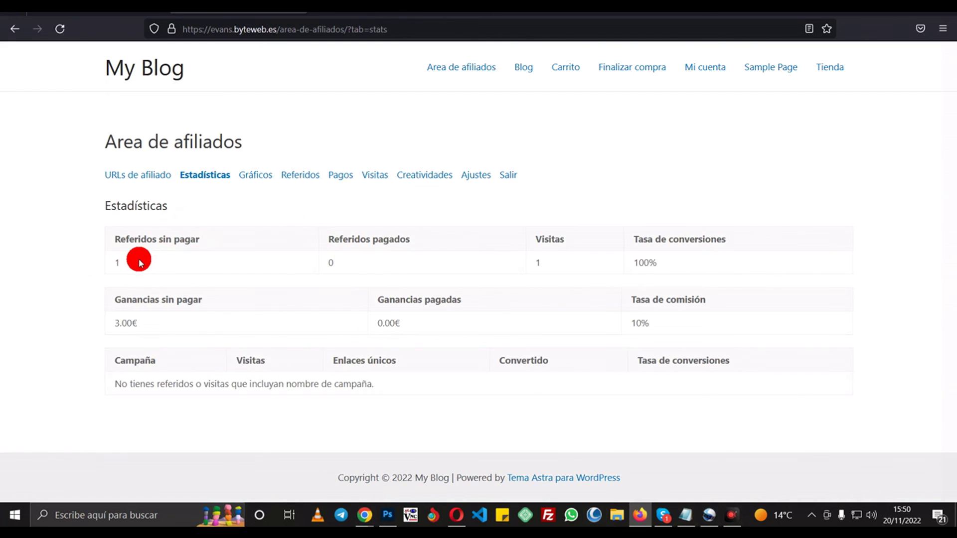
- Refresh Estadísticas to confirm 0 unpaid, 1 paid referral and 3.00€ paid earnings, then list the Pagos payouts
{"action": "left_click", "coordinate": [60, 28]}
{"action": "double_click", "coordinate": [118, 262]}
{"action": "left_click", "coordinate": [354, 262]}
{"action": "double_click", "coordinate": [330, 263]}
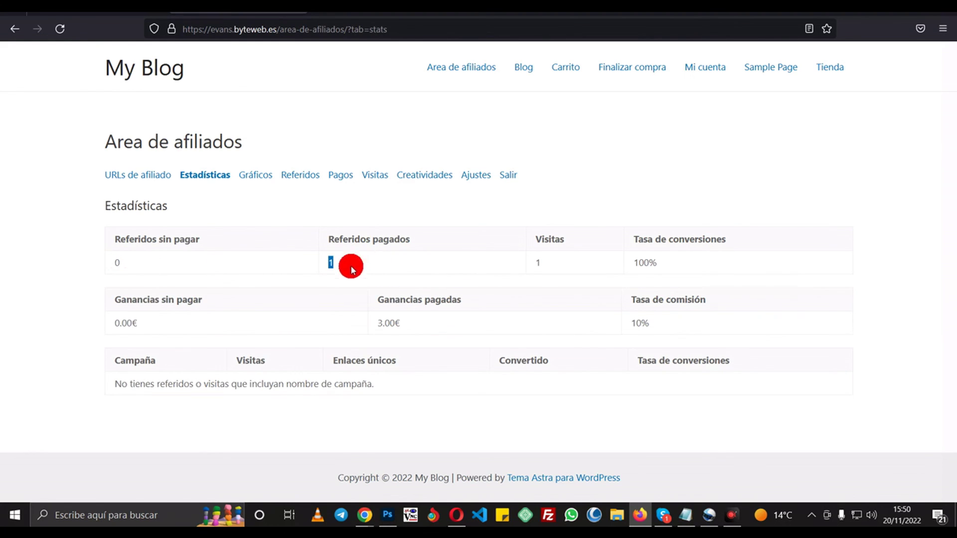
{"action": "left_click", "coordinate": [444, 327]}
{"action": "double_click", "coordinate": [390, 323]}
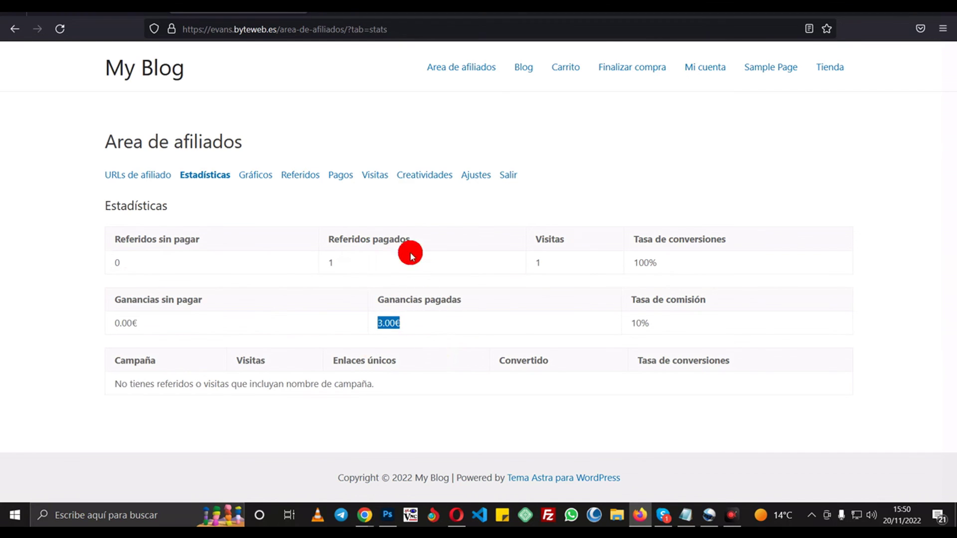
{"action": "left_click", "coordinate": [348, 184]}
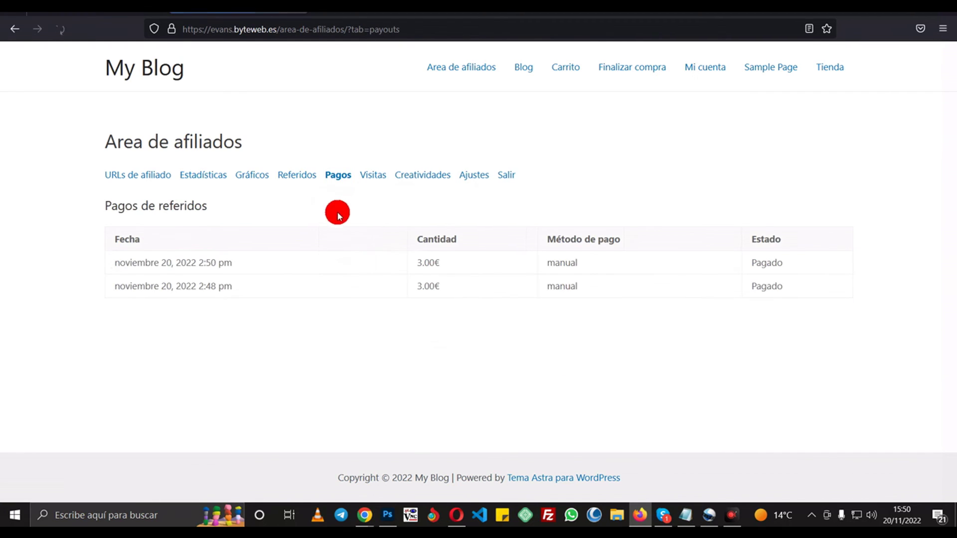